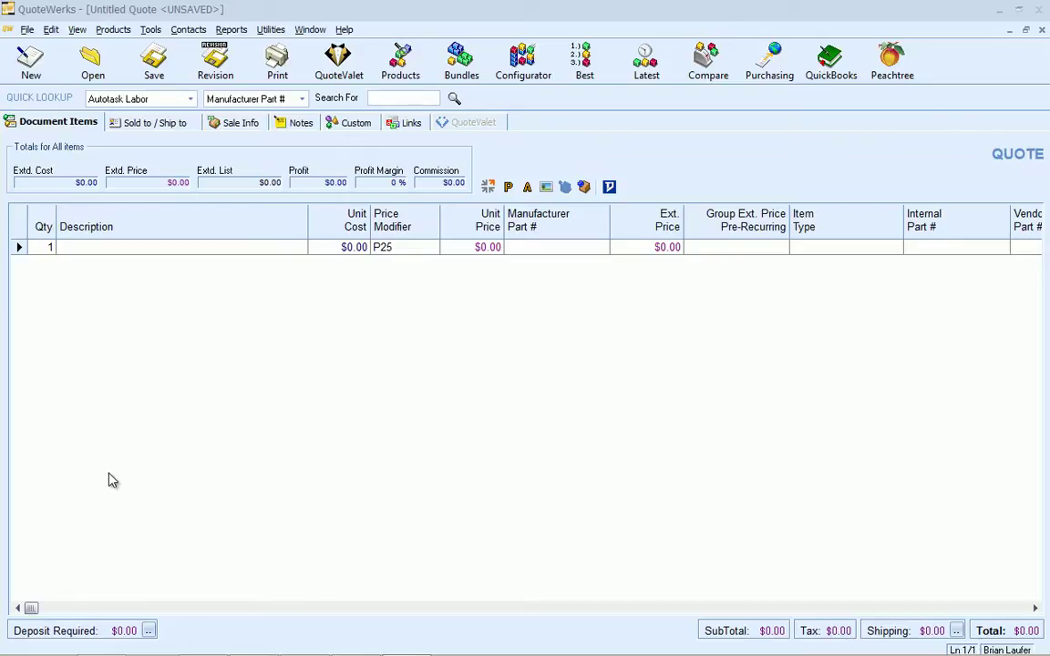
- Search the Etilize product source for the saved HP DL360 part number 670632-s01
{"action": "left_click", "coordinate": [390, 56]}
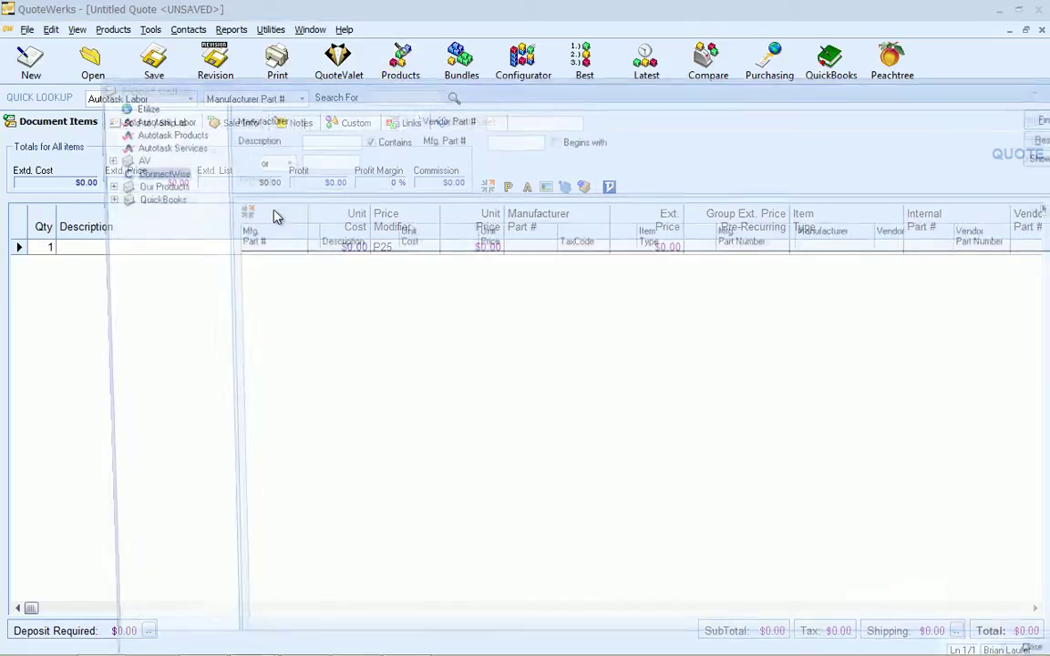
{"action": "double_click", "coordinate": [322, 122]}
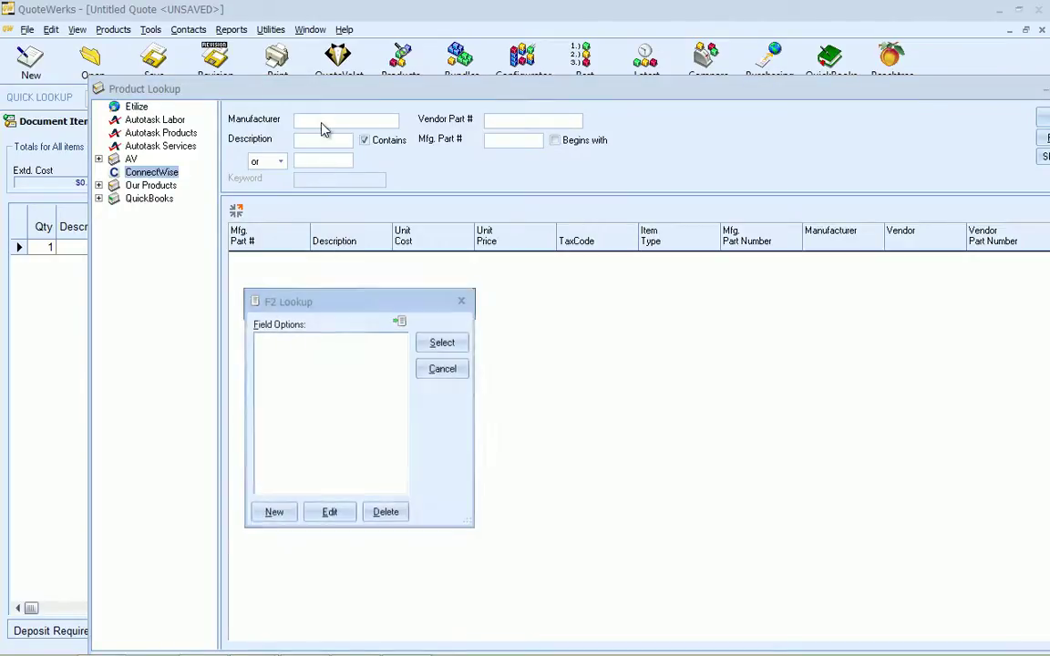
{"action": "left_click", "coordinate": [440, 369]}
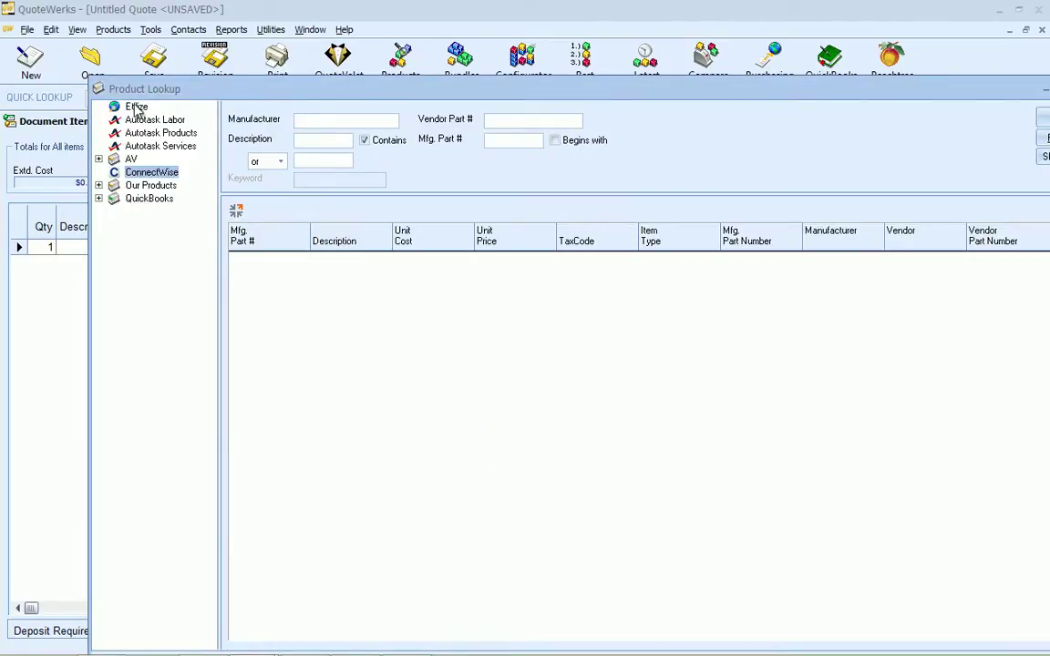
{"action": "left_click", "coordinate": [133, 106]}
{"action": "double_click", "coordinate": [321, 113]}
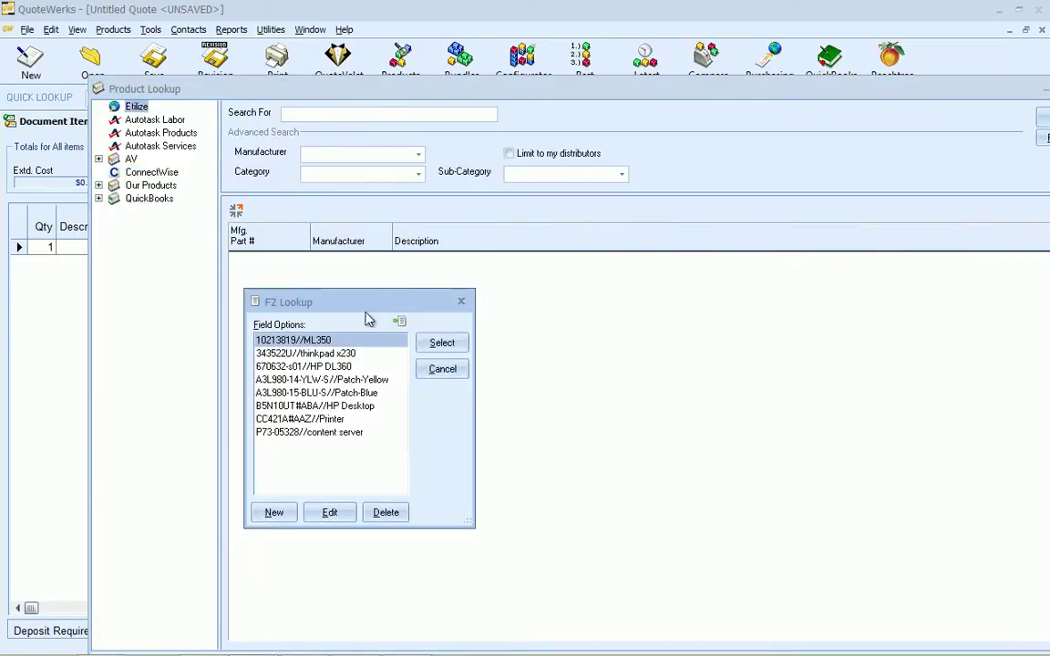
{"action": "double_click", "coordinate": [330, 368]}
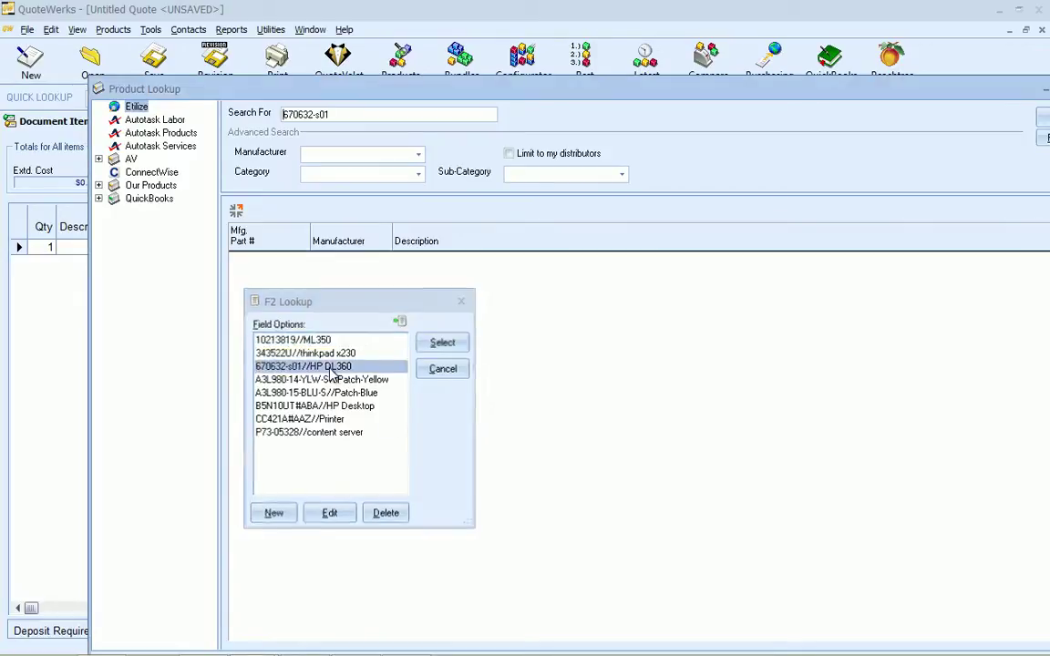
{"action": "left_click_drag", "start_coordinate": [442, 93], "coordinate": [431, 83]}
{"action": "double_click", "coordinate": [431, 84]}
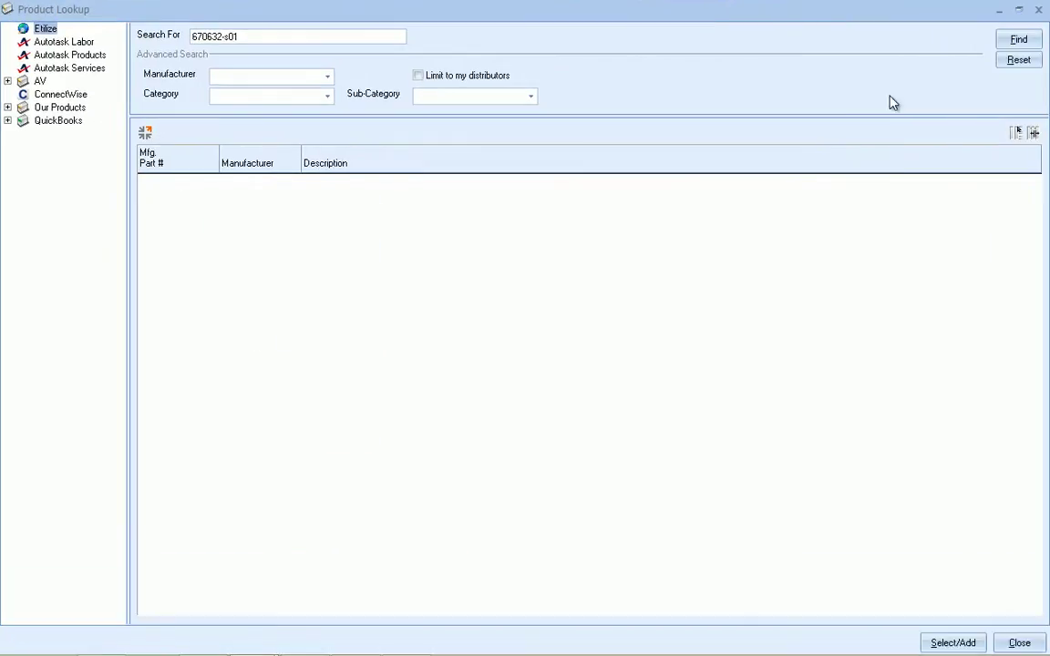
{"action": "left_click", "coordinate": [1017, 39]}
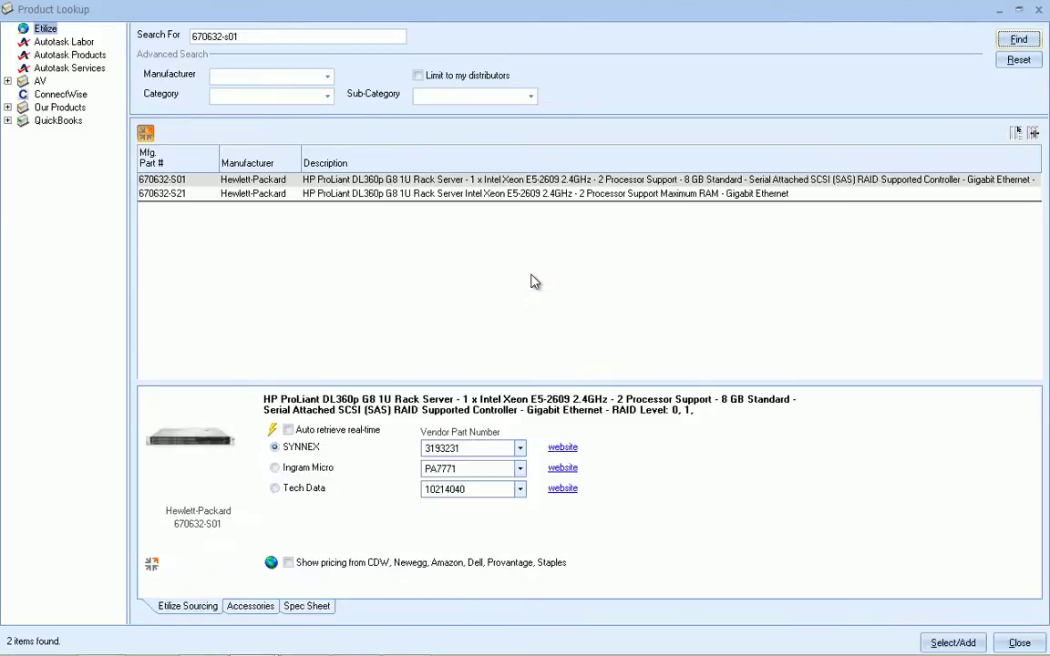
- Retrieve real-time pricing for the 670632-S01 server and add it to the quote from Tech Data with price modifier L
{"action": "left_click", "coordinate": [271, 430]}
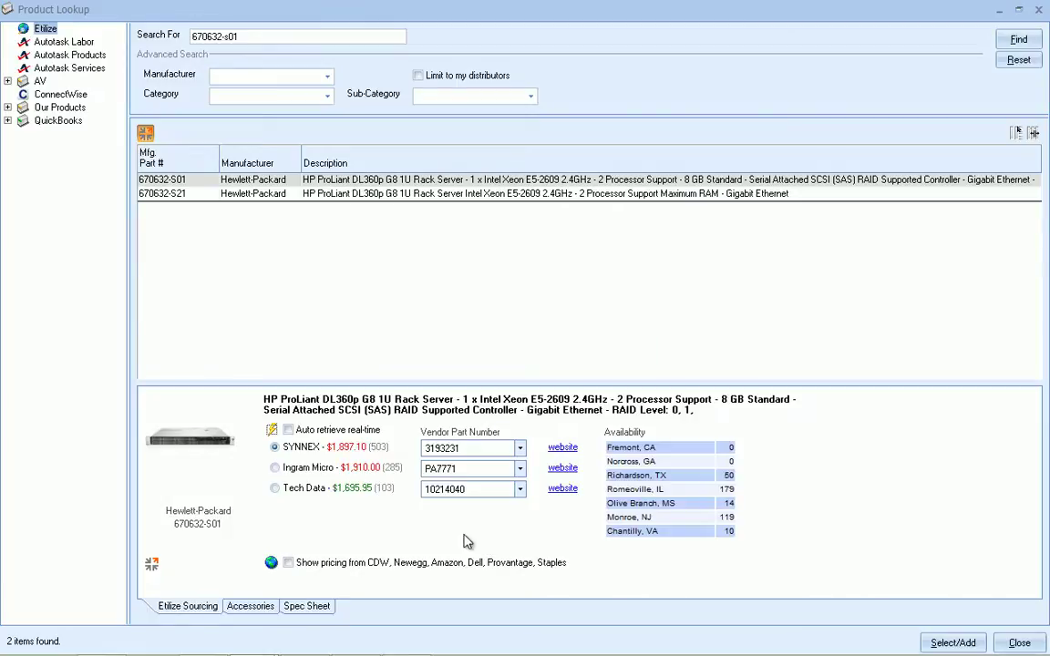
{"action": "left_click", "coordinate": [316, 491]}
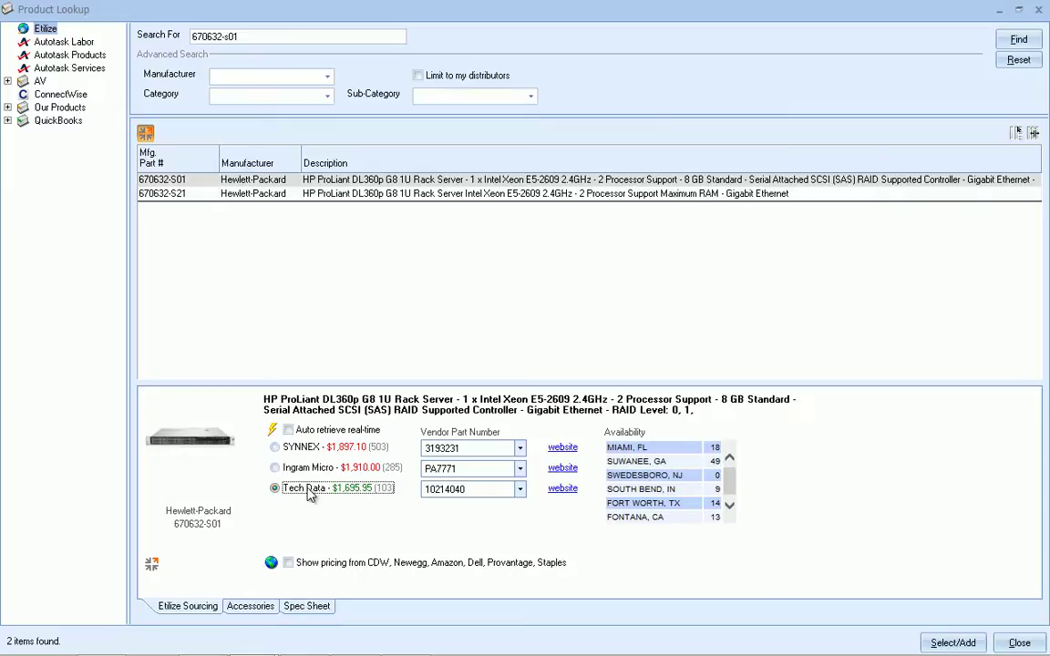
{"action": "double_click", "coordinate": [310, 490]}
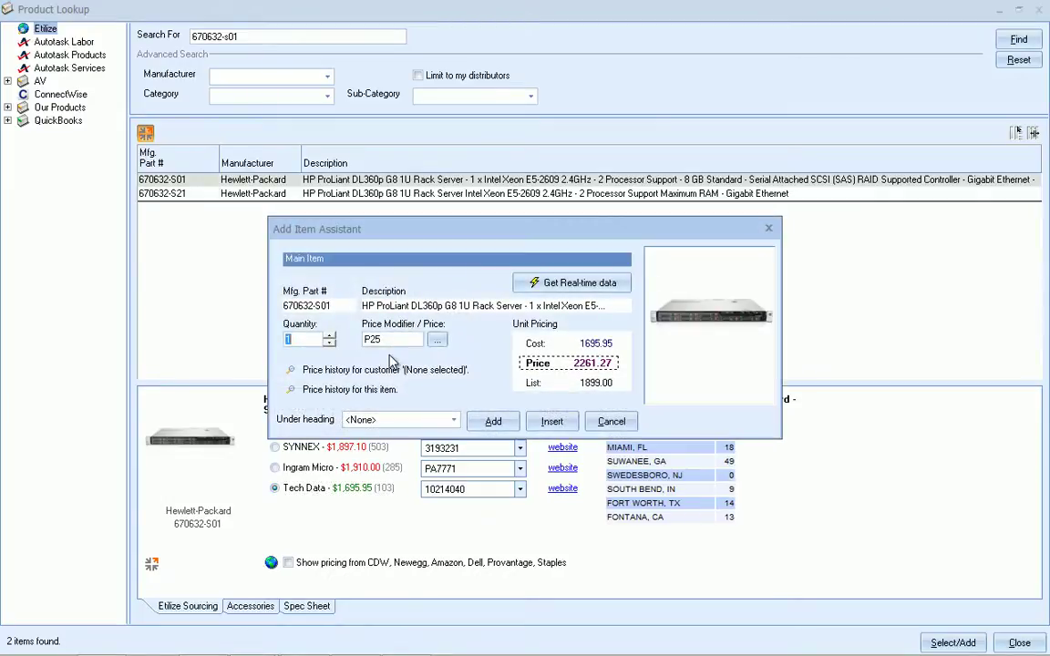
{"action": "key", "text": "Tab"}
{"action": "type", "text": "L"}
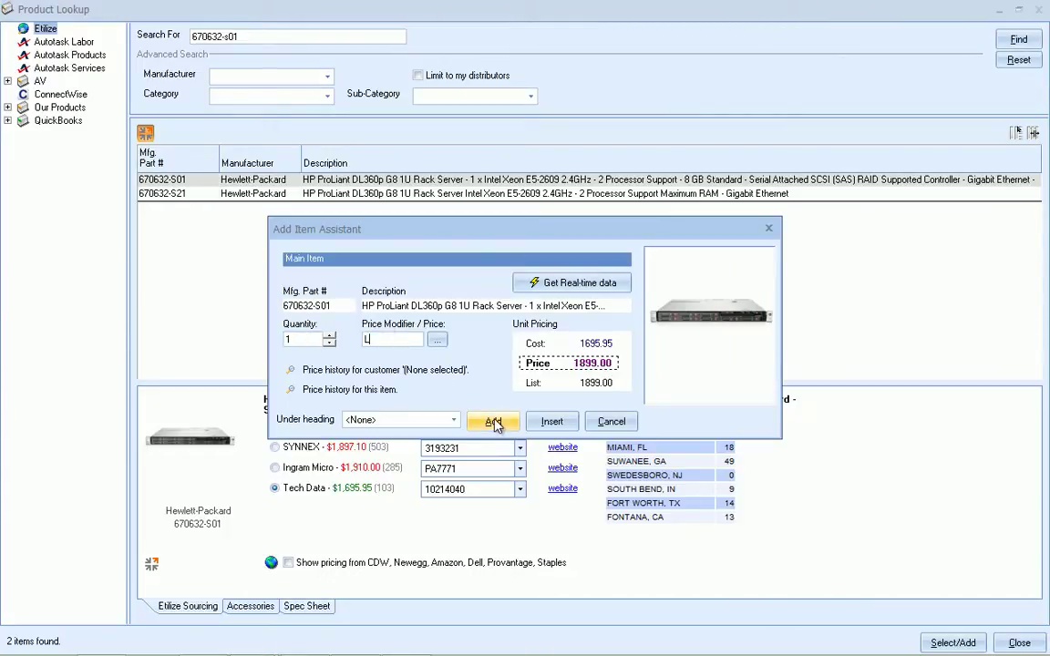
{"action": "left_click", "coordinate": [493, 423]}
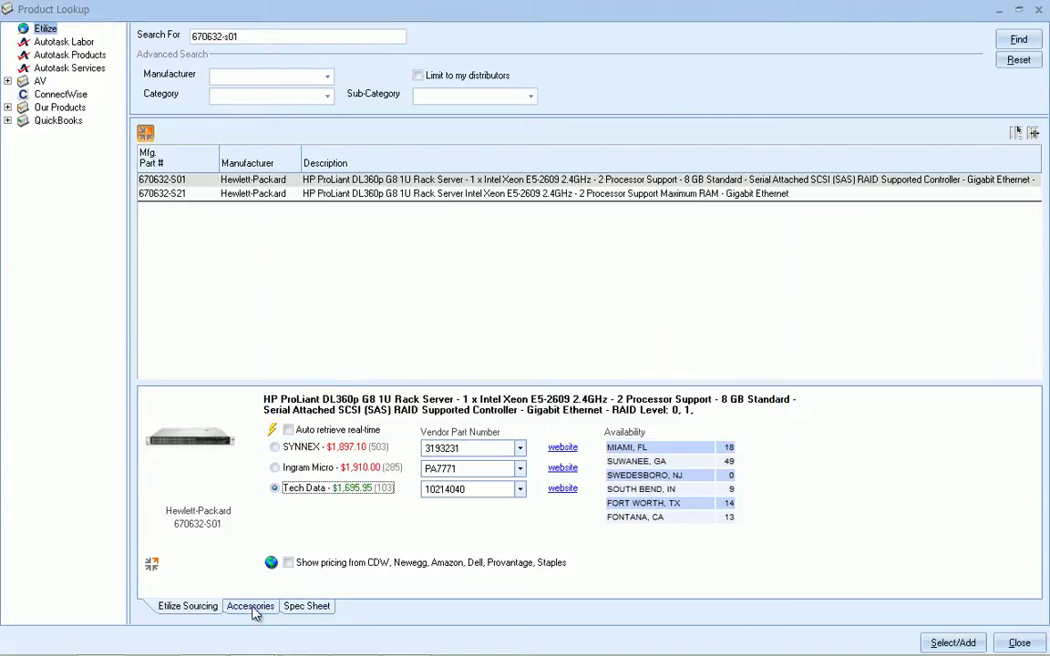
- Add two HP 16GB 2Rx4 PC3L-10600R-9 kits from the server's RAM Modules accessories, sourced from Tech Data
{"action": "left_click", "coordinate": [250, 606]}
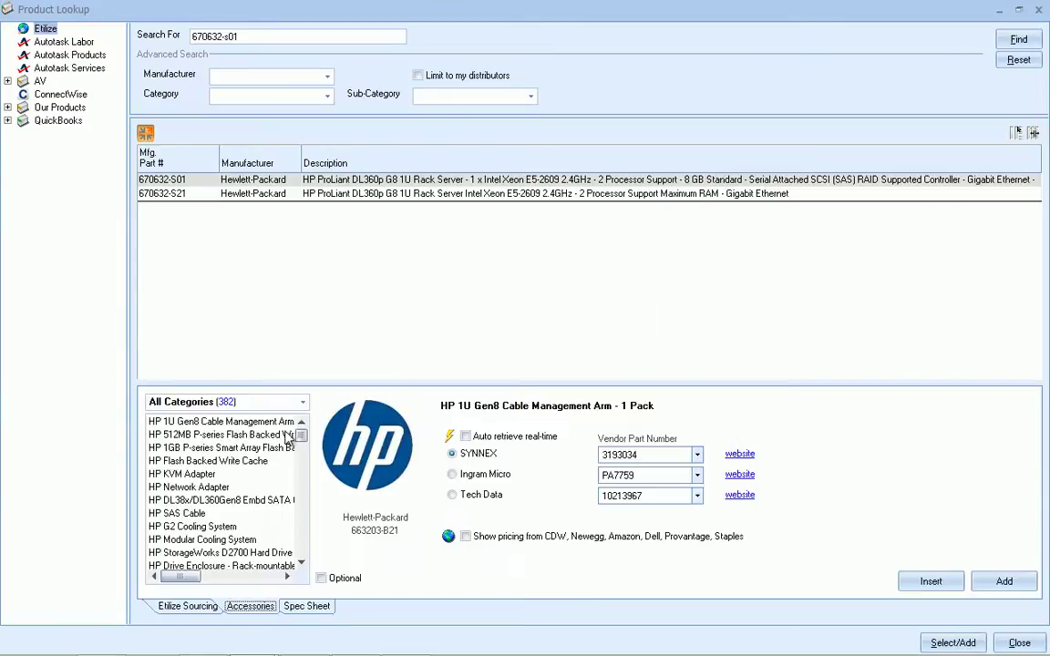
{"action": "left_click", "coordinate": [297, 402]}
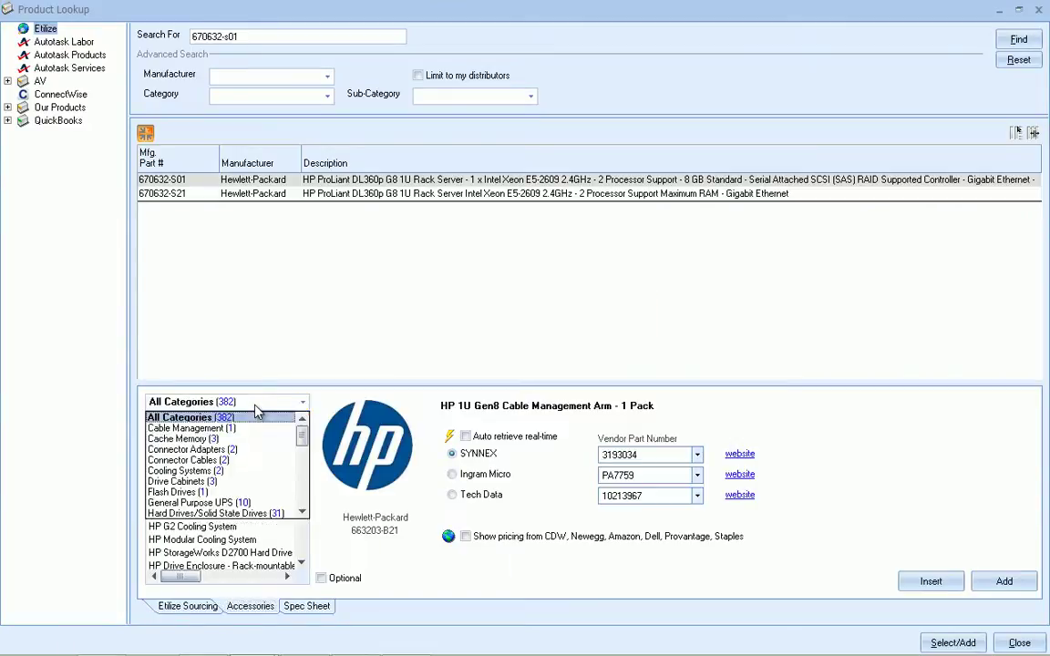
{"action": "left_click_drag", "start_coordinate": [304, 447], "coordinate": [296, 492]}
{"action": "left_click", "coordinate": [196, 470]}
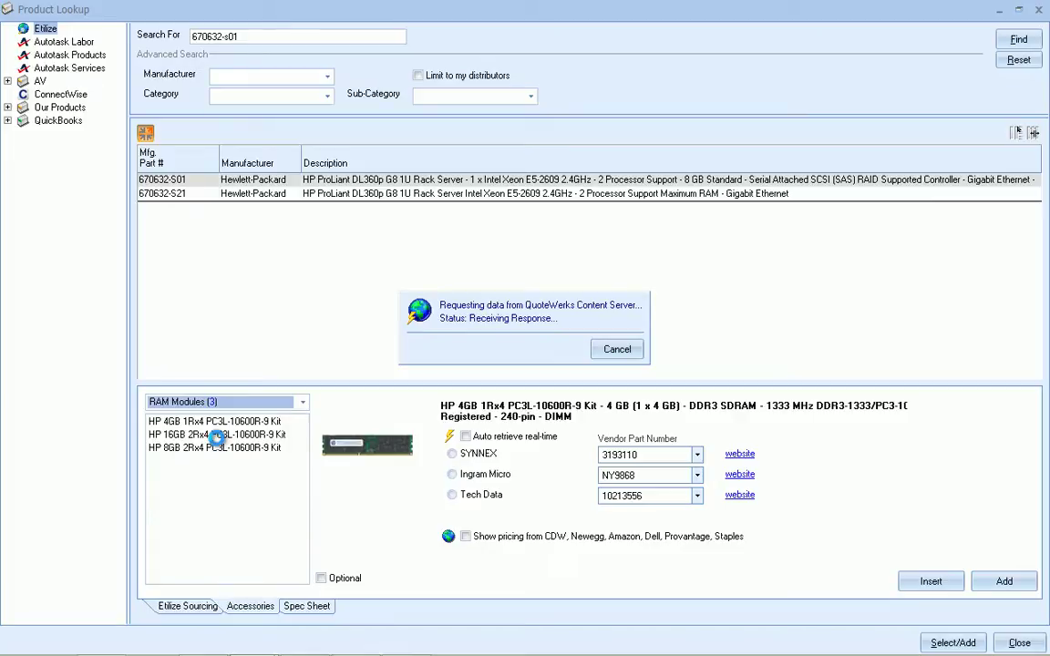
{"action": "left_click", "coordinate": [216, 436]}
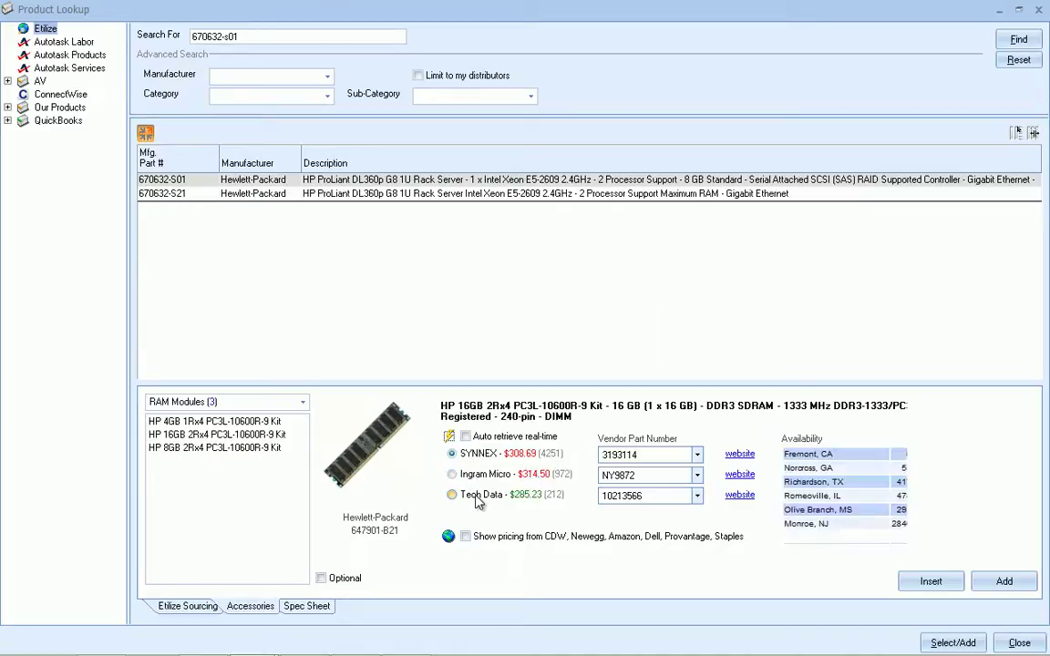
{"action": "left_click", "coordinate": [477, 497]}
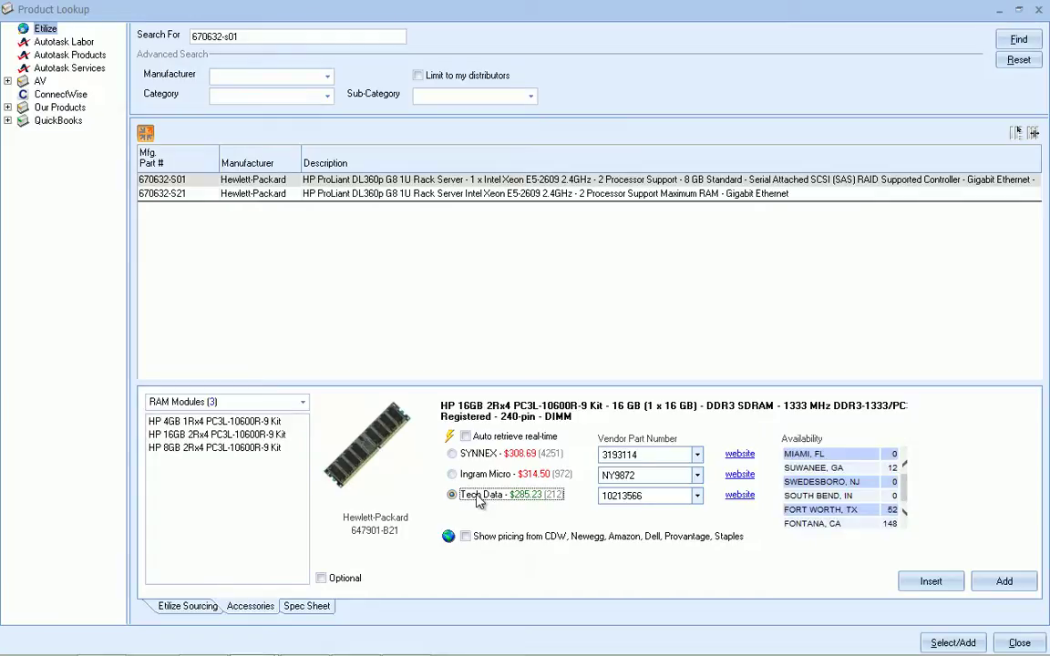
{"action": "double_click", "coordinate": [479, 497]}
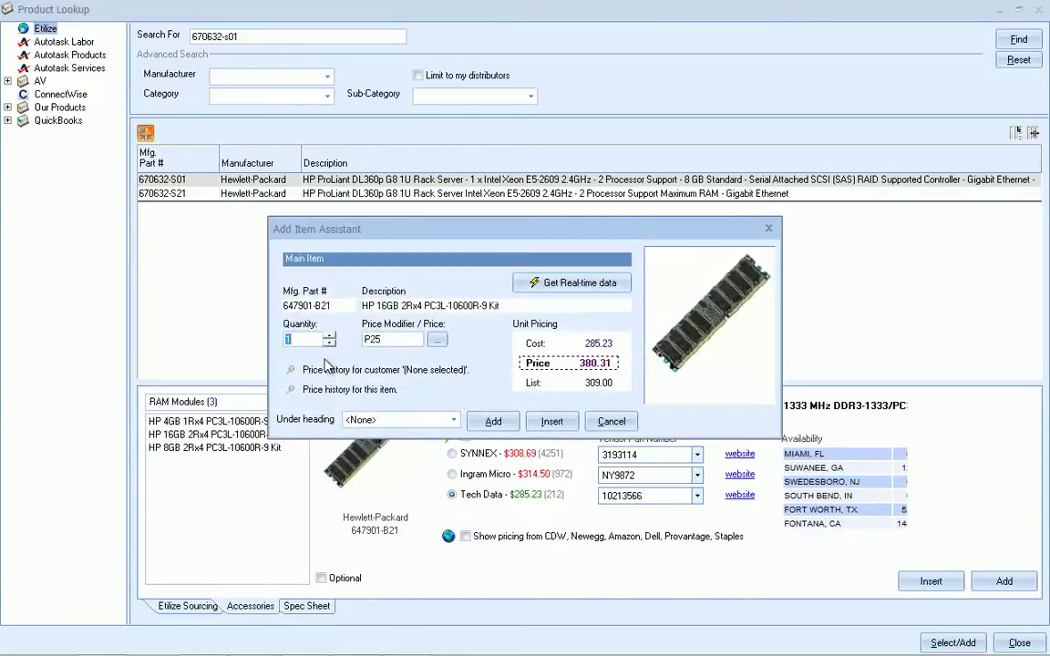
{"action": "left_click", "coordinate": [490, 423]}
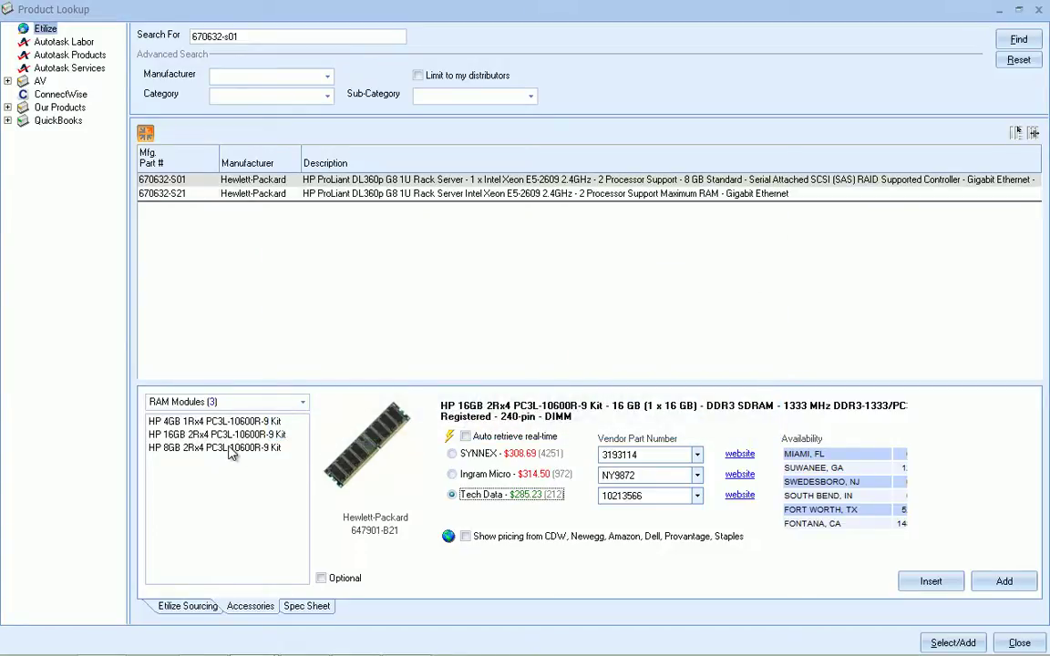
- Add the HP TFT7600 G2 Rackmount LCD (AZ885A) accessory from Tech Data with real-time pricing, and close the product lookup
{"action": "left_click", "coordinate": [303, 402]}
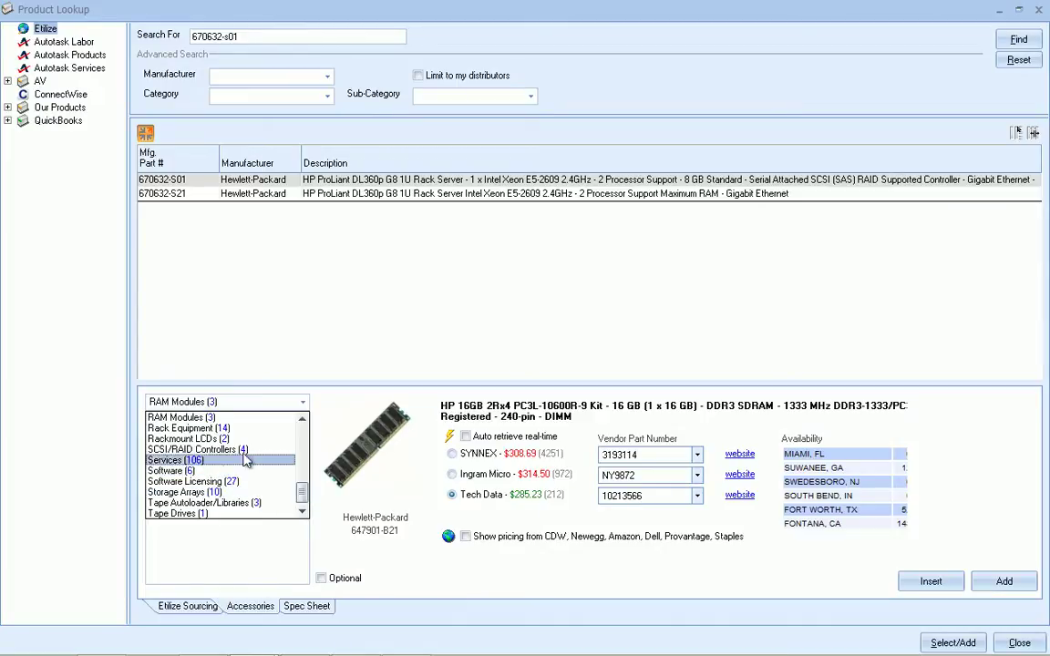
{"action": "left_click", "coordinate": [191, 439]}
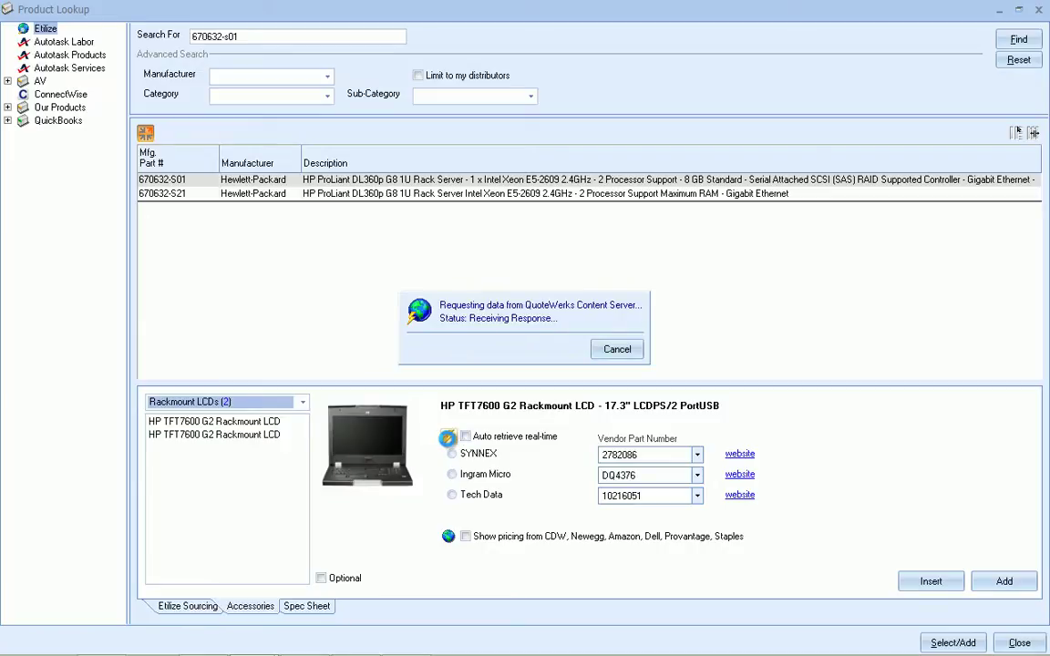
{"action": "left_click", "coordinate": [448, 437]}
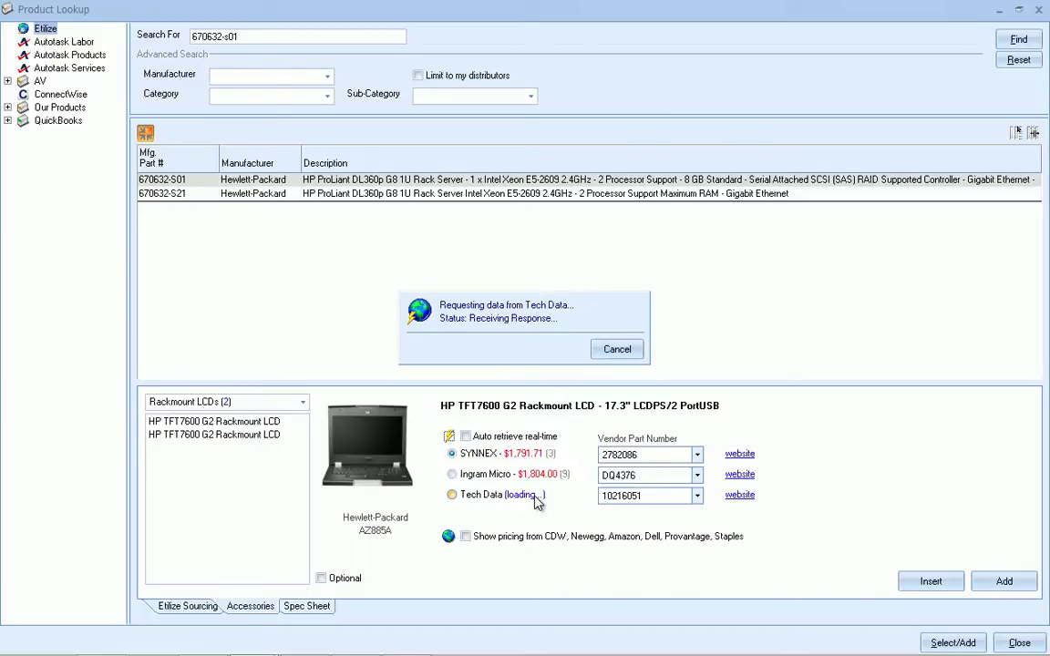
{"action": "left_click", "coordinate": [490, 497]}
{"action": "double_click", "coordinate": [490, 497]}
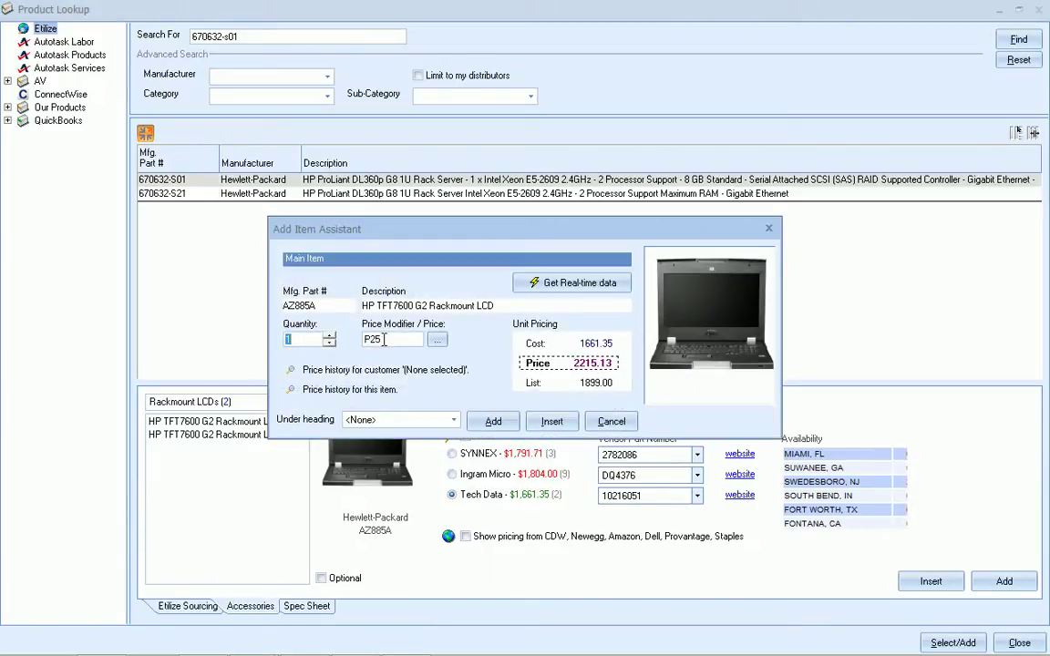
{"action": "left_click", "coordinate": [493, 422]}
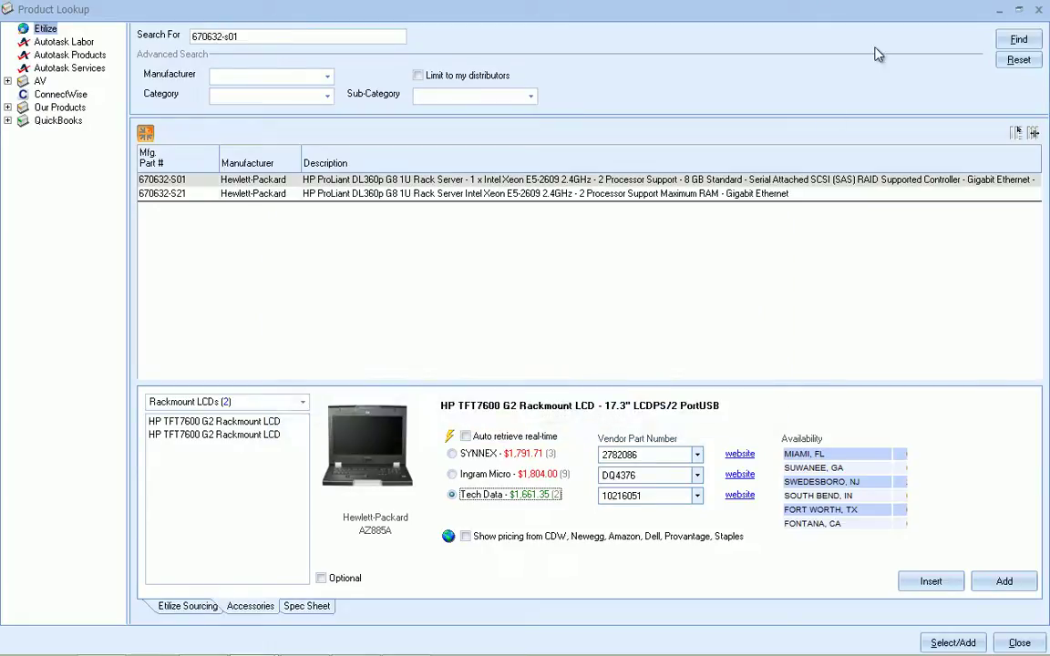
{"action": "left_click", "coordinate": [1038, 10]}
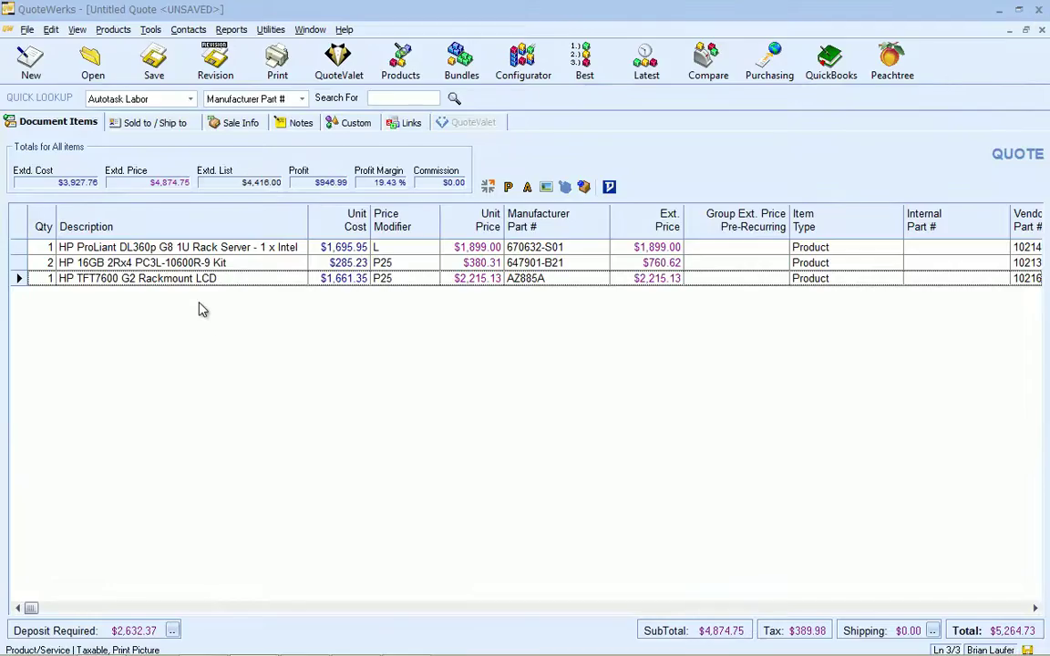
- Start converting all three quote items to a group with a recurring amount, including the first payment in the document total
{"action": "left_click", "coordinate": [18, 247]}
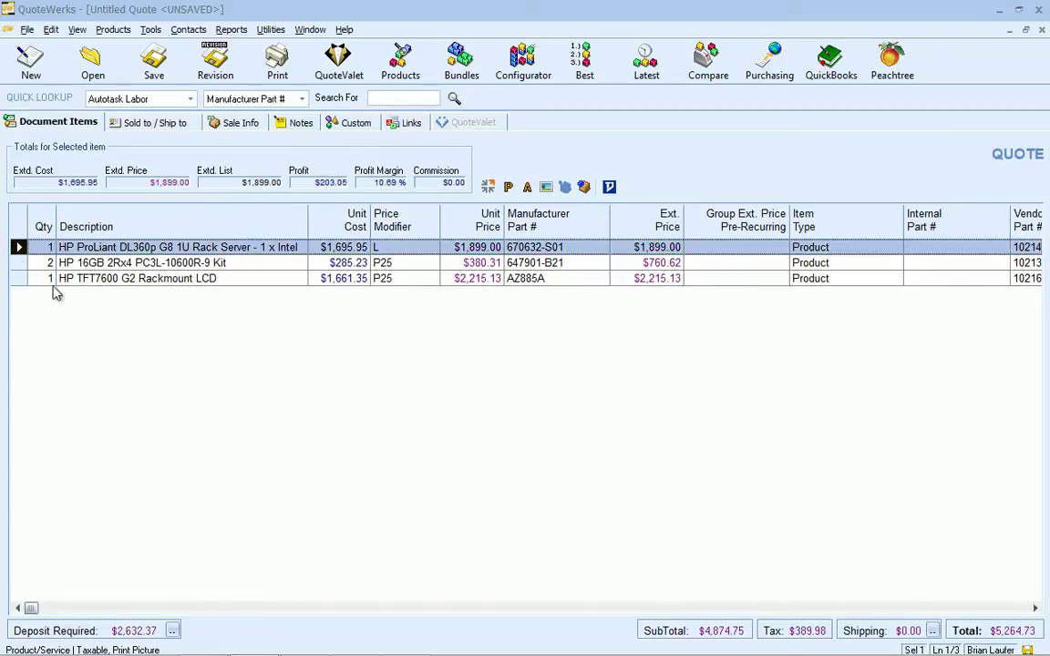
{"action": "left_click", "coordinate": [26, 279], "text": "shift"}
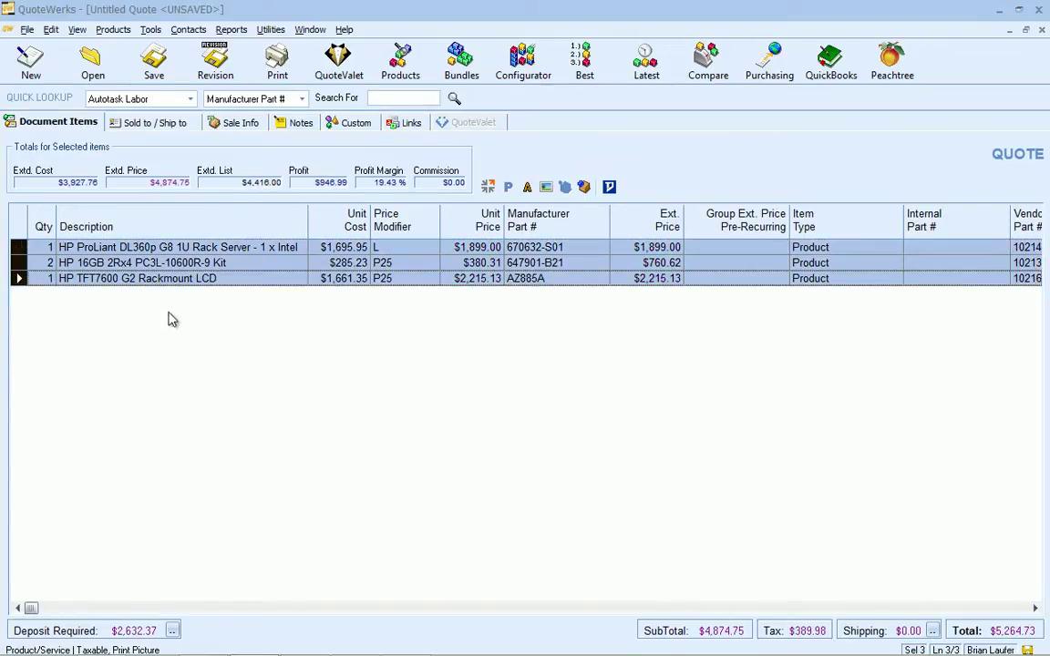
{"action": "key", "text": "ctrl+g"}
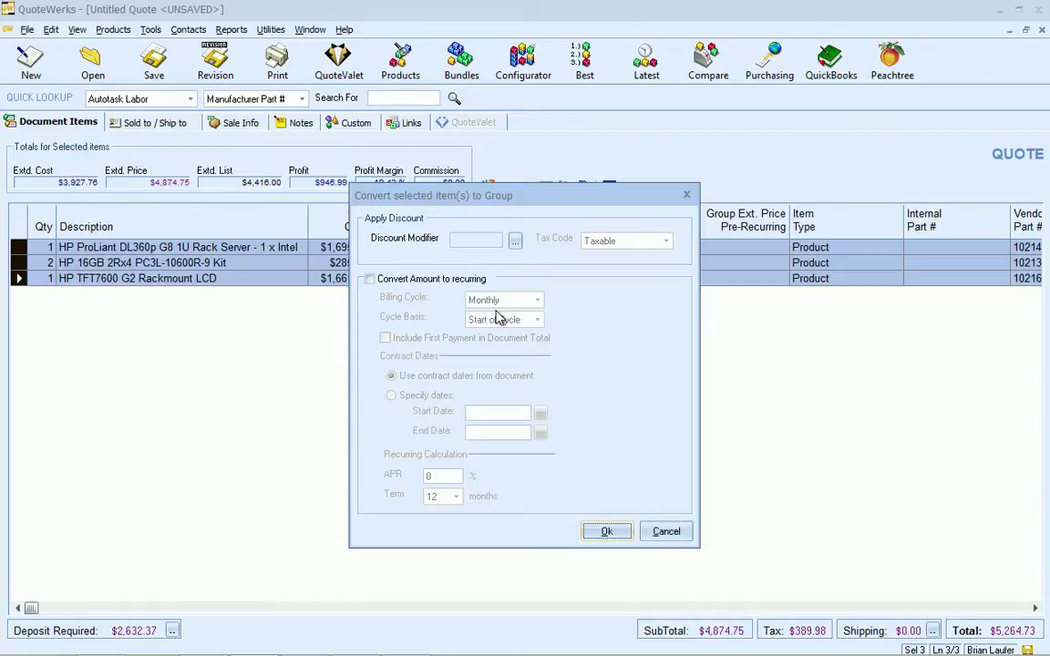
{"action": "left_click", "coordinate": [385, 283]}
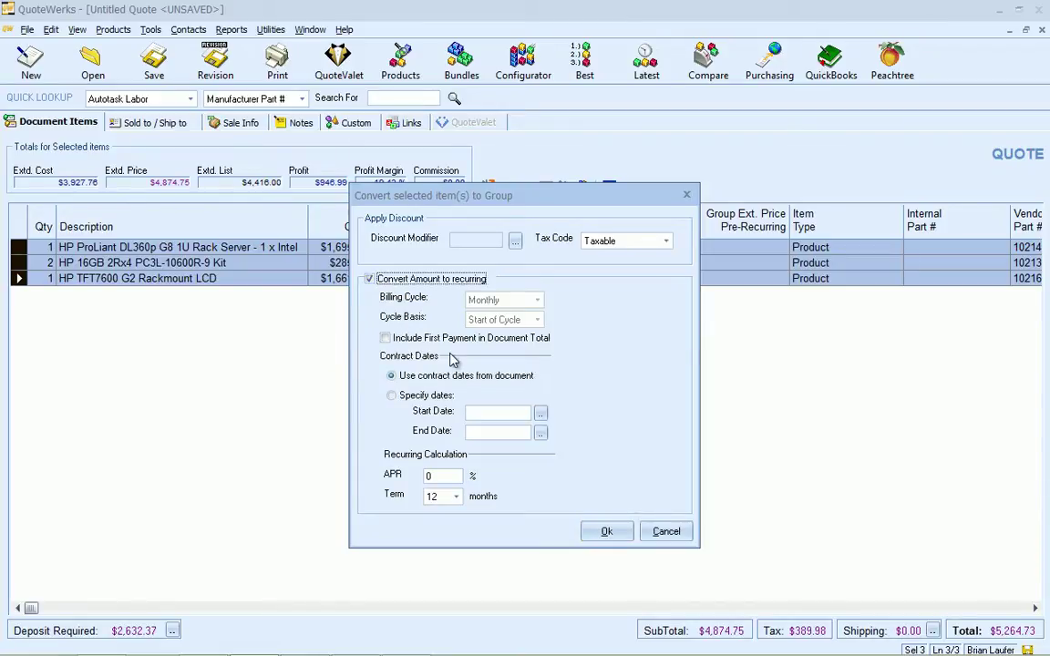
{"action": "left_click", "coordinate": [399, 339]}
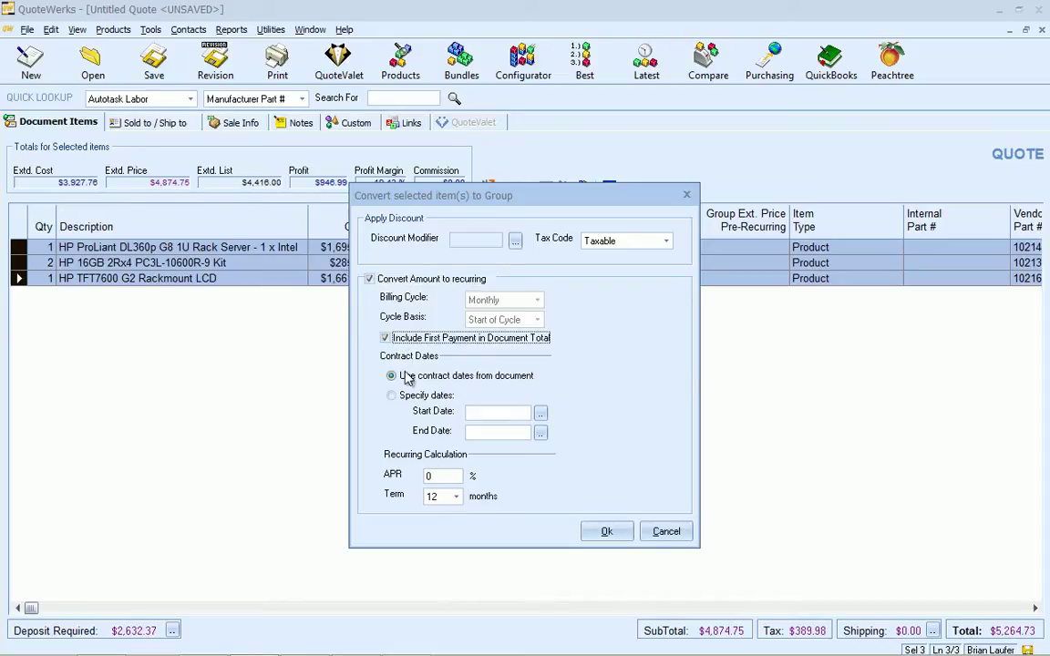
- Set the APR to the 21% Standard APR option, change the recurring term, and create the group
{"action": "left_click", "coordinate": [451, 476]}
{"action": "key", "text": "F2"}
{"action": "left_click", "coordinate": [280, 358]}
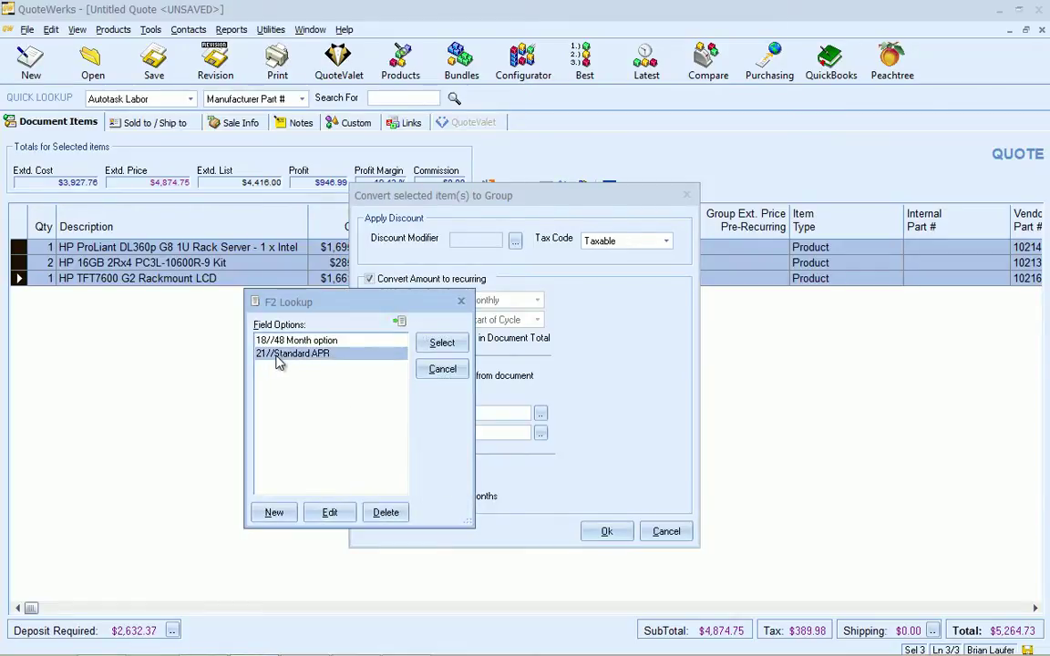
{"action": "double_click", "coordinate": [274, 355]}
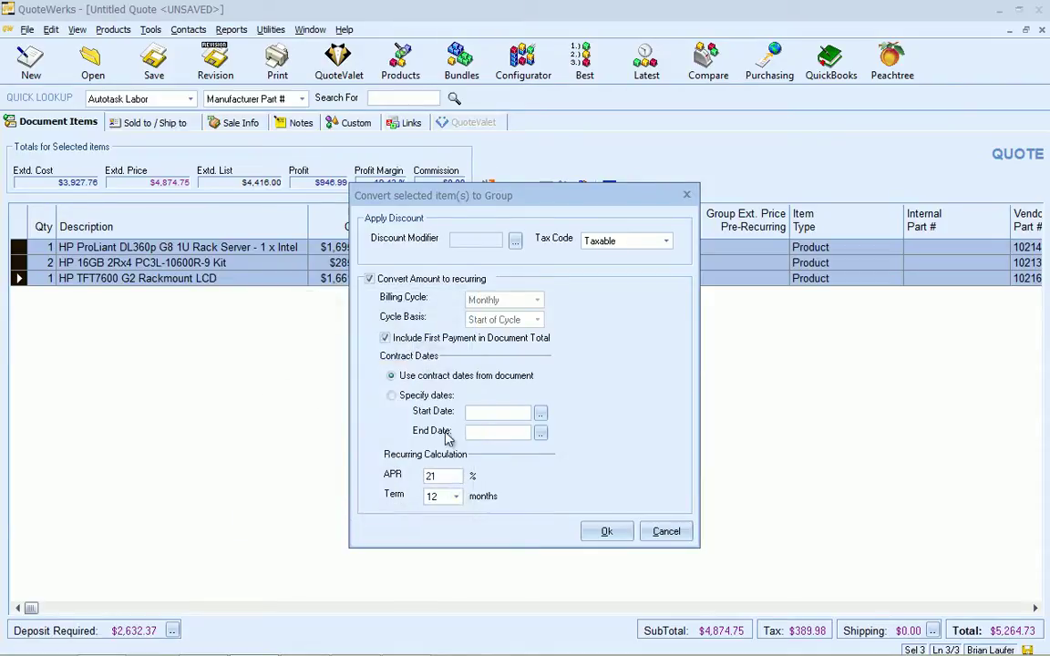
{"action": "left_click", "coordinate": [456, 497]}
{"action": "left_click", "coordinate": [440, 533]}
{"action": "left_click", "coordinate": [605, 533]}
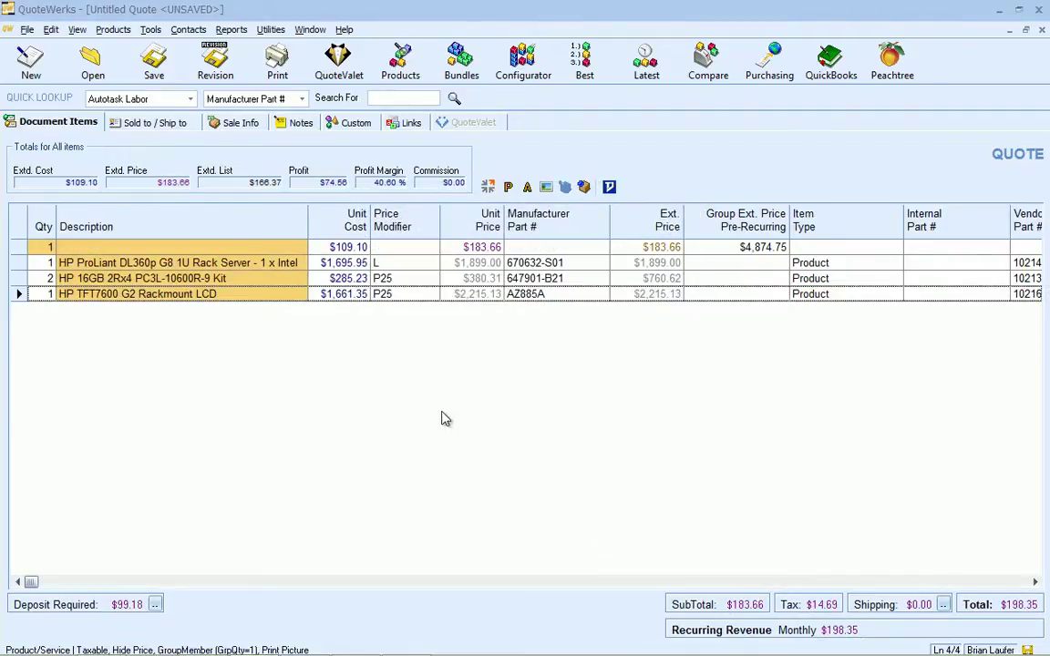
- Enter "Server" as the description of the group header line
{"action": "left_click", "coordinate": [138, 247]}
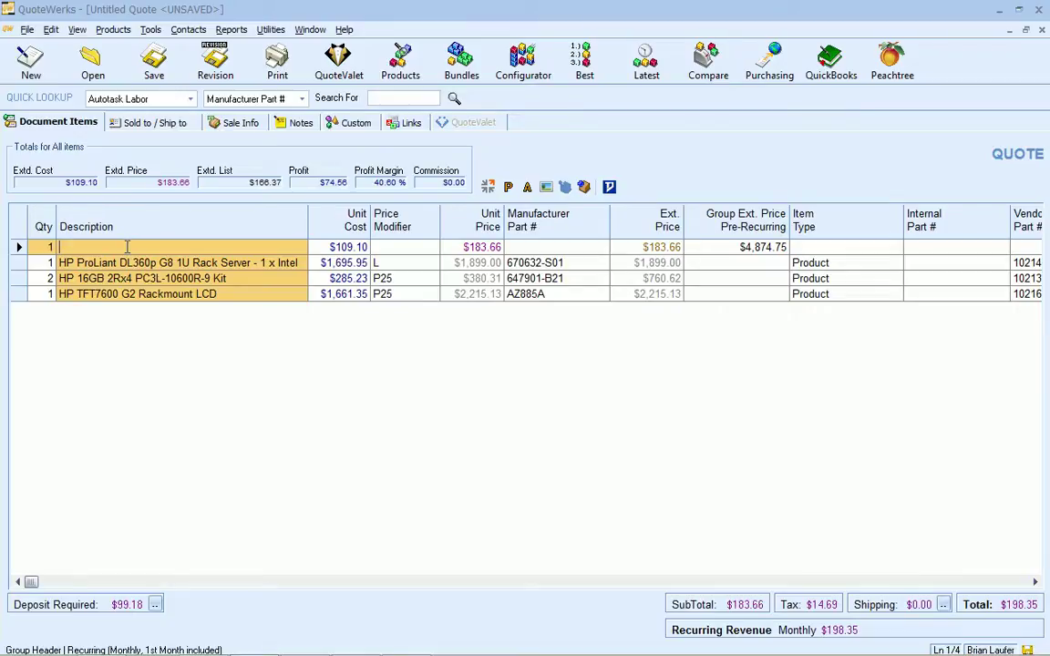
{"action": "type", "text": "Server"}
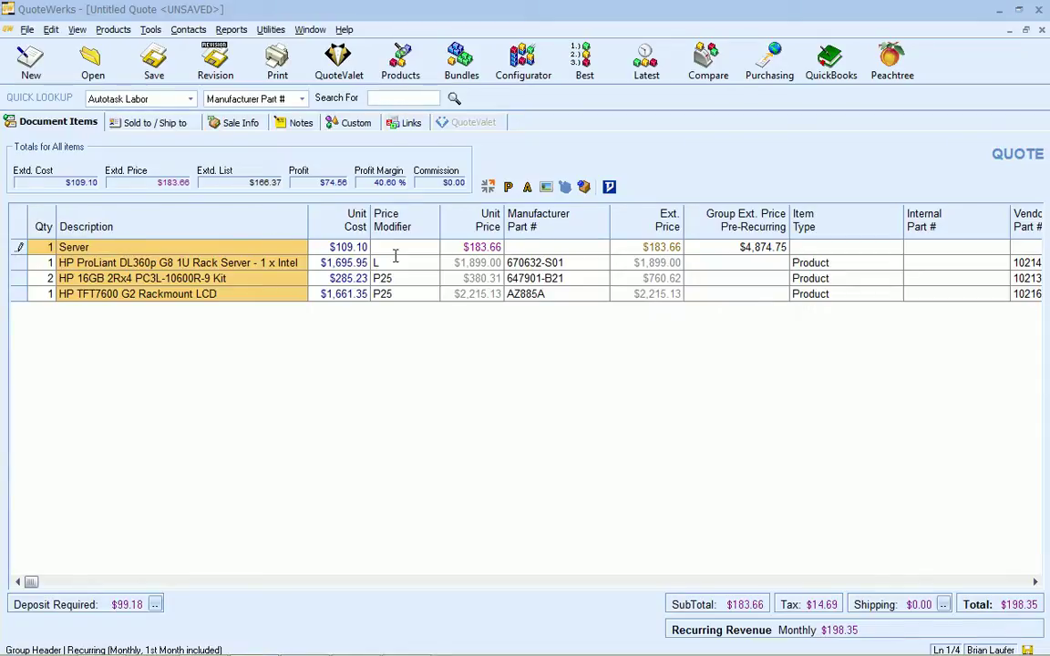
- Set the Server group header's item type to Recurring Item and its manufacturer part number to Server
{"action": "left_click", "coordinate": [820, 247]}
{"action": "key", "text": "F2"}
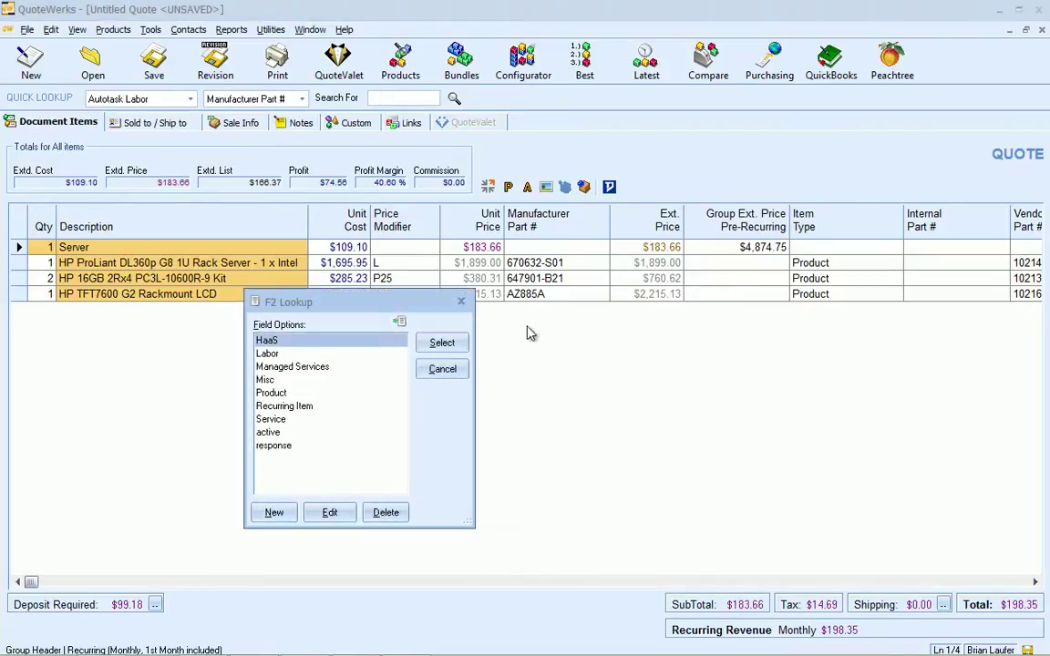
{"action": "double_click", "coordinate": [284, 406]}
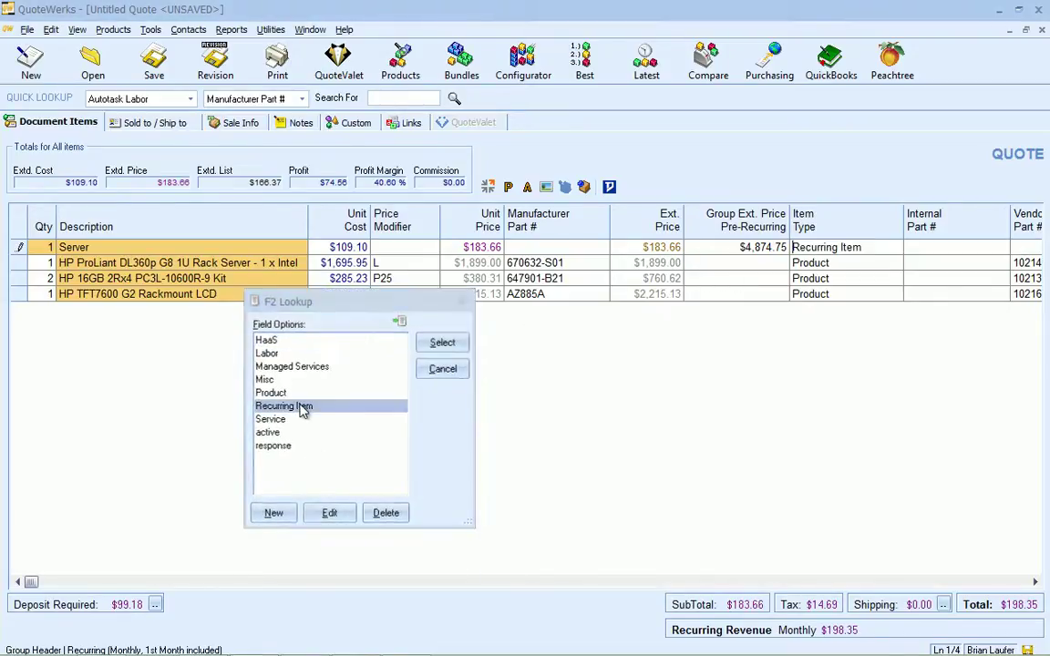
{"action": "left_click", "coordinate": [533, 247]}
{"action": "key", "text": "F2"}
{"action": "double_click", "coordinate": [286, 369]}
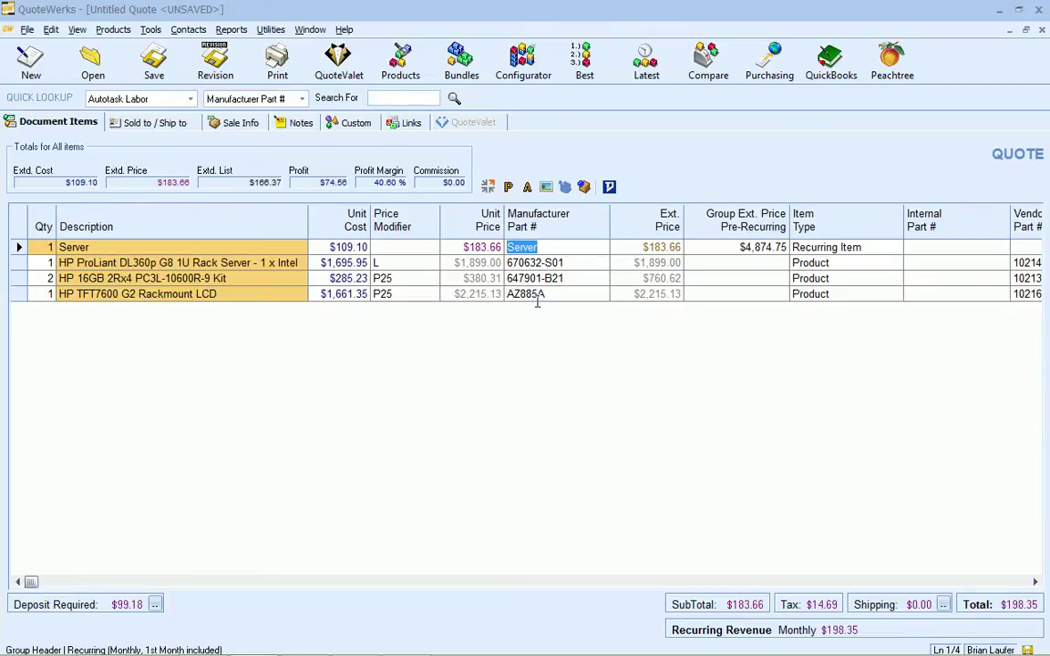
- Search the ConnectWise contacts by company name for "laufer" and insert the Laufer Labs contact as the quote's sold-to customer
{"action": "left_click", "coordinate": [162, 122]}
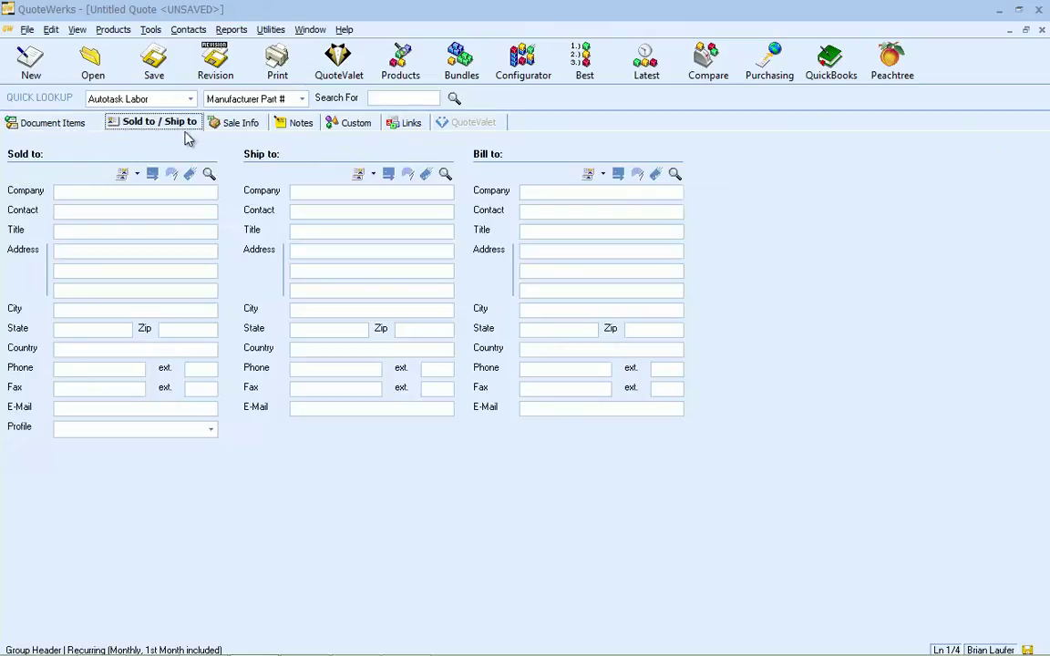
{"action": "left_click", "coordinate": [209, 174]}
{"action": "type", "text": "laufer"}
{"action": "key", "text": "Return"}
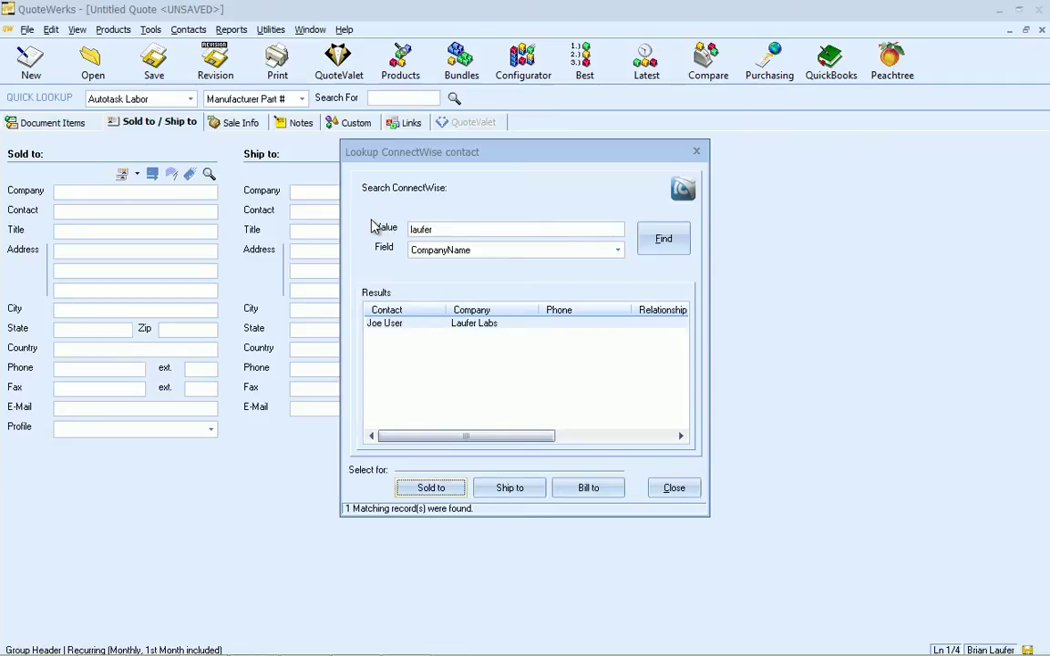
{"action": "left_click", "coordinate": [444, 489]}
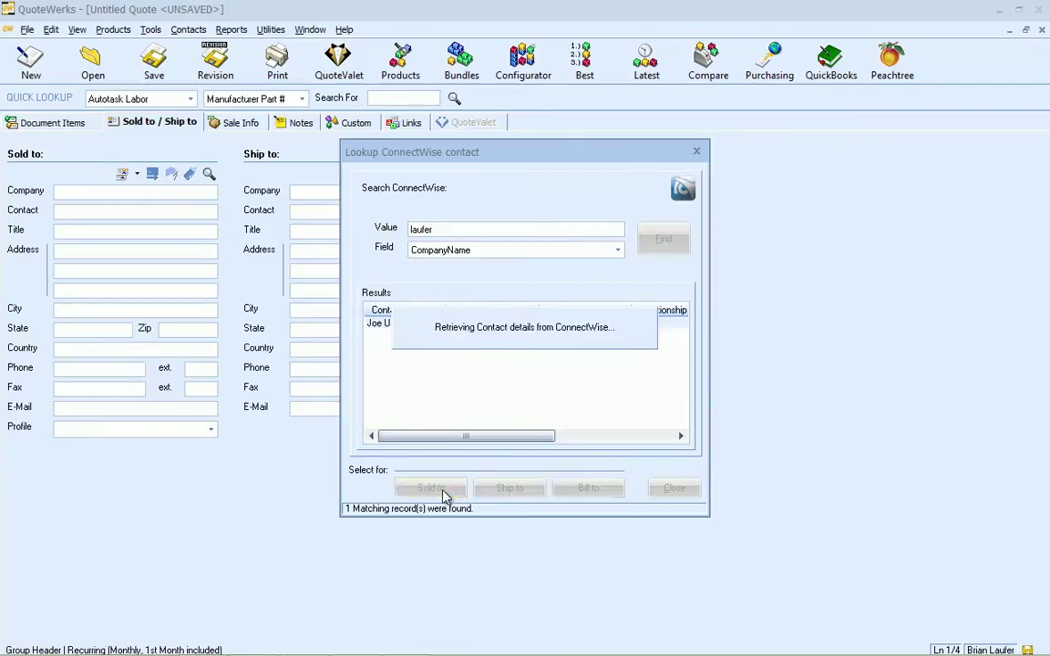
{"action": "left_click", "coordinate": [675, 487]}
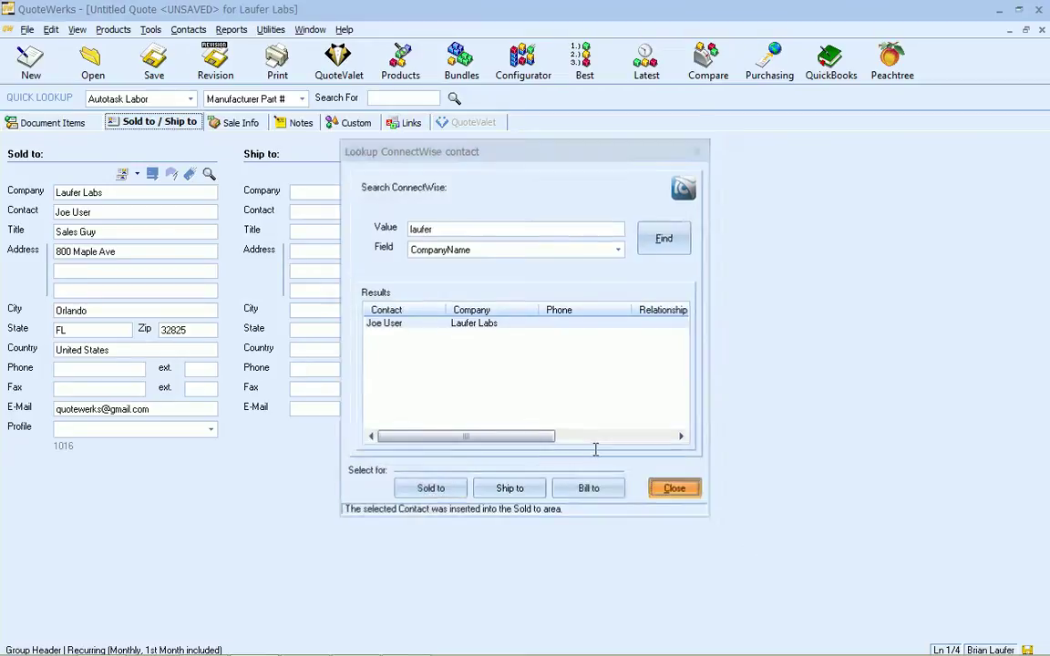
- Set the contract start date to 8/7/2013 and the contract end date to 8/7/2014 in the sale information
{"action": "left_click", "coordinate": [237, 124]}
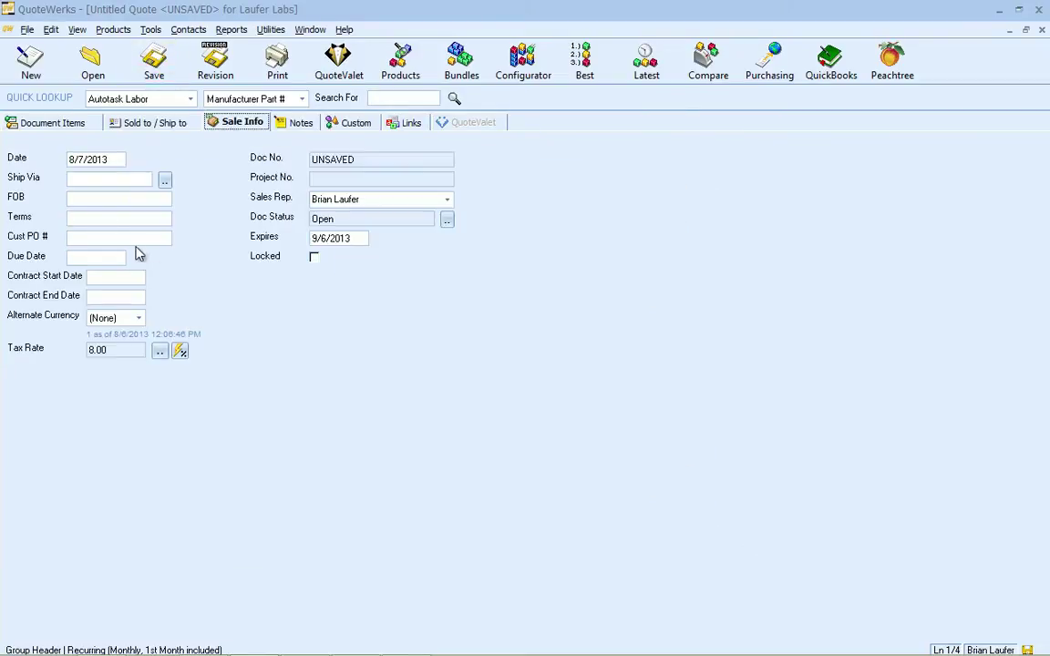
{"action": "left_click", "coordinate": [116, 277]}
{"action": "left_click", "coordinate": [116, 297]}
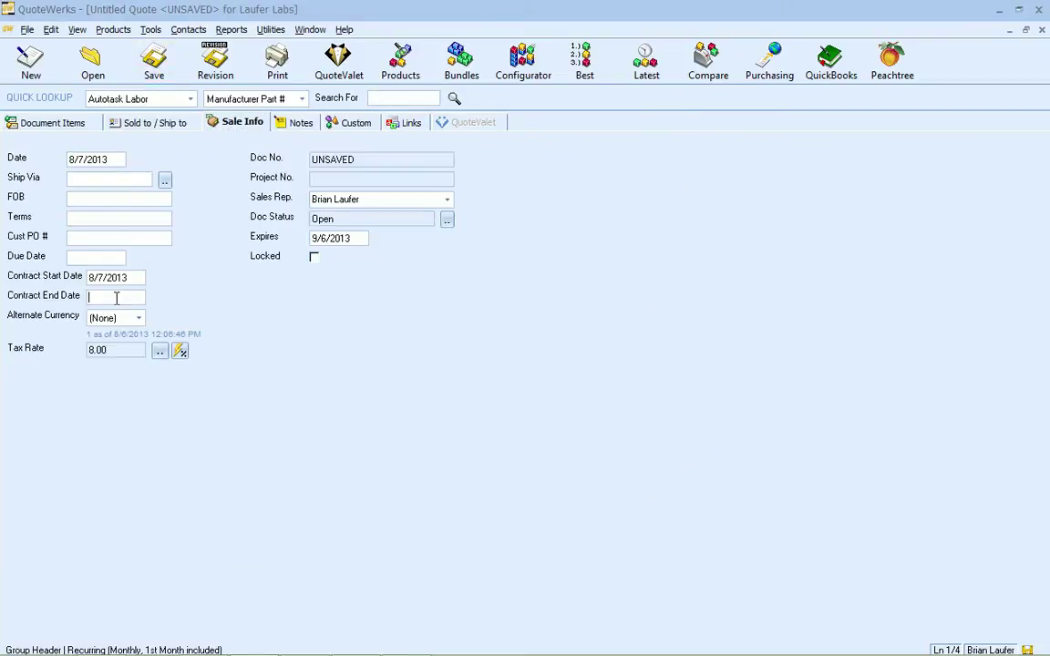
{"action": "type", "text": "8/7/2014"}
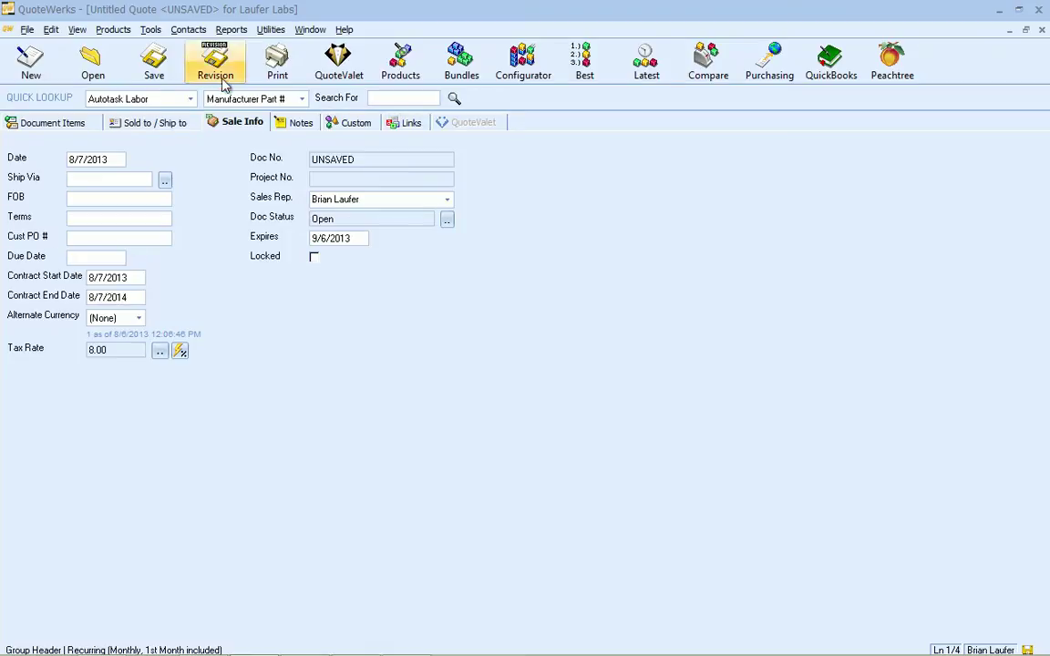
- Save the quote as "Laufer Labs - HaaS" with the option to create or update a ConnectWise sales opportunity
{"action": "left_click", "coordinate": [153, 62]}
{"action": "left_click", "coordinate": [511, 257]}
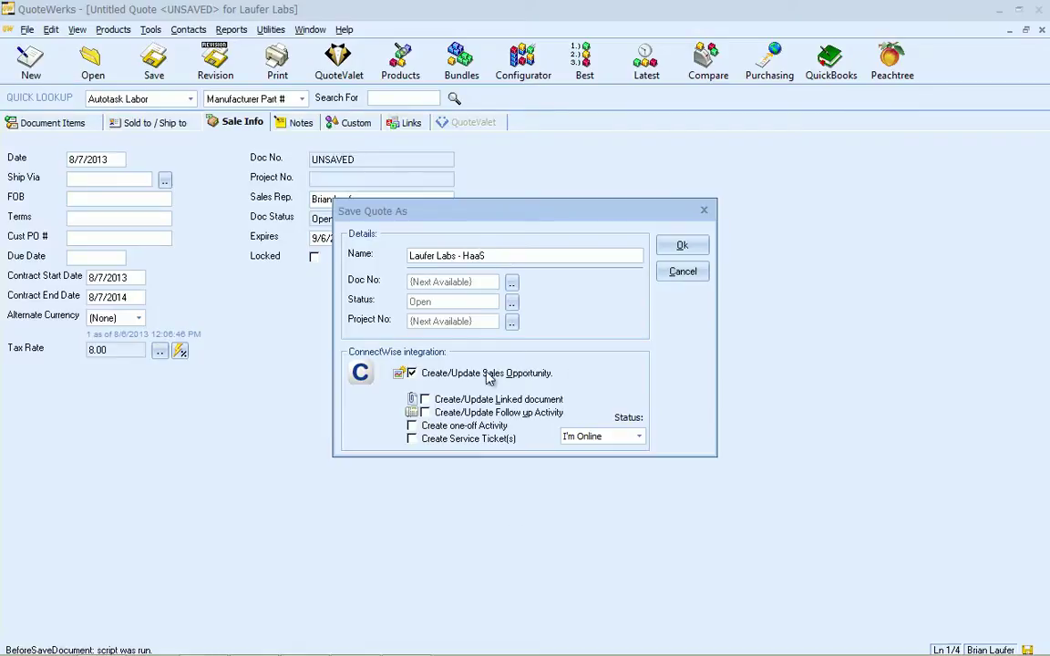
{"action": "left_click", "coordinate": [682, 246]}
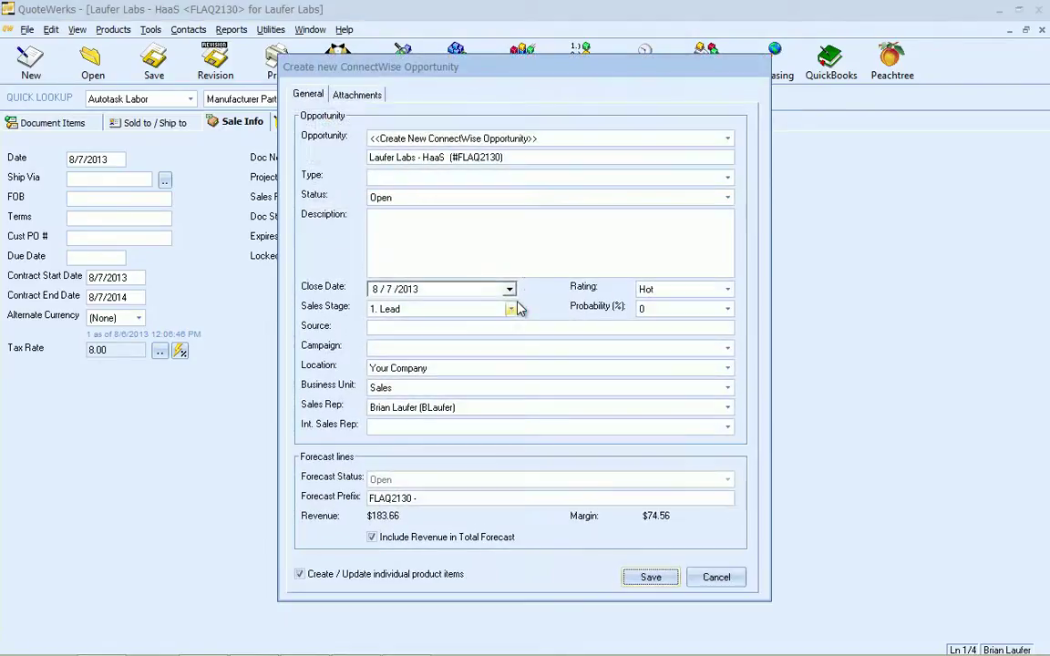
- Set the new ConnectWise opportunity's type to IT Infrastructure and save the opportunity
{"action": "left_click", "coordinate": [446, 187]}
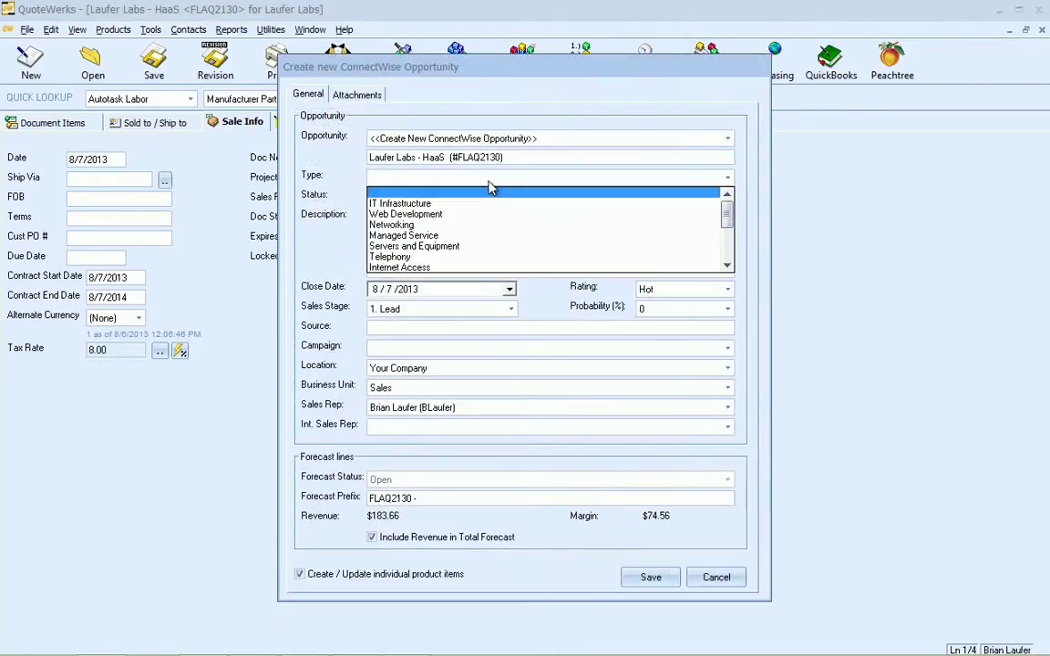
{"action": "left_click", "coordinate": [494, 206]}
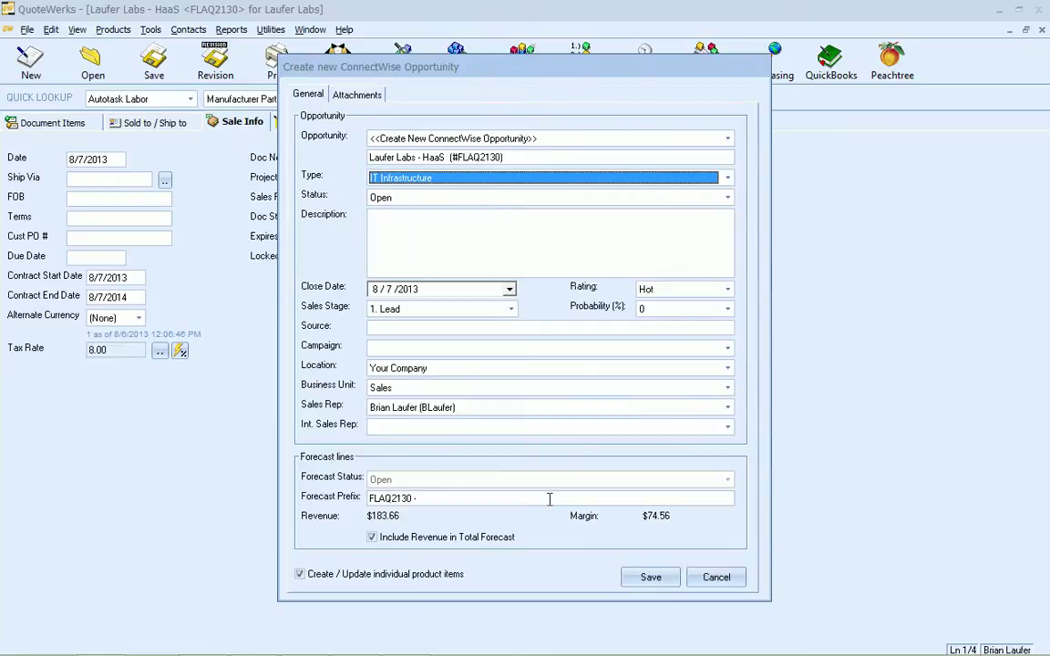
{"action": "left_click", "coordinate": [648, 580]}
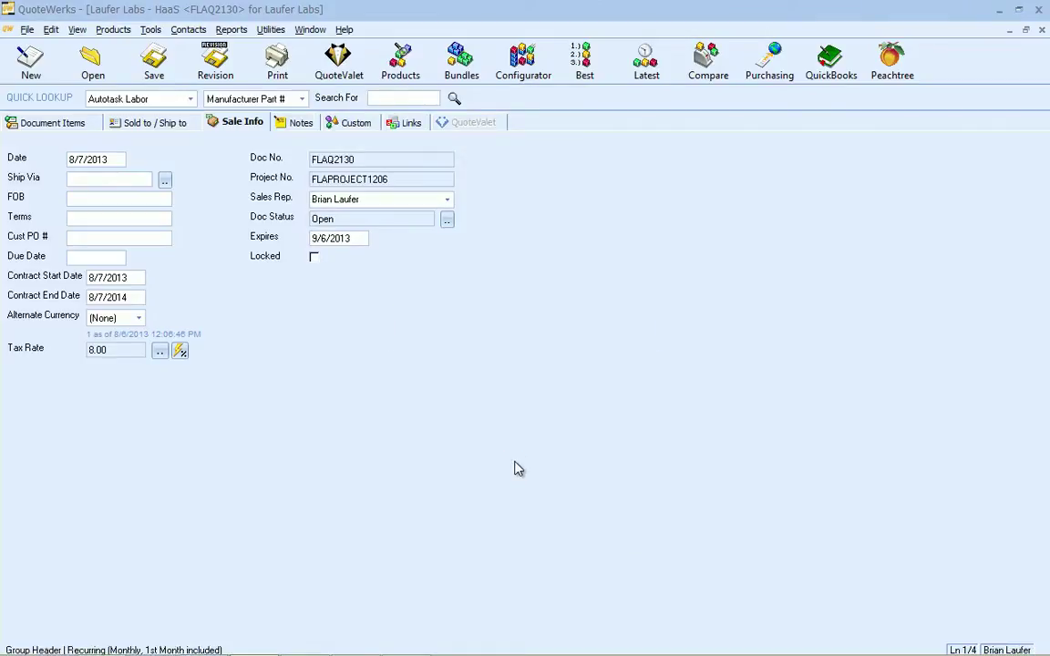
- Switch to ConnectWise, filter opportunity names by "%haas", review the Laufer Labs - HaaS opportunity's forecast, and return to QuoteWerks
{"action": "mouse_move", "coordinate": [235, 653]}
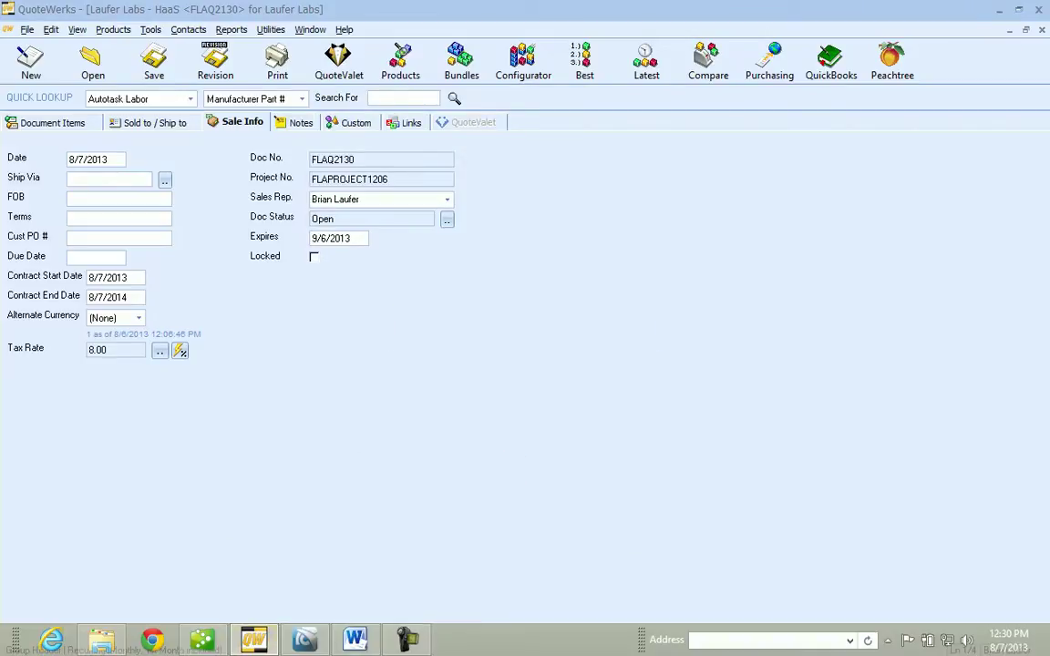
{"action": "left_click", "coordinate": [305, 643]}
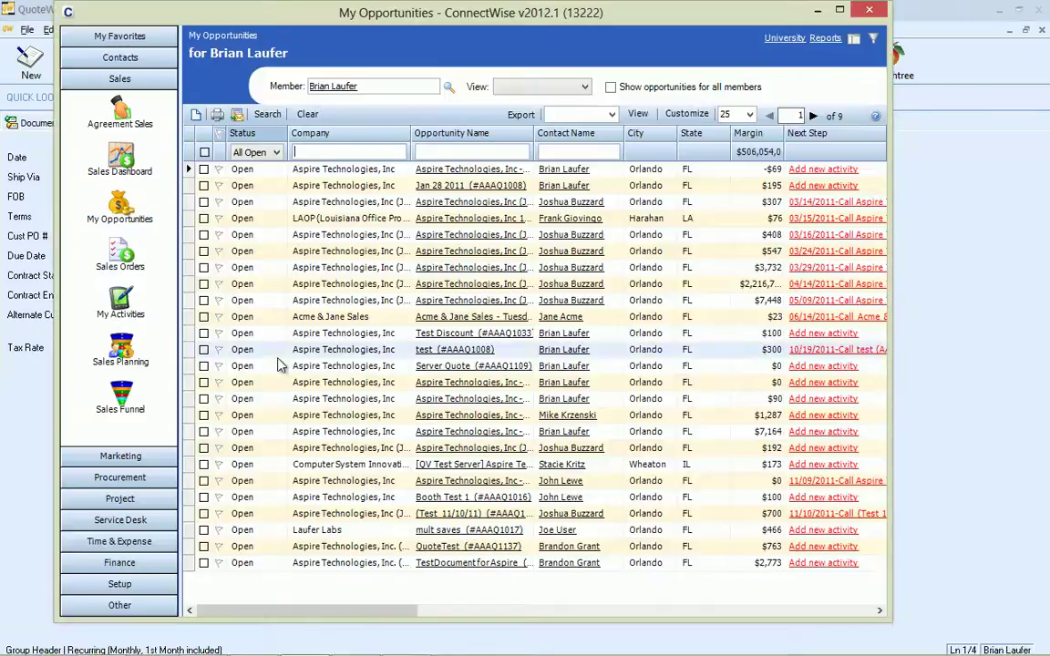
{"action": "left_click", "coordinate": [458, 153]}
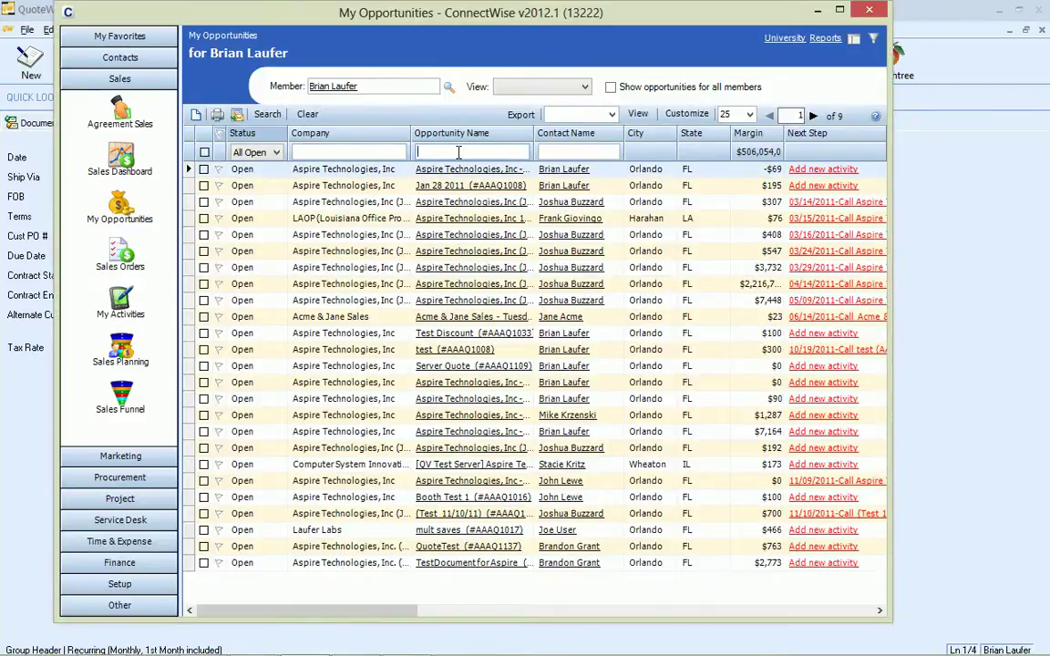
{"action": "type", "text": "%haas"}
{"action": "key", "text": "Return"}
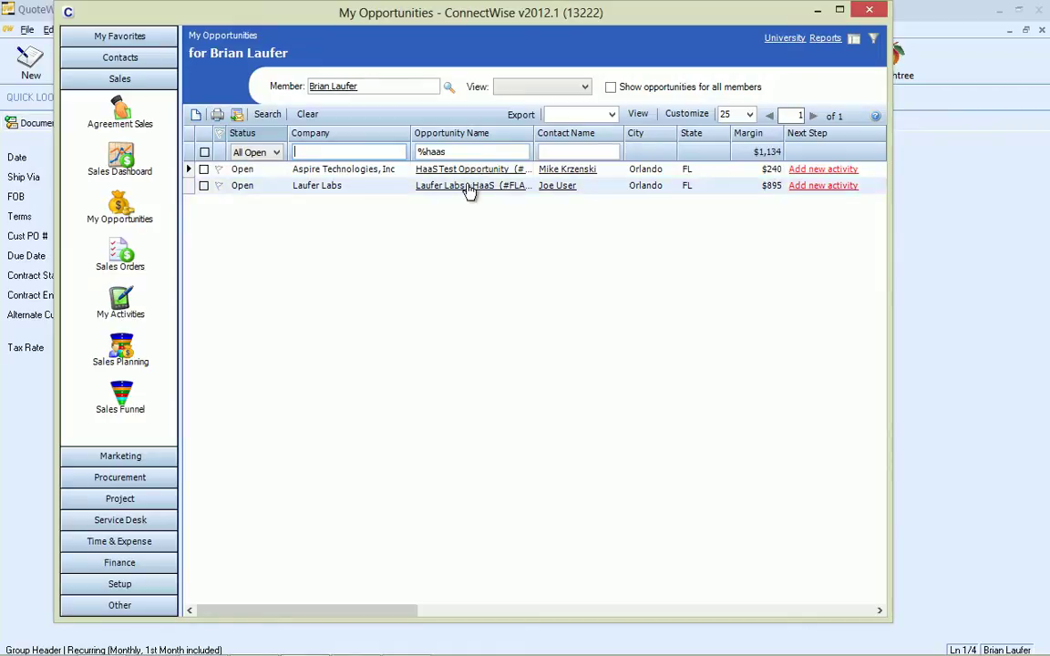
{"action": "left_click", "coordinate": [465, 187]}
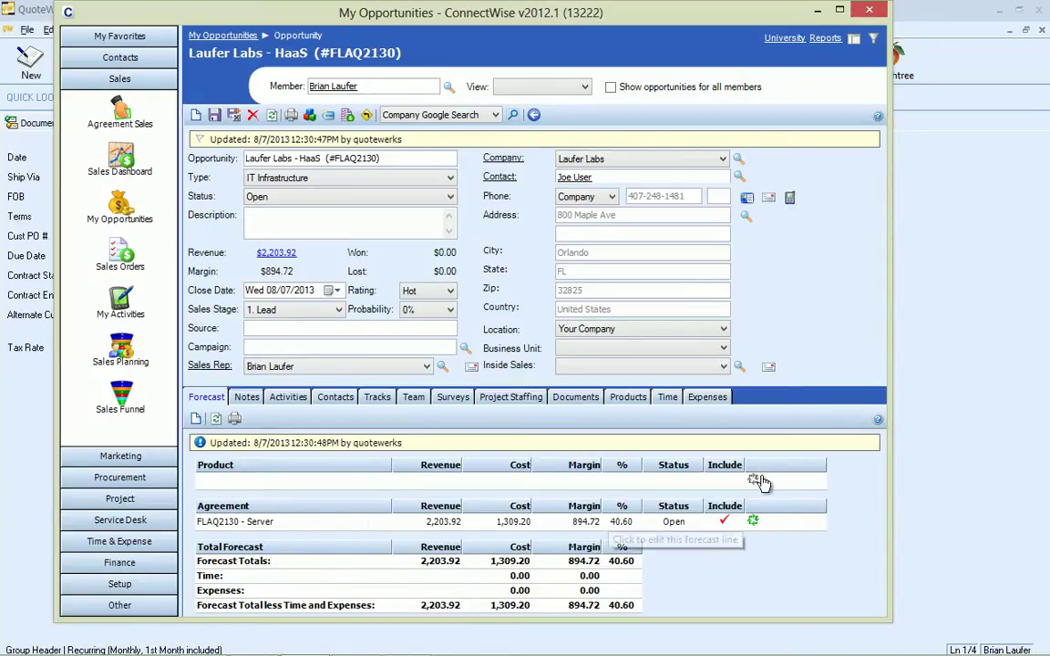
{"action": "left_click", "coordinate": [948, 382]}
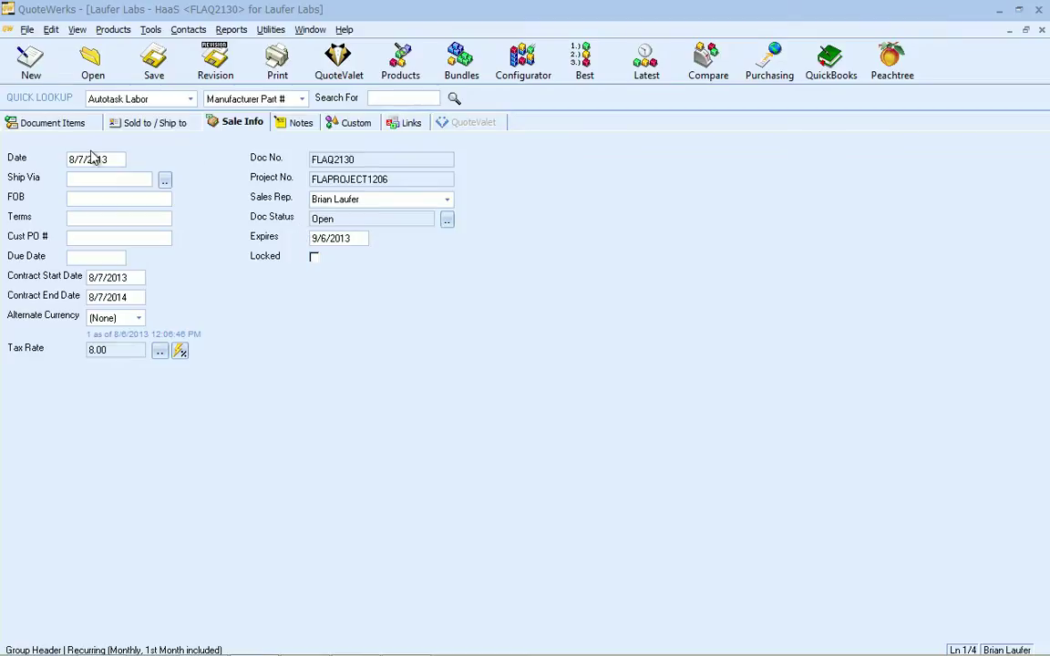
- Copy the Server group header with its three product lines and insert the duplicate into the document items
{"action": "left_click", "coordinate": [57, 123]}
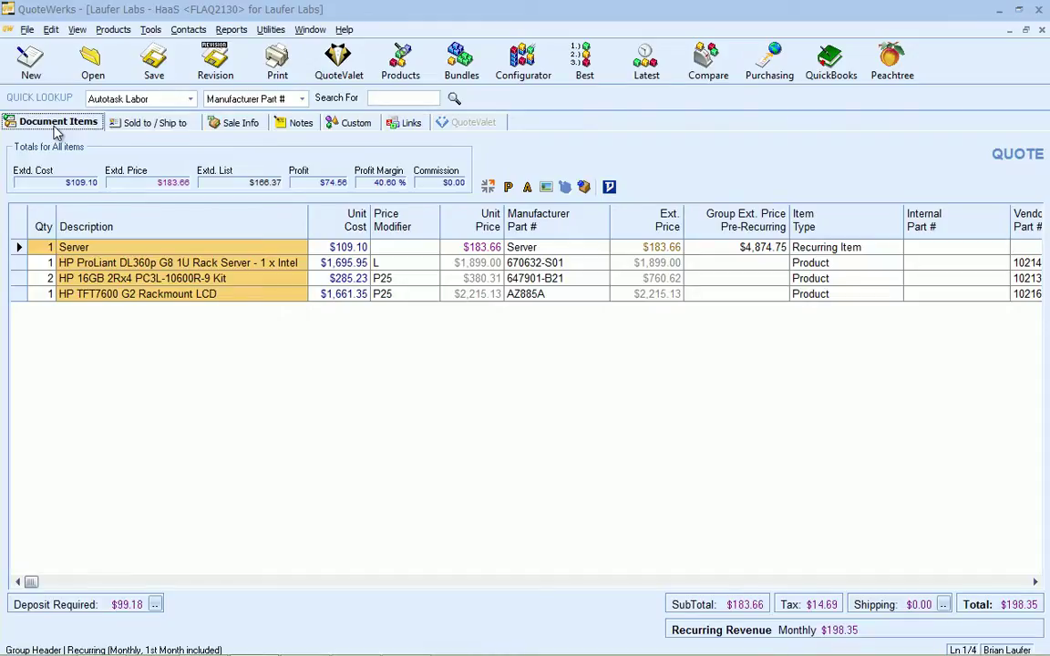
{"action": "left_click", "coordinate": [20, 247]}
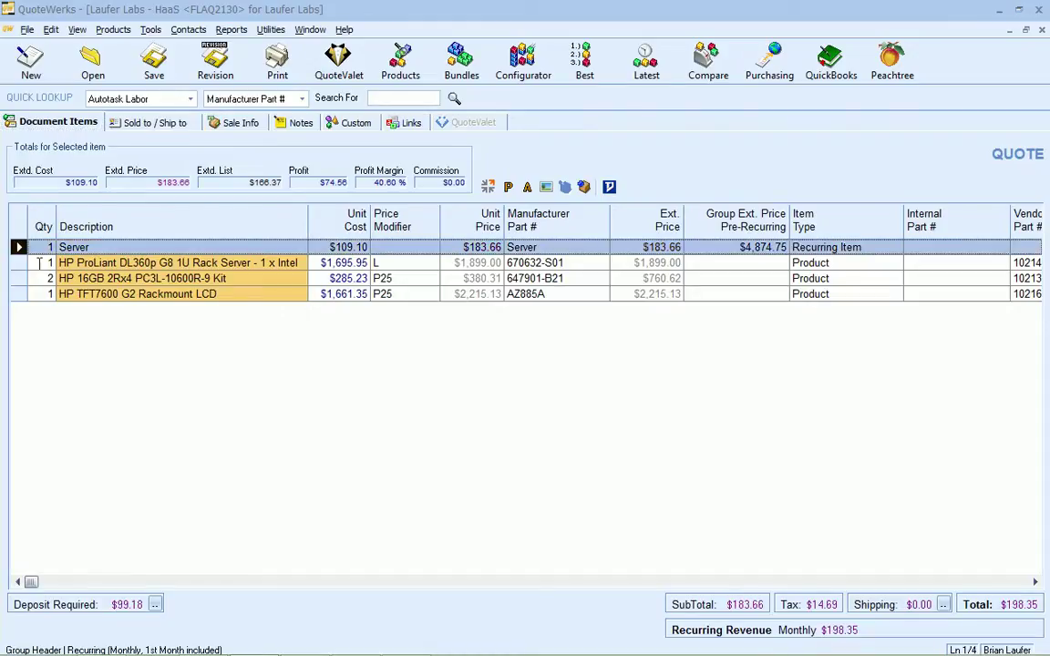
{"action": "left_click", "coordinate": [20, 293], "text": "shift"}
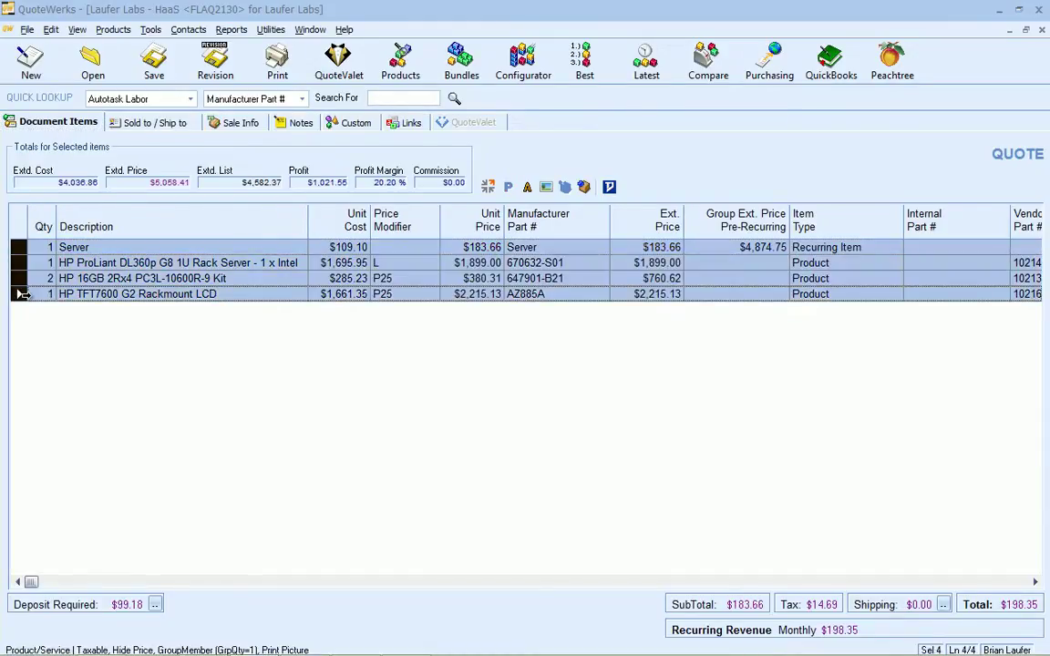
{"action": "left_click", "coordinate": [87, 226]}
{"action": "right_click", "coordinate": [86, 226]}
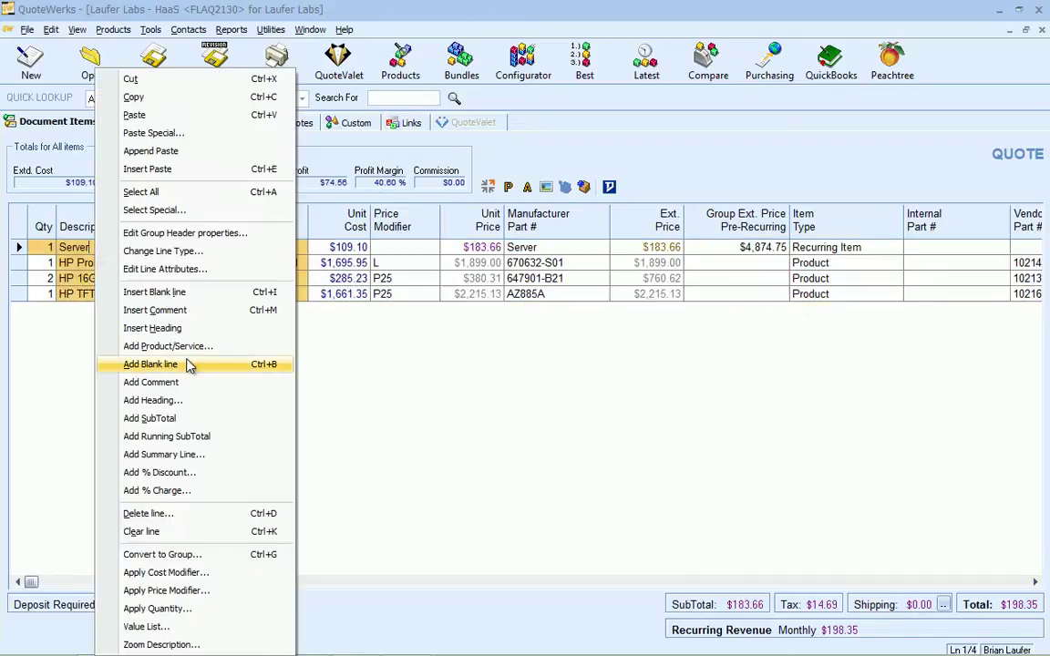
{"action": "left_click", "coordinate": [183, 168]}
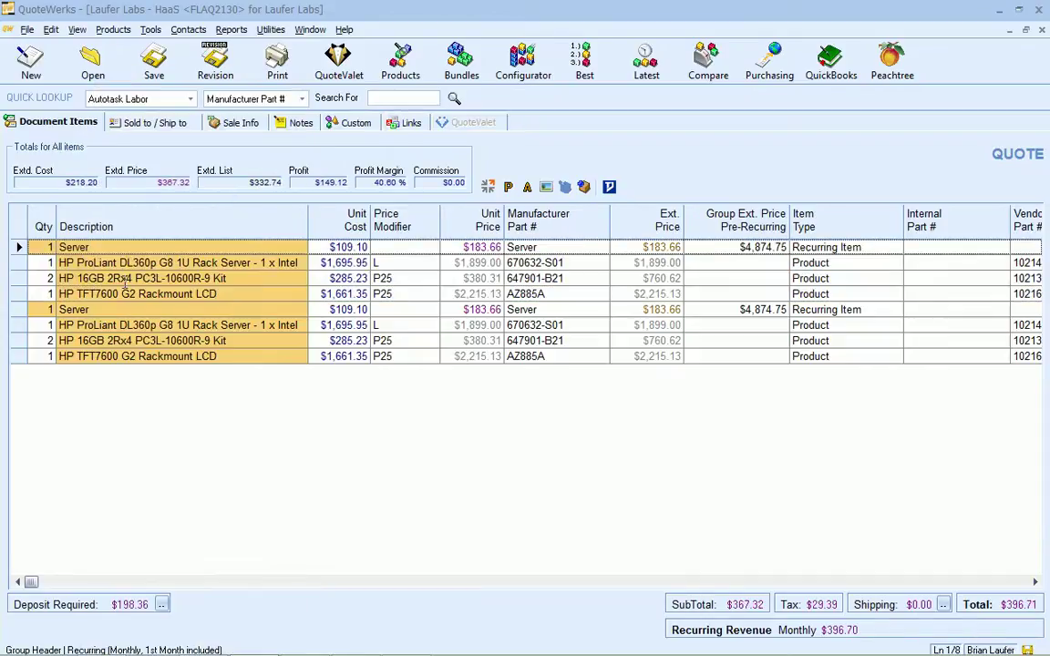
- Rename the first group header as "Server Purchase Upfront" and the second as "Server Monthly"
{"action": "left_click", "coordinate": [113, 250]}
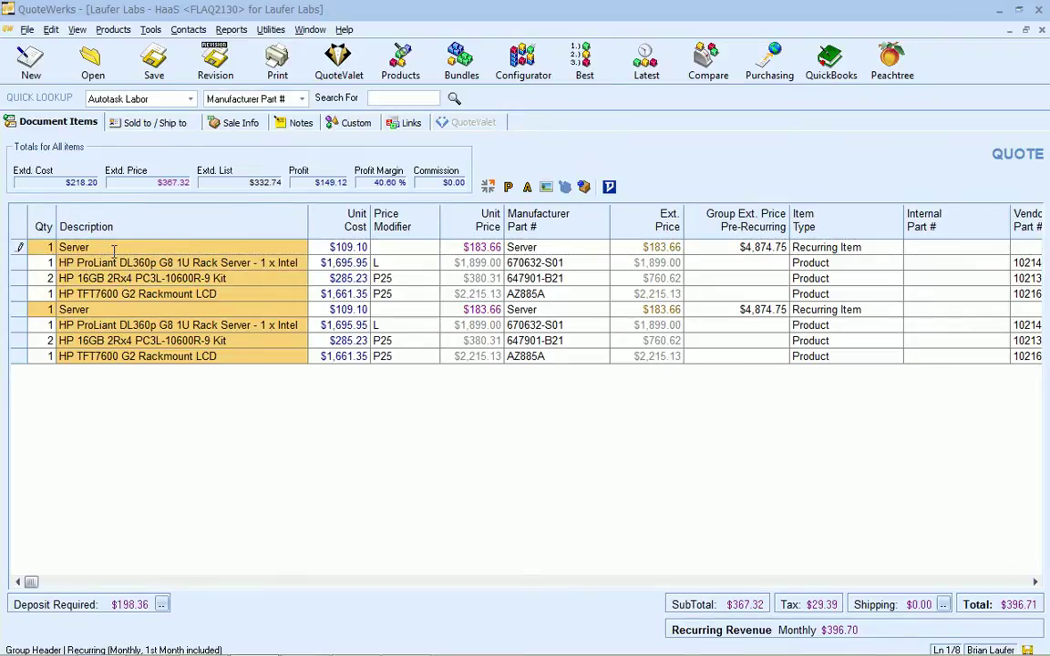
{"action": "type", "text": "Purchase Upfront"}
{"action": "left_click", "coordinate": [107, 310]}
{"action": "type", "text": "Monthly"}
- Turn off the conversion to a recurring amount in the Server Purchase Upfront group header's properties
{"action": "left_click", "coordinate": [18, 247]}
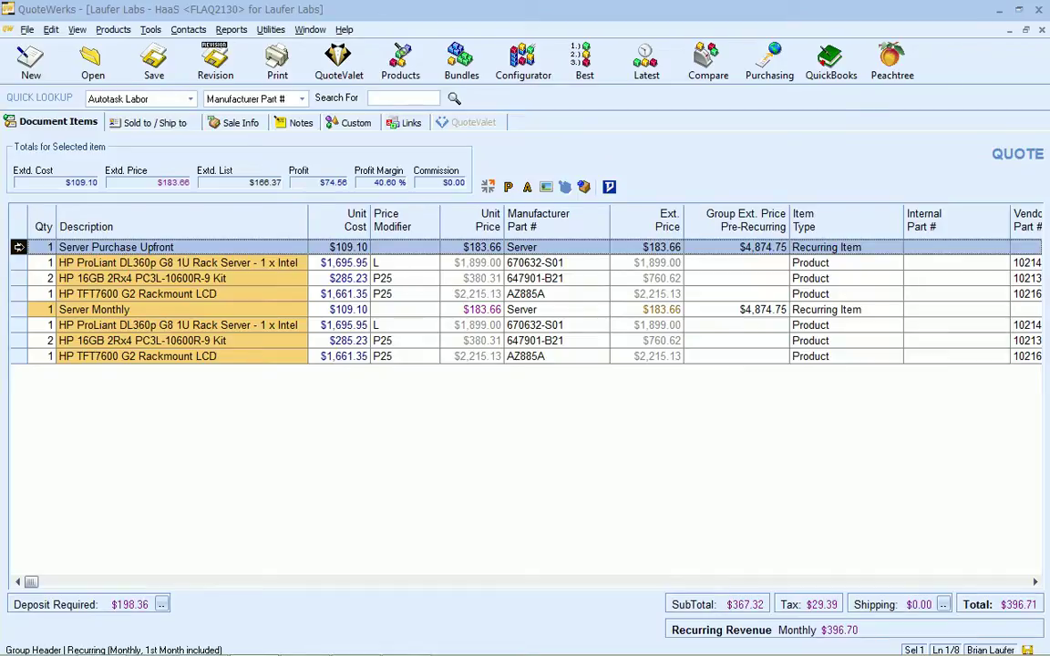
{"action": "double_click", "coordinate": [18, 247]}
{"action": "left_click", "coordinate": [628, 553]}
{"action": "left_click", "coordinate": [487, 187]}
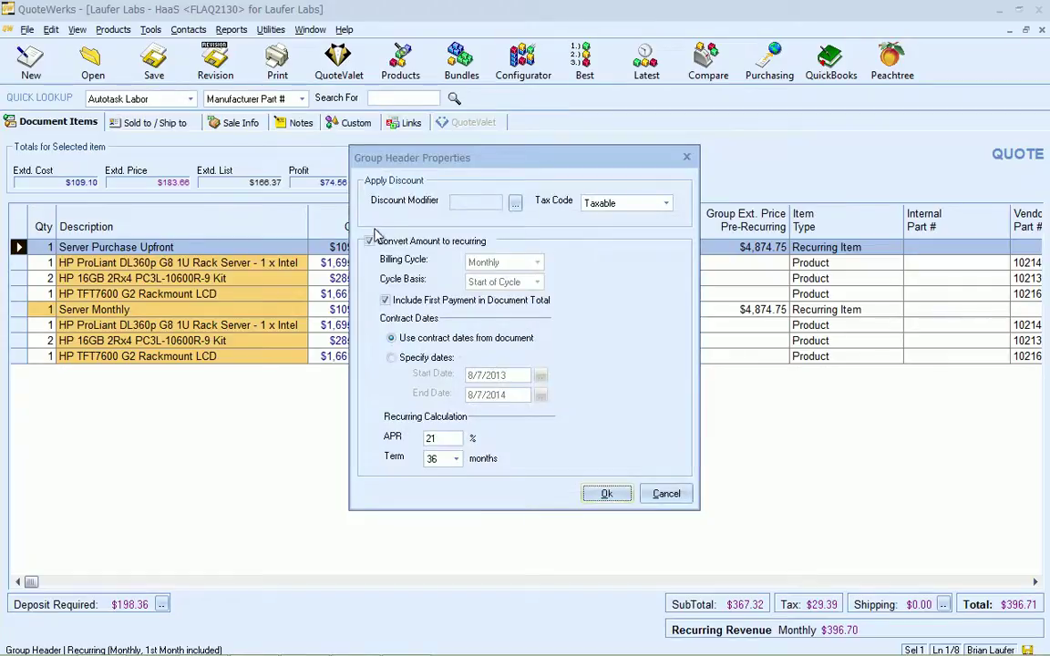
{"action": "left_click", "coordinate": [370, 240]}
{"action": "left_click", "coordinate": [603, 494]}
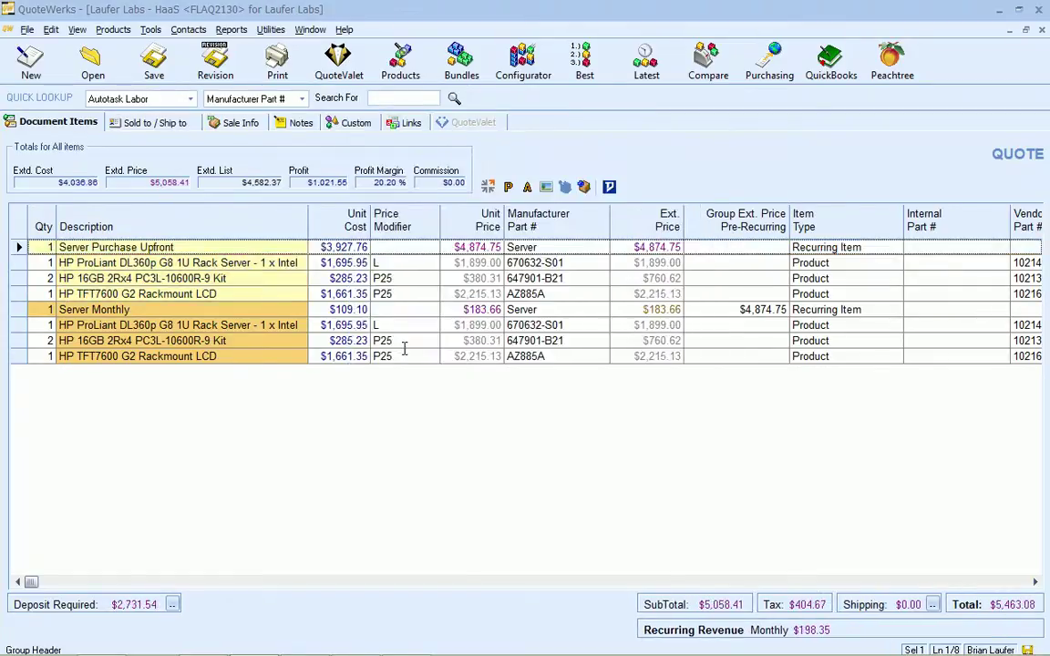
- Set the item type of all three product lines in the Server Monthly group to HaaS
{"action": "left_click", "coordinate": [151, 341]}
{"action": "left_click", "coordinate": [839, 327]}
{"action": "key", "text": "F2"}
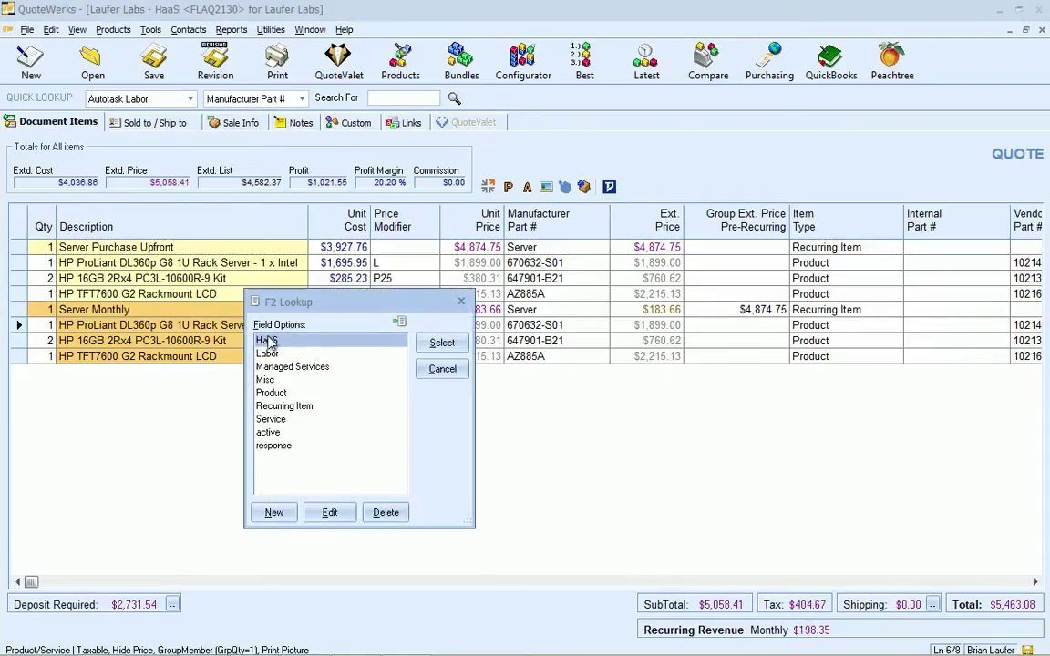
{"action": "left_click", "coordinate": [281, 340]}
{"action": "left_click", "coordinate": [872, 344]}
{"action": "key", "text": "F2"}
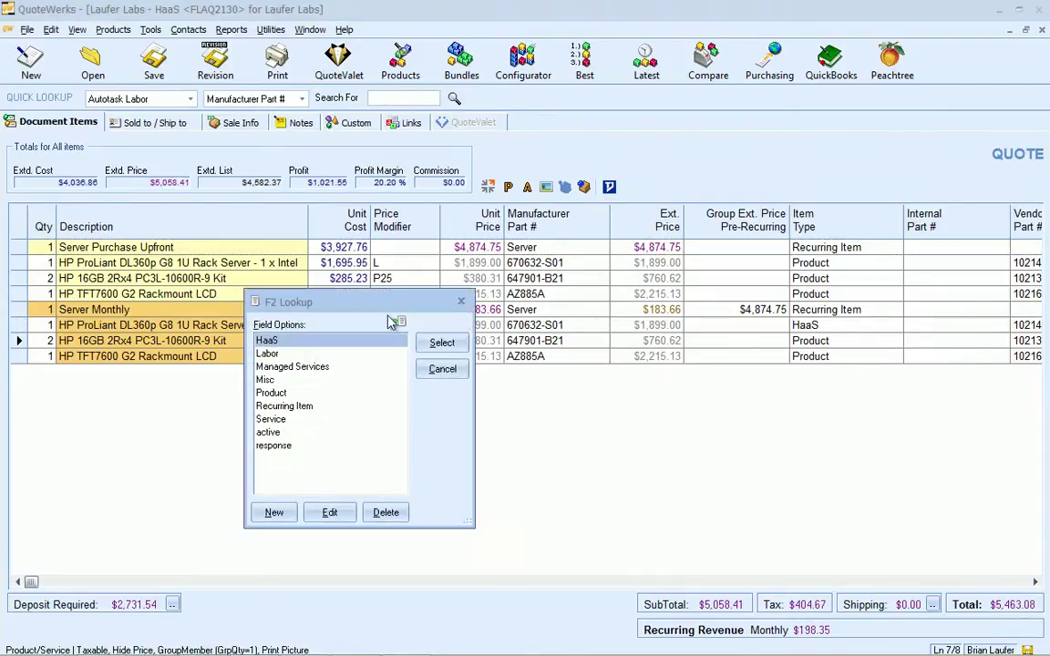
{"action": "left_click", "coordinate": [310, 345]}
{"action": "left_click", "coordinate": [829, 357]}
{"action": "key", "text": "F2"}
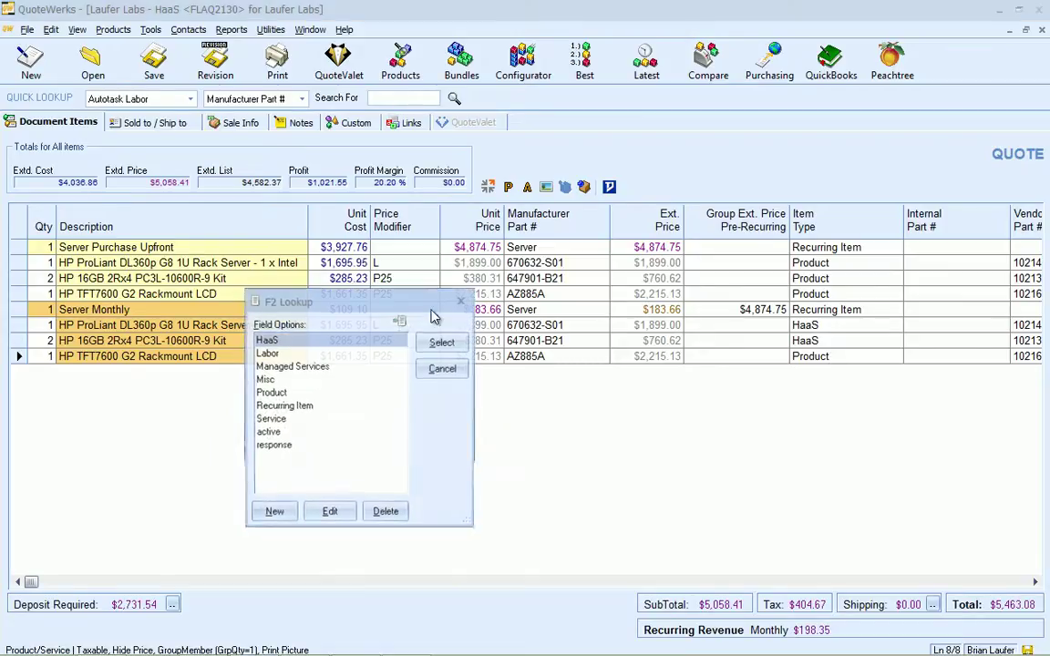
{"action": "double_click", "coordinate": [344, 342]}
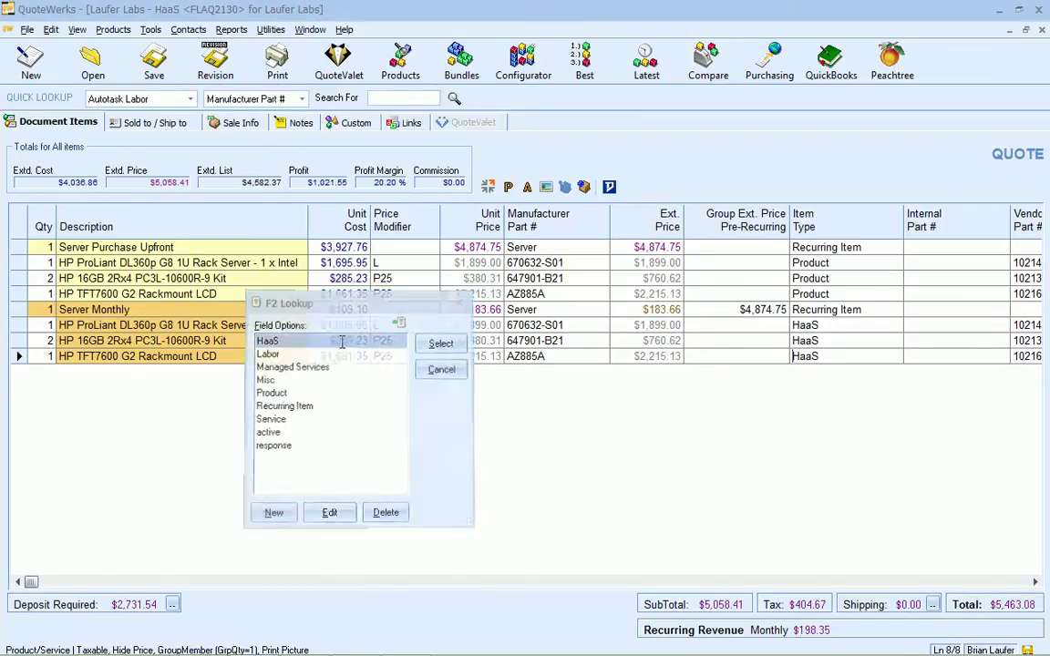
- Set the item type of the Server Purchase Upfront group header to Product
{"action": "left_click", "coordinate": [845, 247]}
{"action": "key", "text": "F2"}
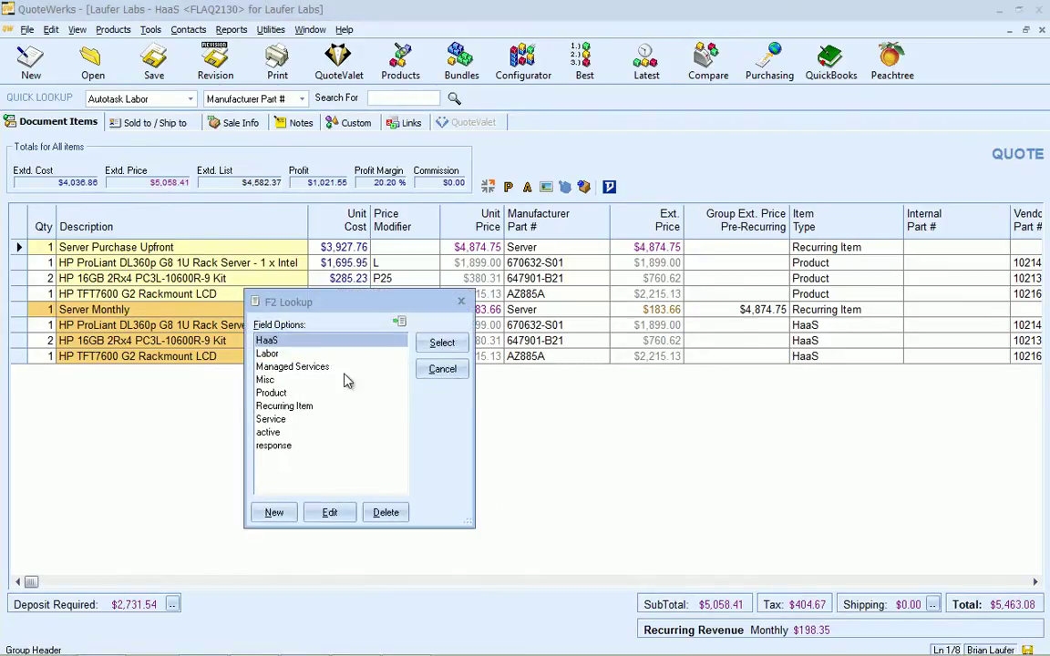
{"action": "double_click", "coordinate": [274, 393]}
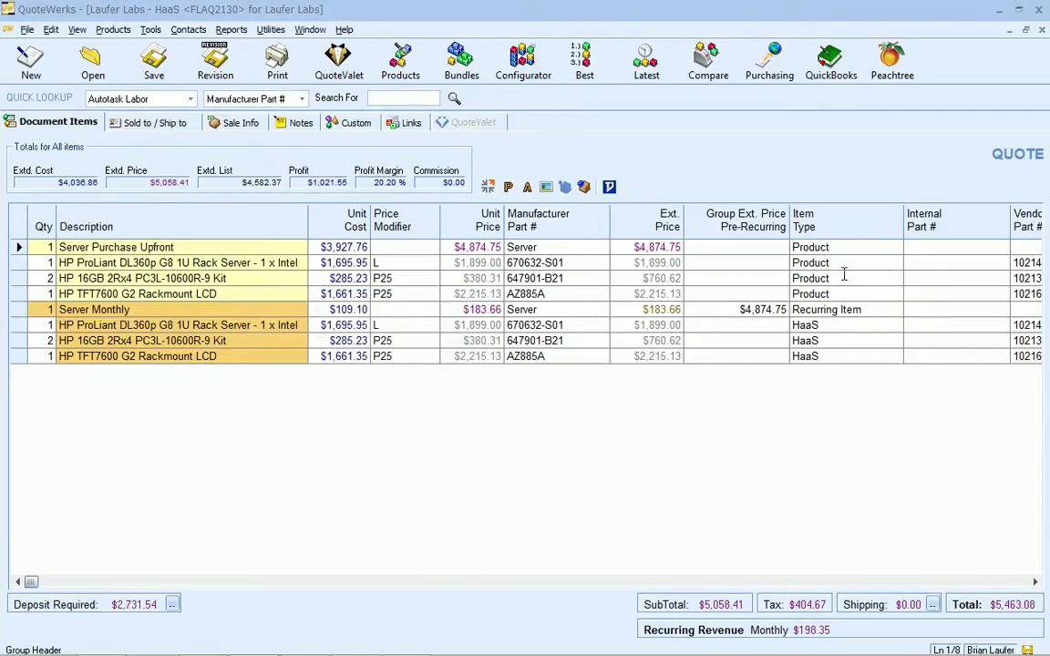
{"action": "left_click", "coordinate": [466, 340]}
- Make the Server Purchase Upfront and Server Monthly group headers optional and selected, in an exclusive group named "Servers", accepting a single selected option
{"action": "left_click", "coordinate": [16, 246]}
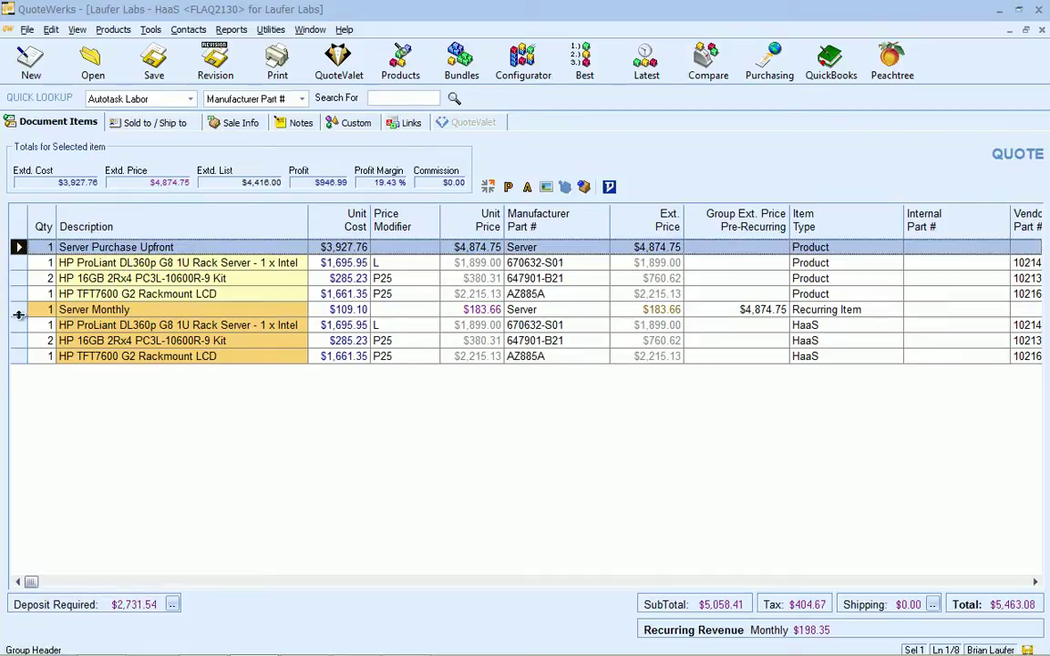
{"action": "left_click", "coordinate": [18, 310], "text": "ctrl"}
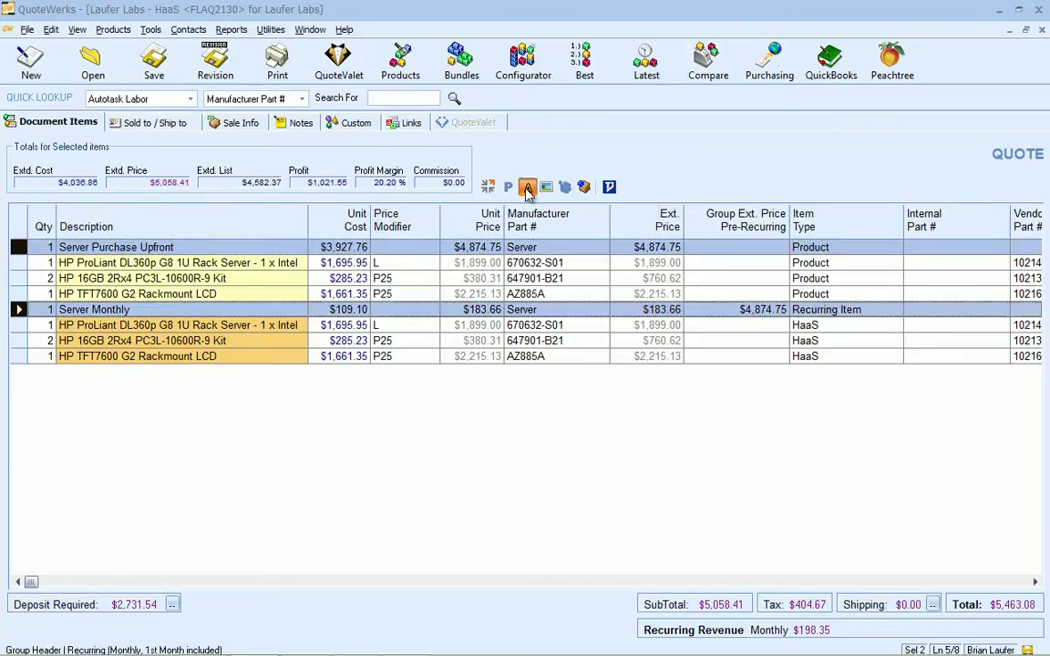
{"action": "left_click", "coordinate": [488, 186]}
{"action": "left_click", "coordinate": [473, 143]}
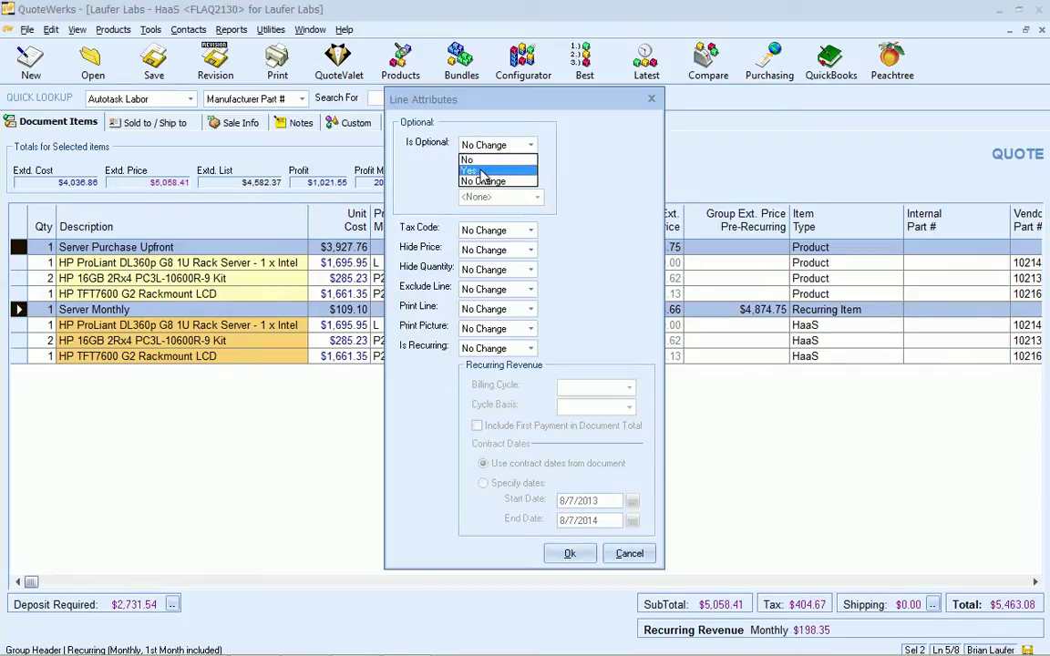
{"action": "left_click", "coordinate": [488, 169]}
{"action": "left_click", "coordinate": [464, 163]}
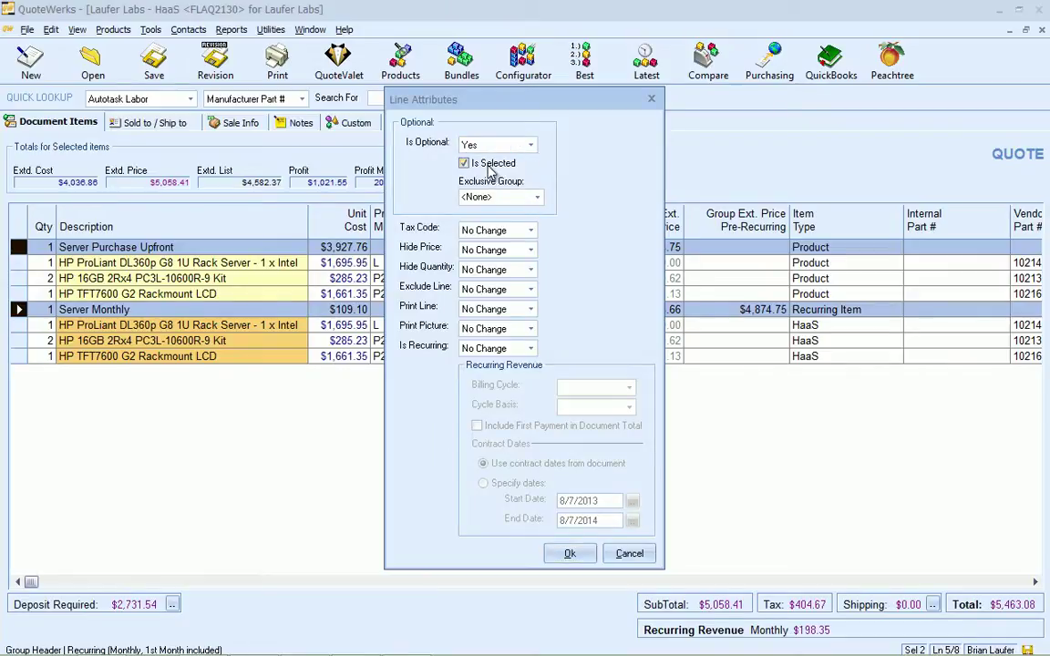
{"action": "left_click", "coordinate": [516, 197]}
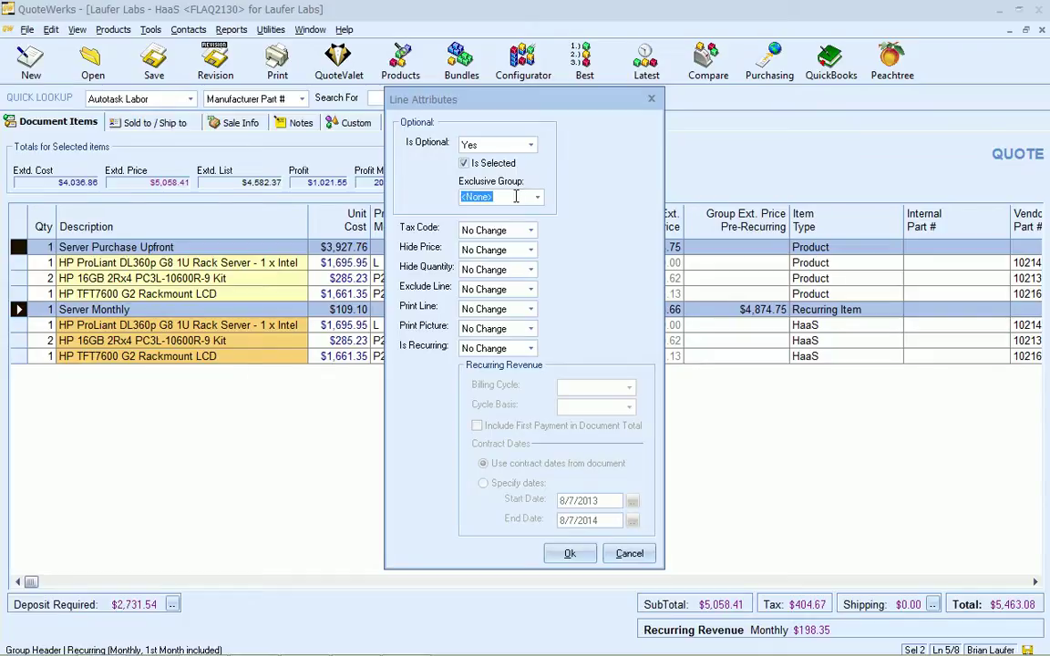
{"action": "type", "text": "Servers"}
{"action": "left_click", "coordinate": [570, 553]}
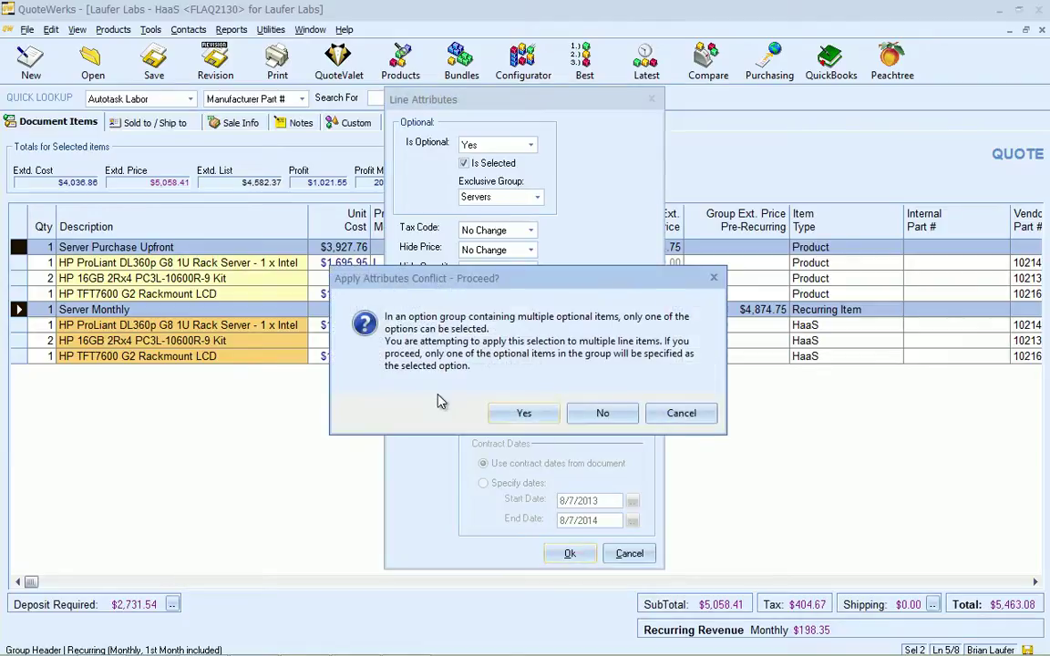
{"action": "left_click", "coordinate": [525, 414]}
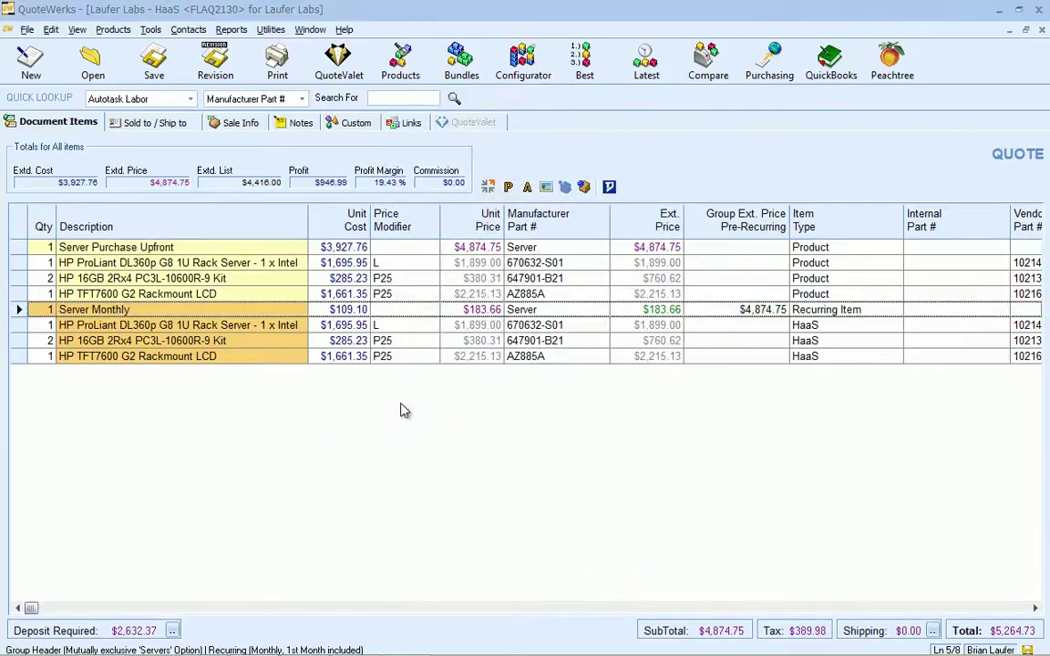
{"action": "left_click", "coordinate": [275, 357]}
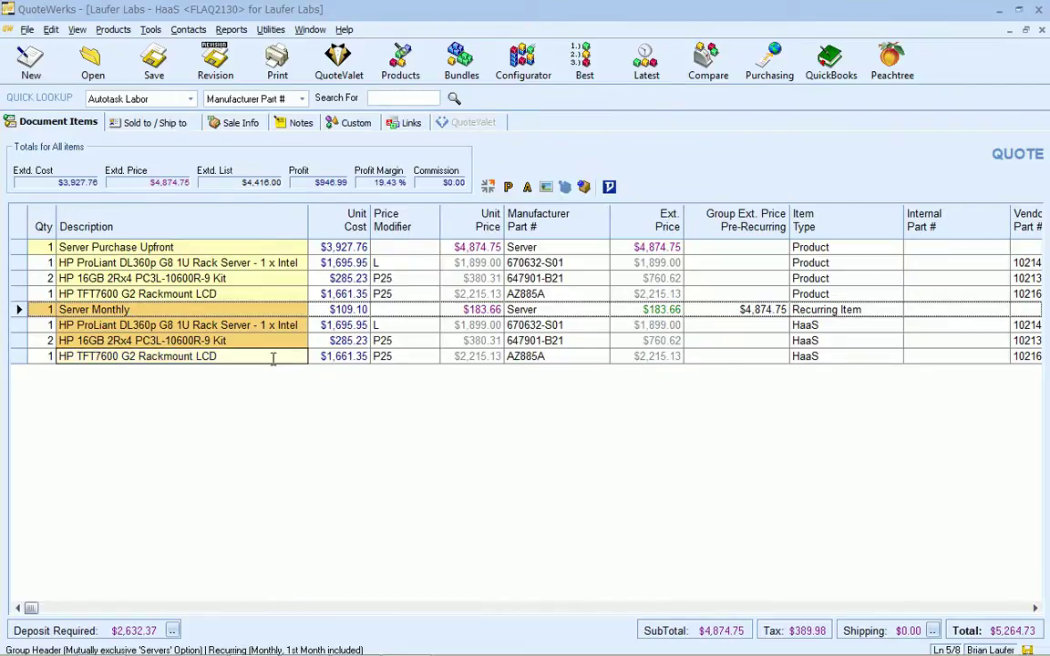
{"action": "left_click", "coordinate": [286, 436]}
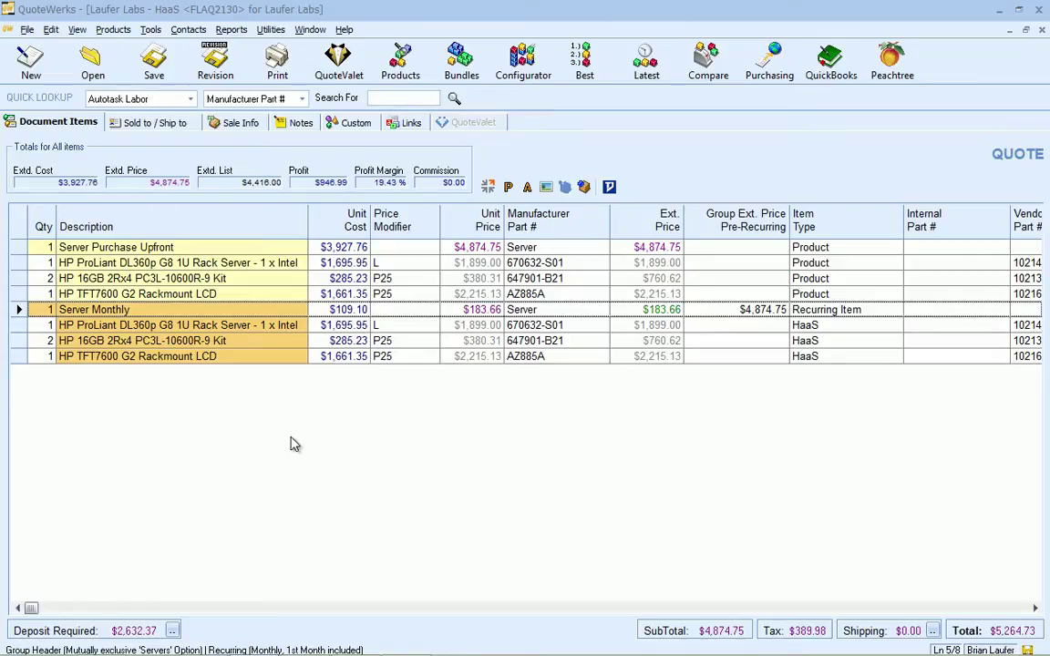
- Save the quote without any ConnectWise options and start its QuoteValet upload with the Quote - All Purpose layout, saving again when asked
{"action": "left_click", "coordinate": [155, 69]}
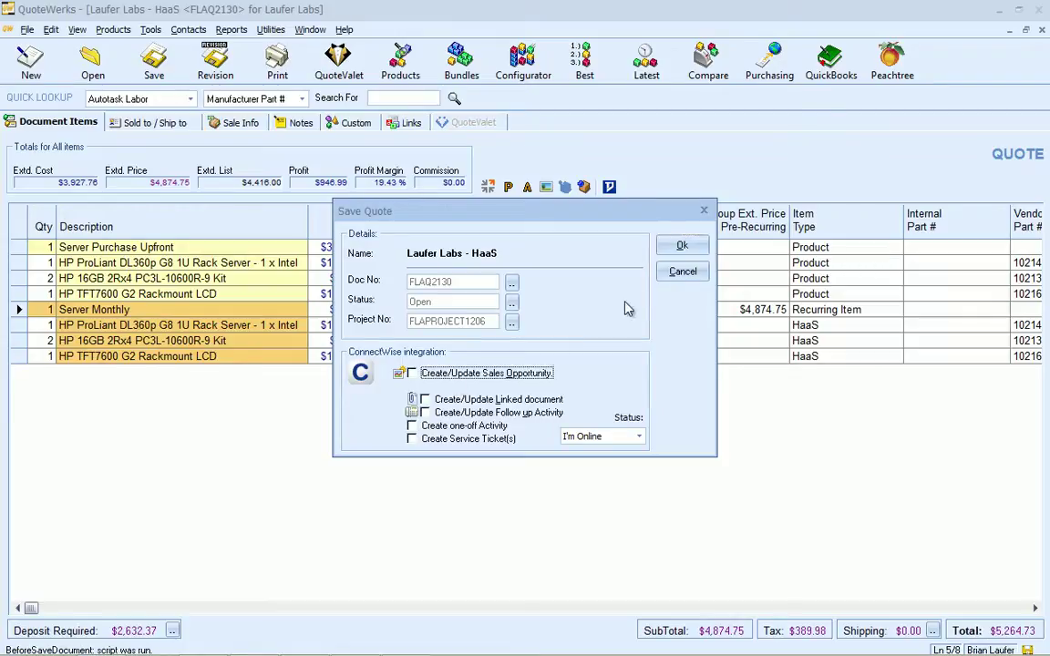
{"action": "left_click", "coordinate": [680, 246]}
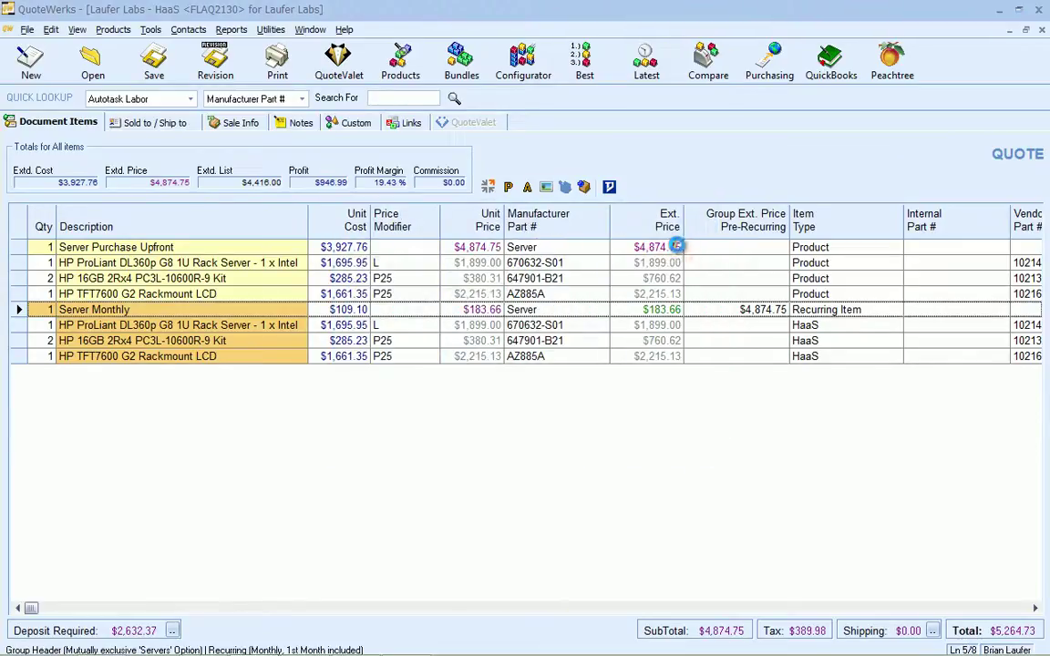
{"action": "left_click", "coordinate": [277, 72]}
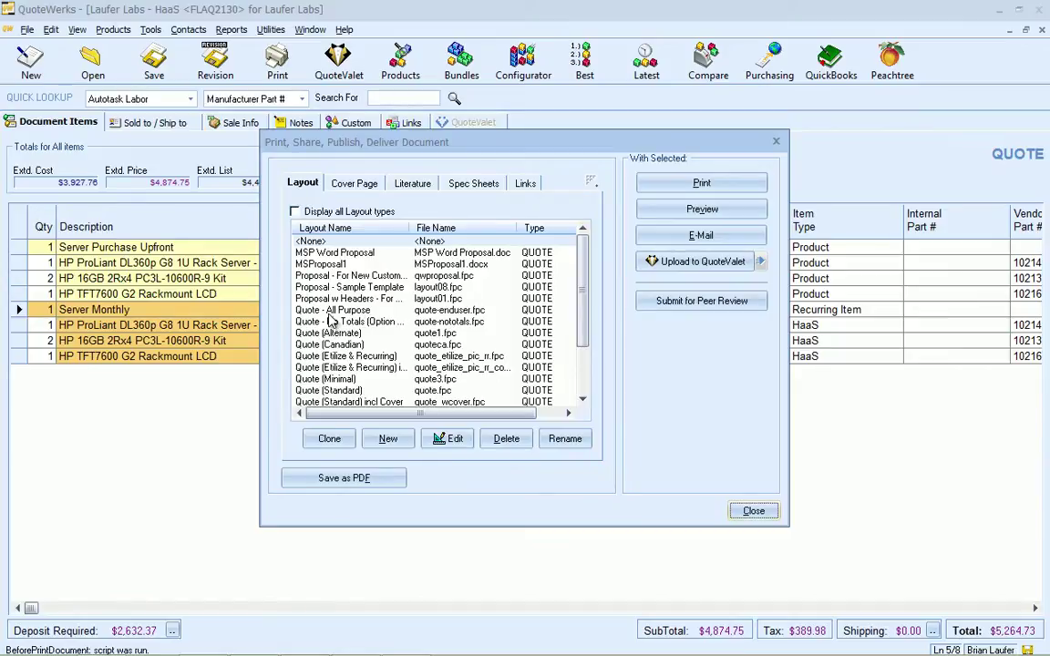
{"action": "left_click", "coordinate": [330, 314]}
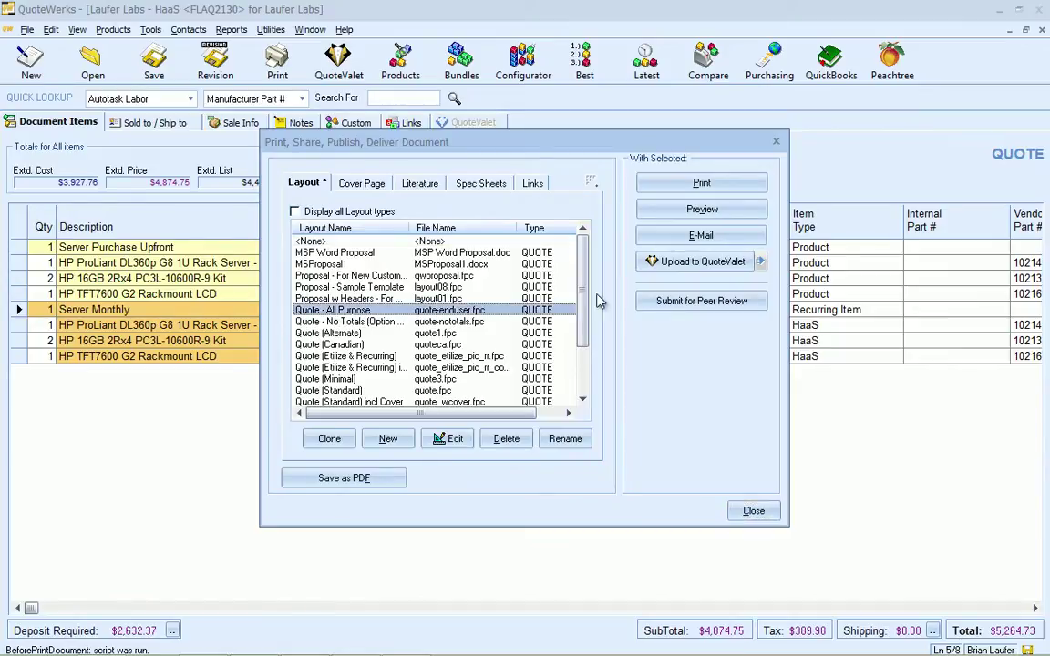
{"action": "left_click", "coordinate": [675, 261]}
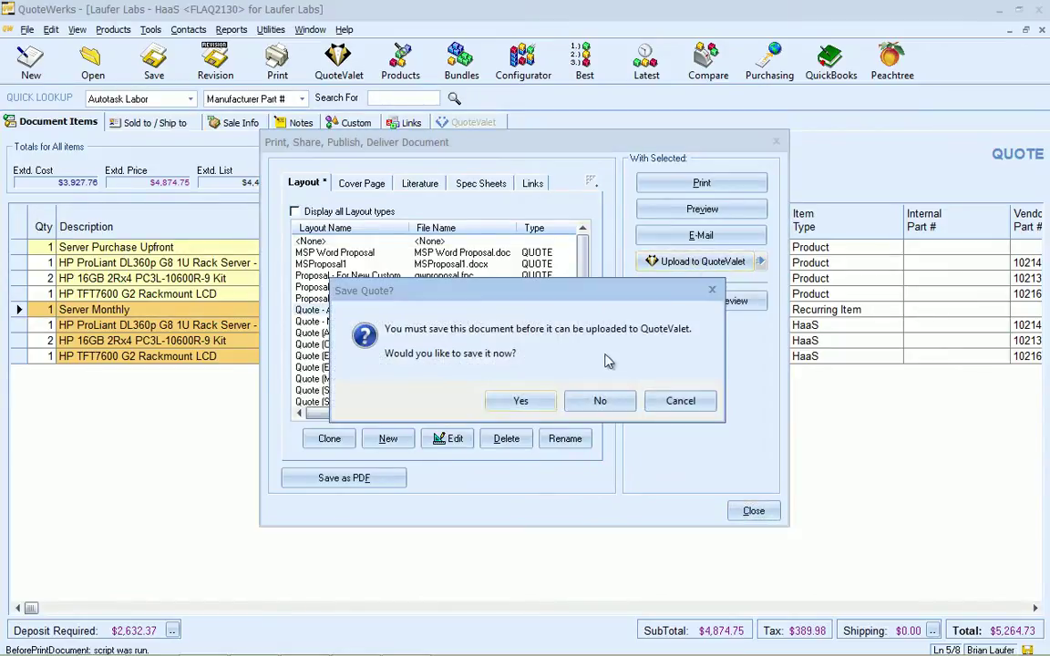
{"action": "left_click", "coordinate": [521, 401]}
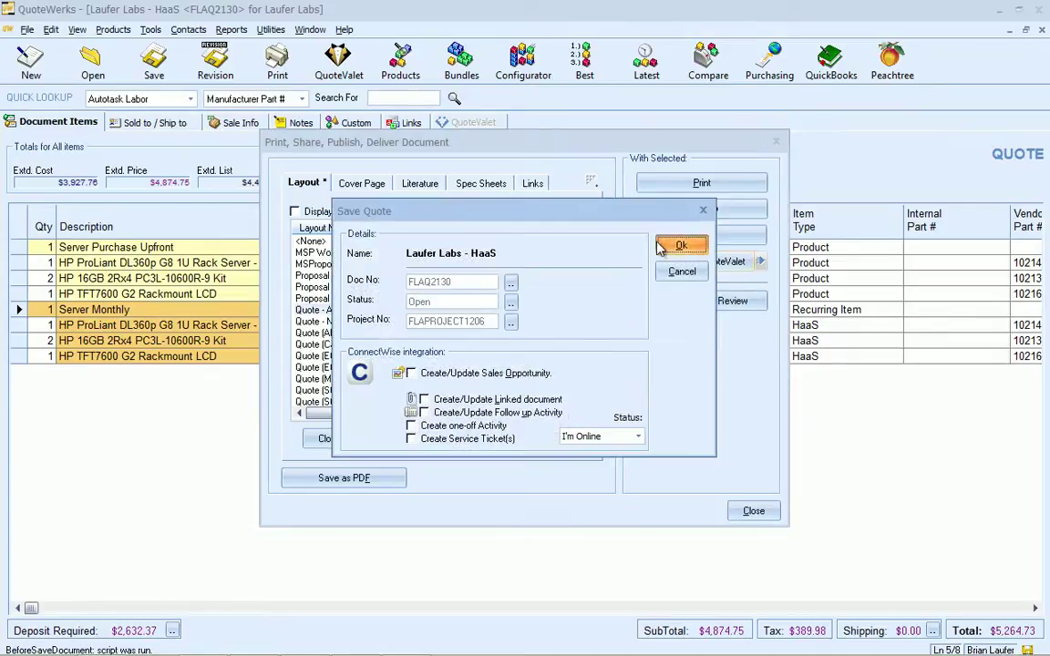
{"action": "left_click", "coordinate": [662, 246]}
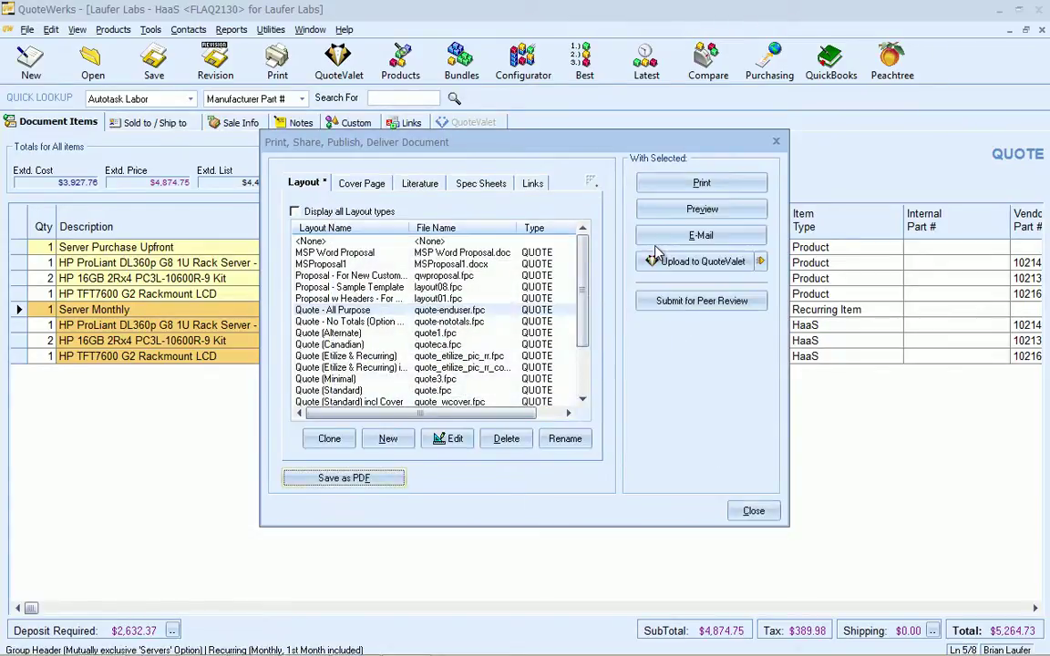
- Upload the quote to QuoteValet with the [S]Customer Written Signature template
{"action": "left_click", "coordinate": [569, 329]}
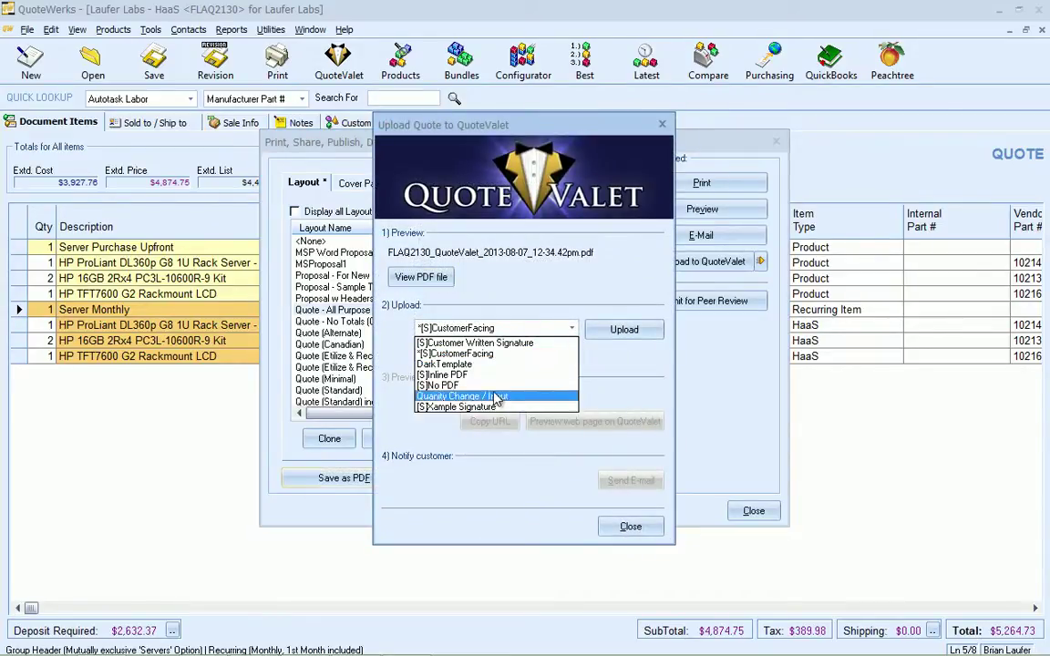
{"action": "left_click", "coordinate": [526, 351]}
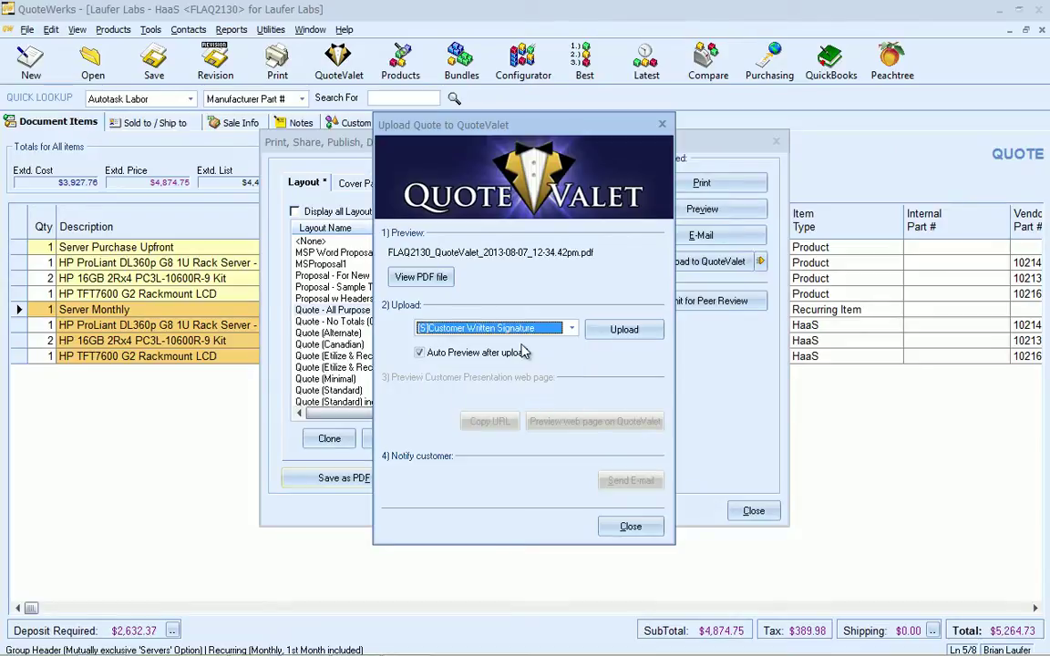
{"action": "left_click", "coordinate": [626, 330]}
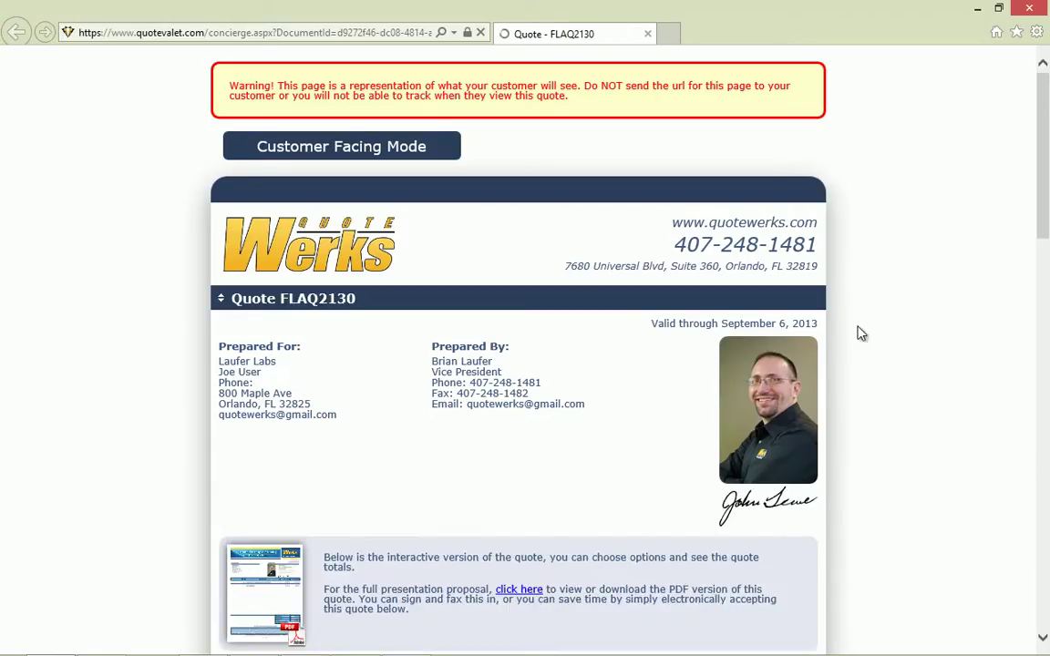
- Choose the Server Monthly option in the web quote's line item detail and update the totals
{"action": "scroll", "coordinate": [858, 332], "scroll_direction": "down", "scroll_amount": 5}
{"action": "scroll", "coordinate": [858, 333], "scroll_direction": "down", "scroll_amount": 1}
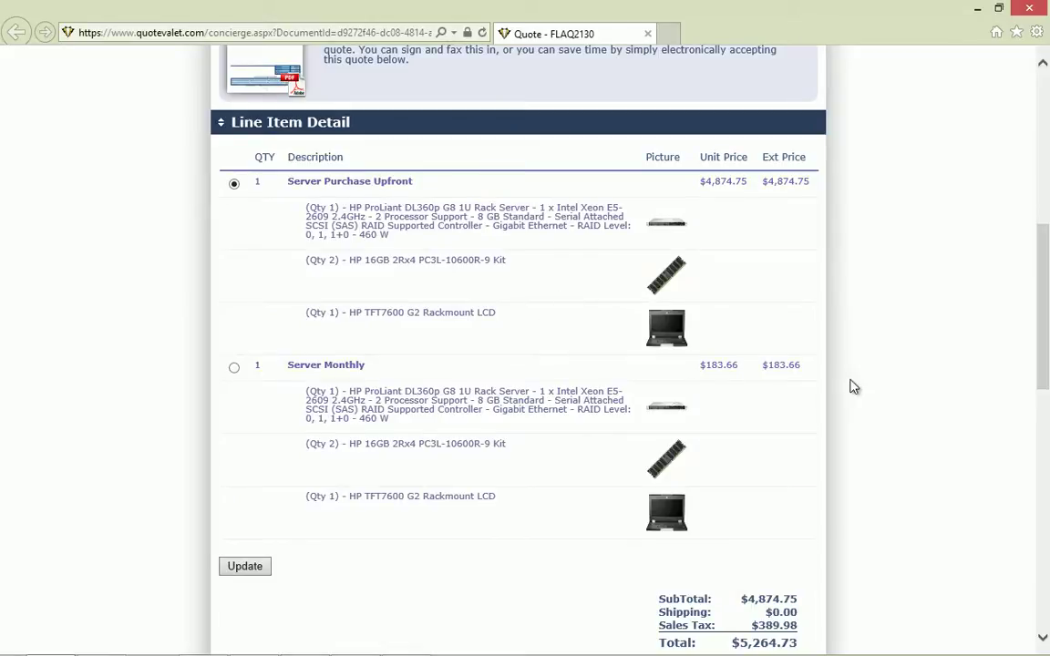
{"action": "scroll", "coordinate": [921, 385], "scroll_direction": "down", "scroll_amount": 1}
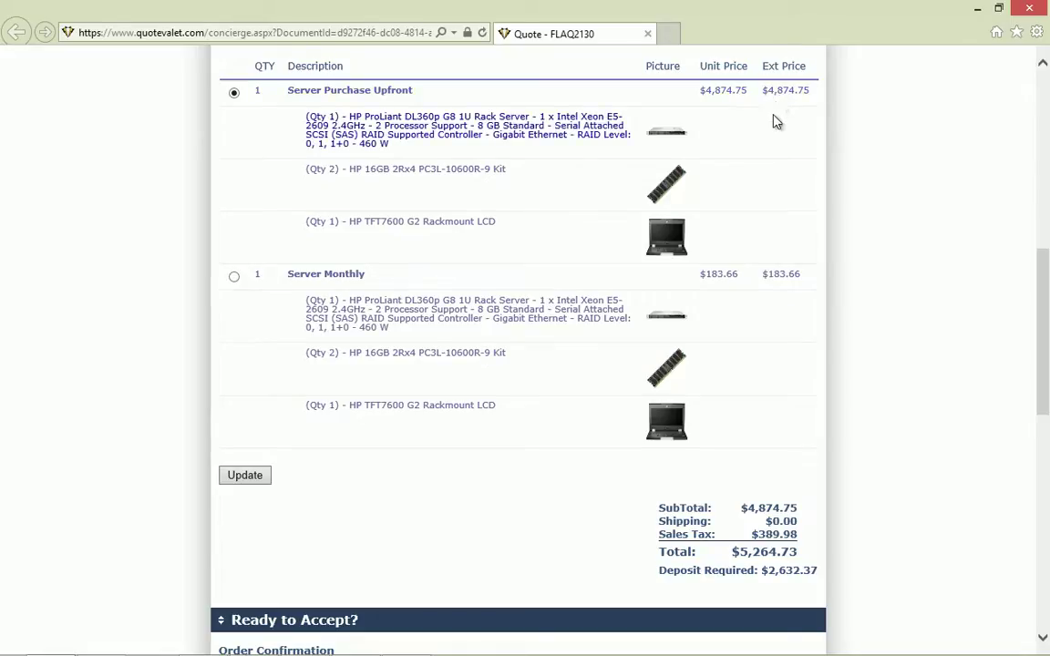
{"action": "scroll", "coordinate": [844, 259], "scroll_direction": "up", "scroll_amount": 1}
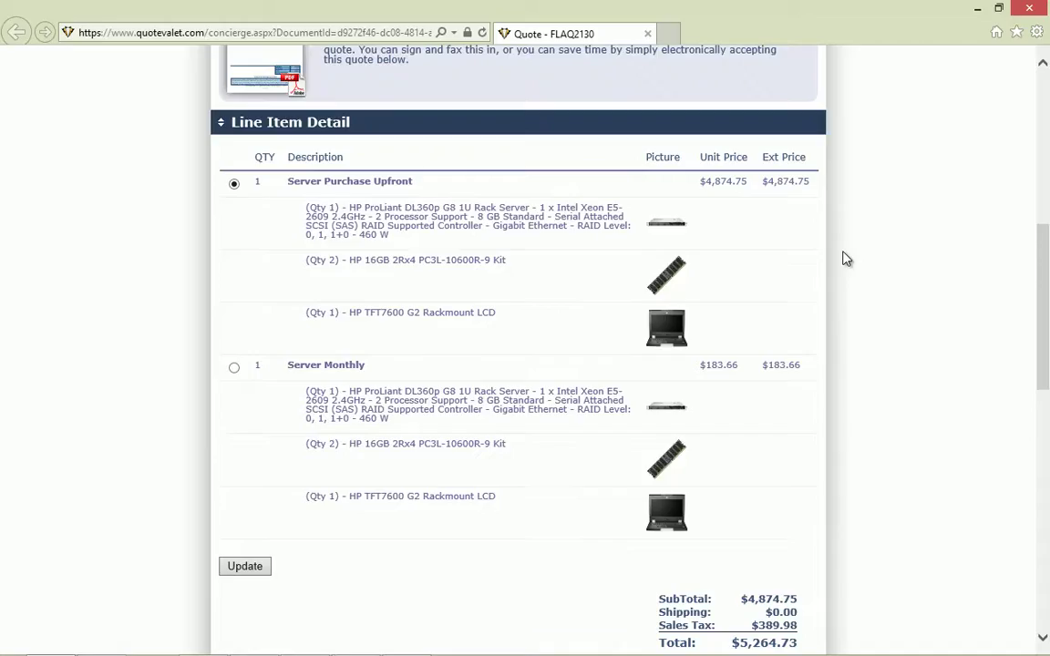
{"action": "scroll", "coordinate": [847, 259], "scroll_direction": "down", "scroll_amount": 1}
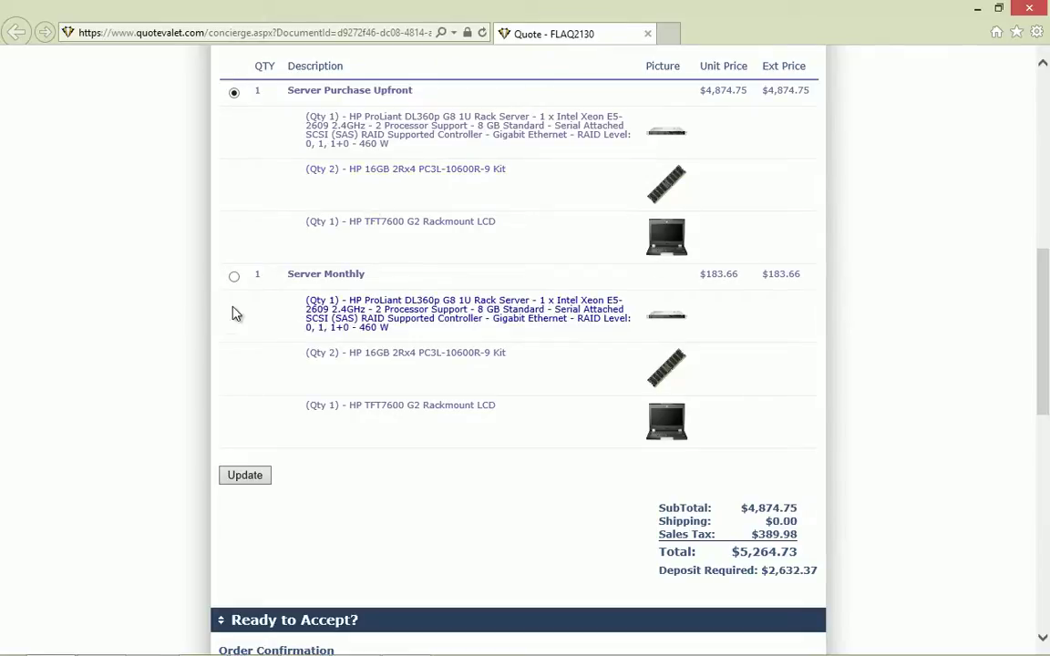
{"action": "left_click", "coordinate": [234, 278]}
{"action": "left_click", "coordinate": [238, 475]}
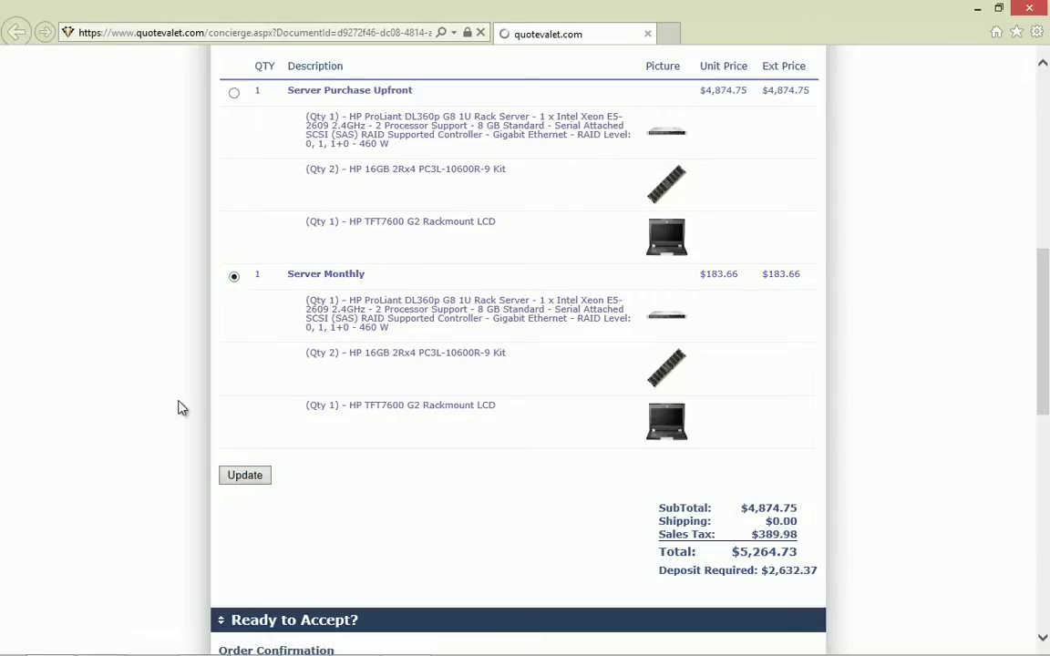
- Agree to the terms and conditions in the order confirmation and fill in the customer's printed name
{"action": "scroll", "coordinate": [164, 396], "scroll_direction": "down", "scroll_amount": 1}
{"action": "scroll", "coordinate": [191, 381], "scroll_direction": "down", "scroll_amount": 3}
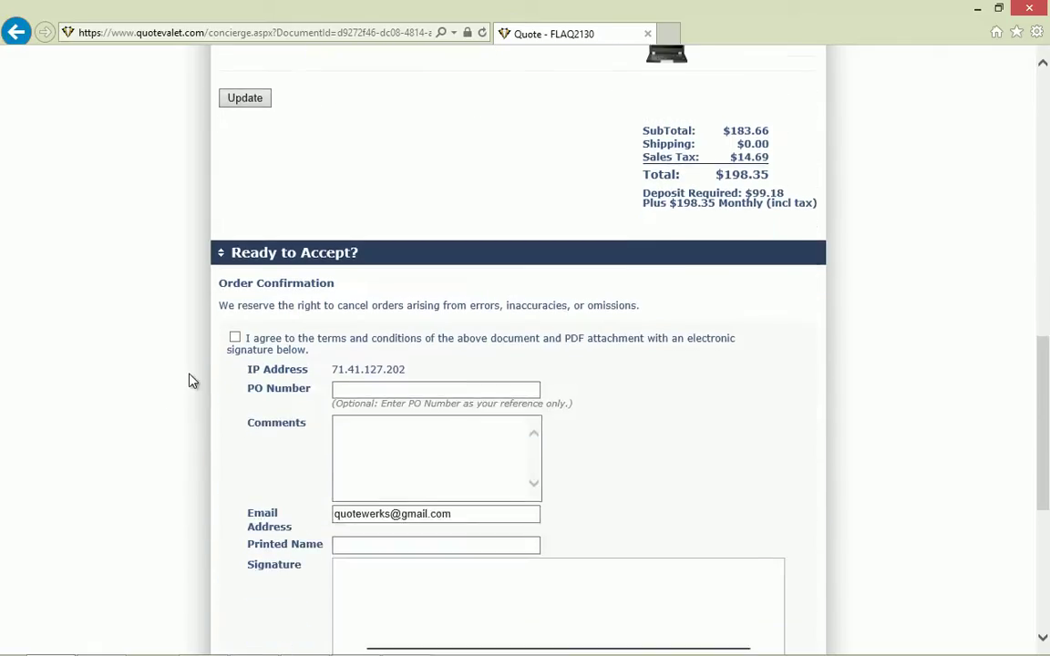
{"action": "left_click", "coordinate": [234, 337]}
{"action": "left_click", "coordinate": [441, 542]}
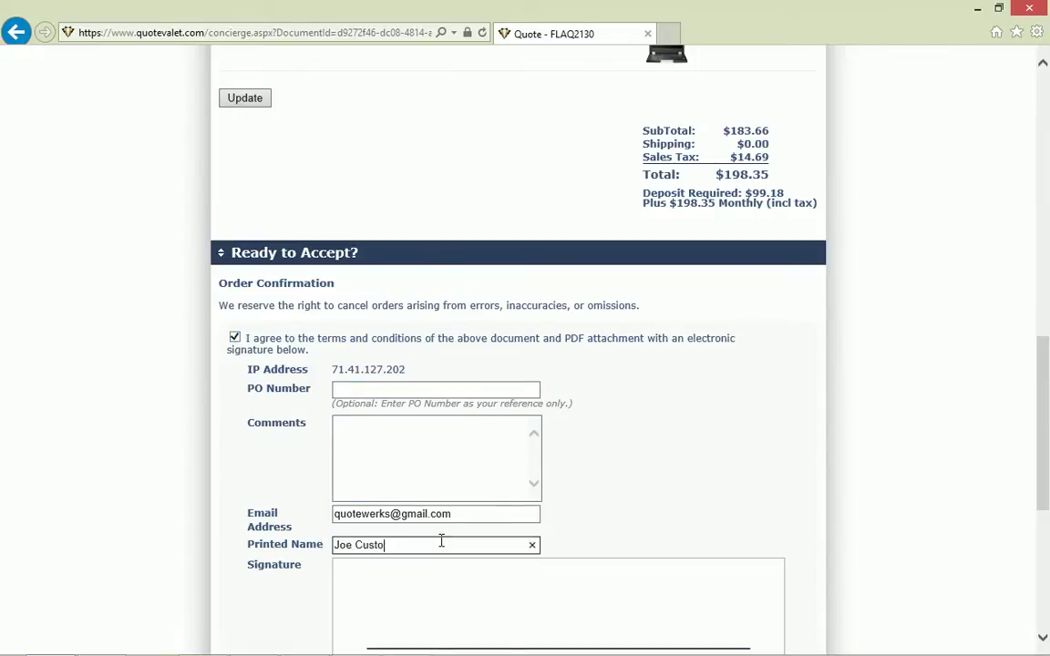
{"action": "scroll", "coordinate": [621, 548], "scroll_direction": "up", "scroll_amount": 1}
{"action": "scroll", "coordinate": [624, 539], "scroll_direction": "down", "scroll_amount": 3}
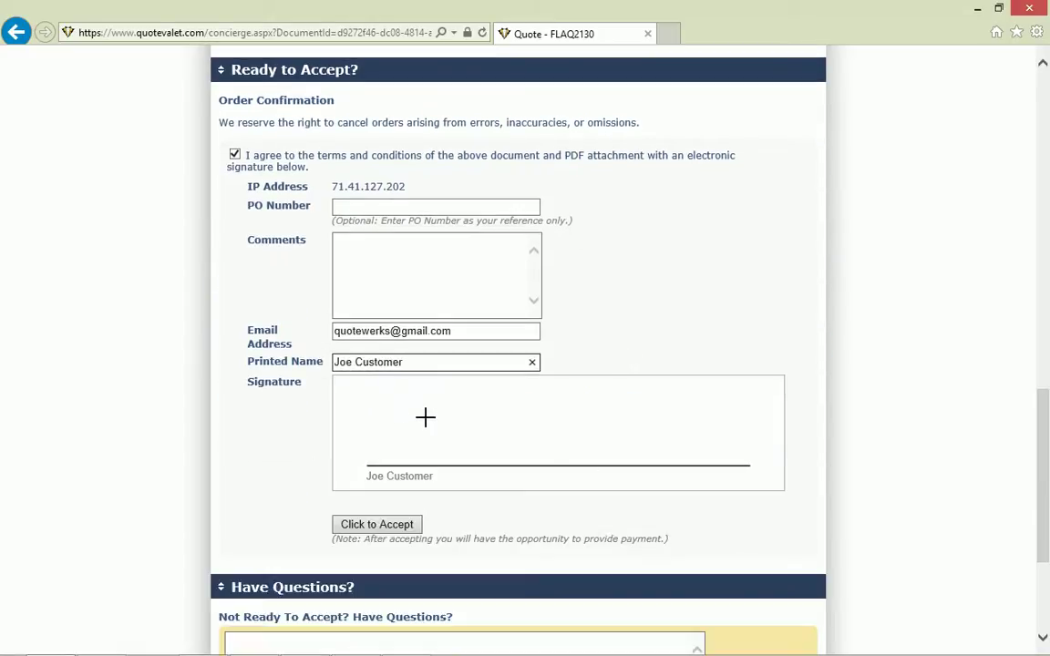
- Draw the customer's handwritten signature in the signature field and accept the quote
{"action": "mouse_move", "coordinate": [399, 401]}
{"action": "left_mouse_down"}
{"action": "mouse_move", "coordinate": [375, 465]}
{"action": "mouse_move", "coordinate": [358, 446]}
{"action": "left_mouse_up"}
{"action": "mouse_move", "coordinate": [370, 398]}
{"action": "left_mouse_down"}
{"action": "mouse_move", "coordinate": [490, 402]}
{"action": "mouse_move", "coordinate": [490, 429]}
{"action": "mouse_move", "coordinate": [550, 468]}
{"action": "left_mouse_up"}
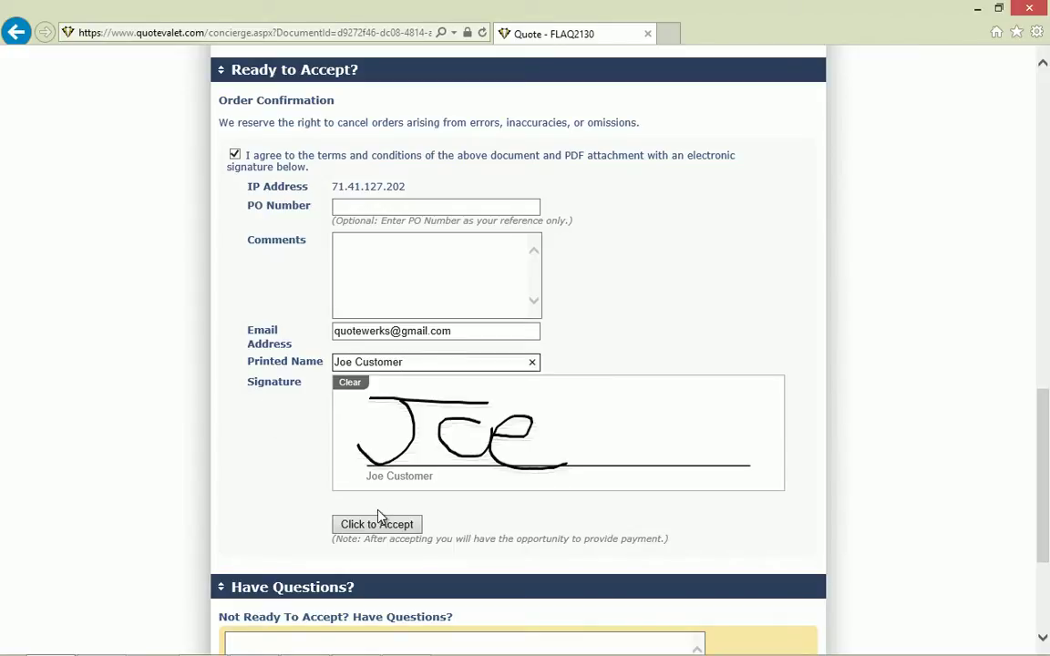
{"action": "left_click", "coordinate": [401, 534]}
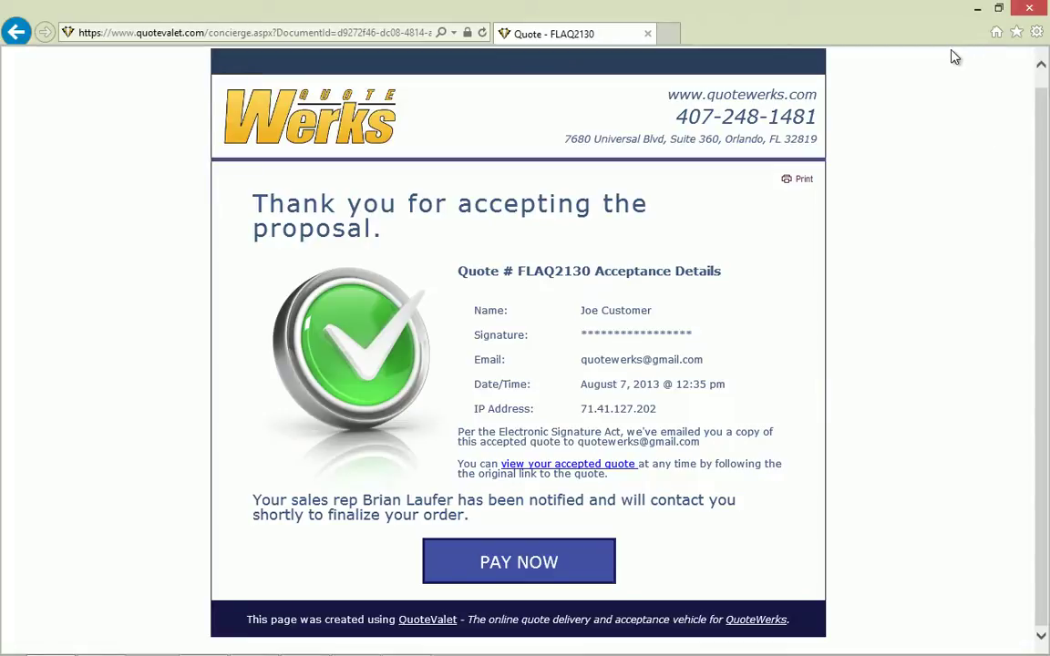
- Switch back to QuoteWerks and close the QuoteValet upload and document delivery dialogs
{"action": "left_click", "coordinate": [976, 9]}
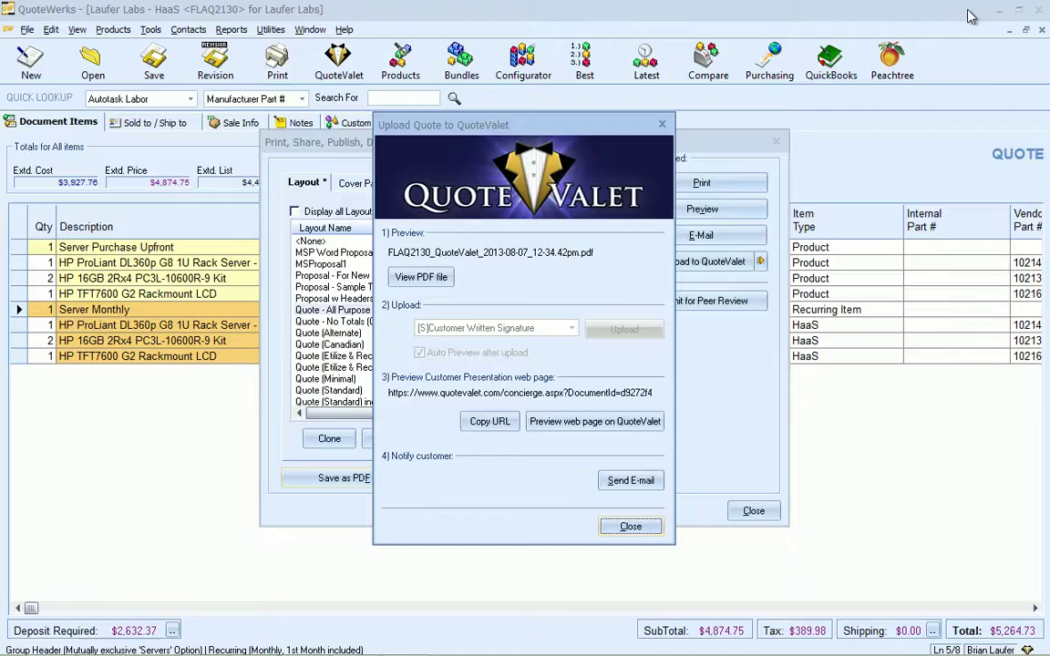
{"action": "left_click", "coordinate": [628, 525]}
{"action": "left_click", "coordinate": [740, 516]}
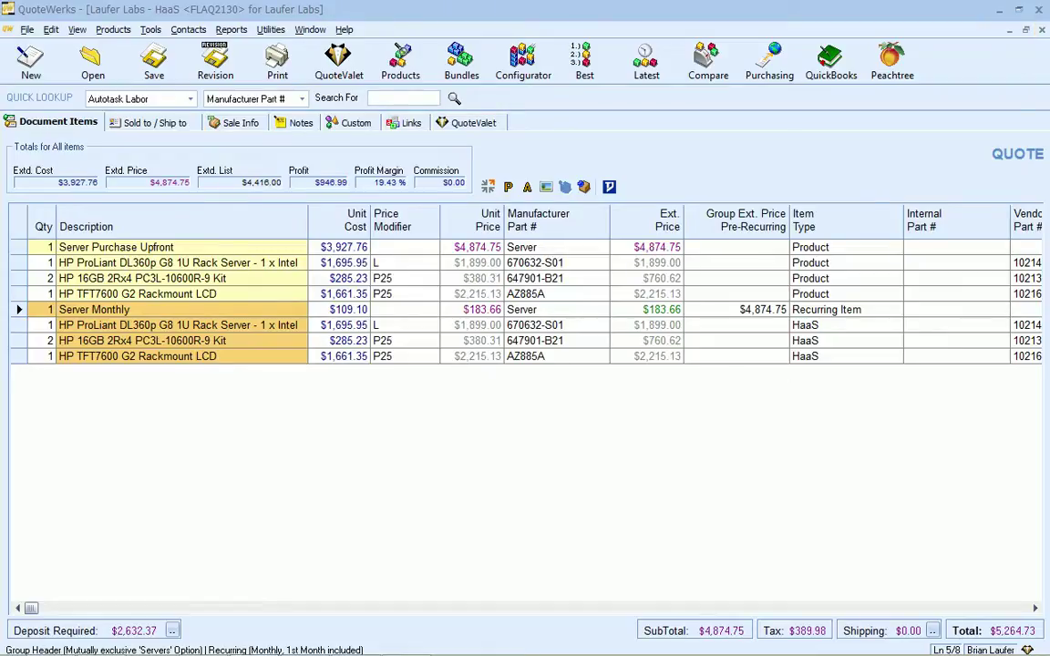
- Close the quote and reopen Laufer Labs - HaaS from the recent documents to load the customer's selections
{"action": "left_click", "coordinate": [1042, 29]}
{"action": "left_click", "coordinate": [9, 30]}
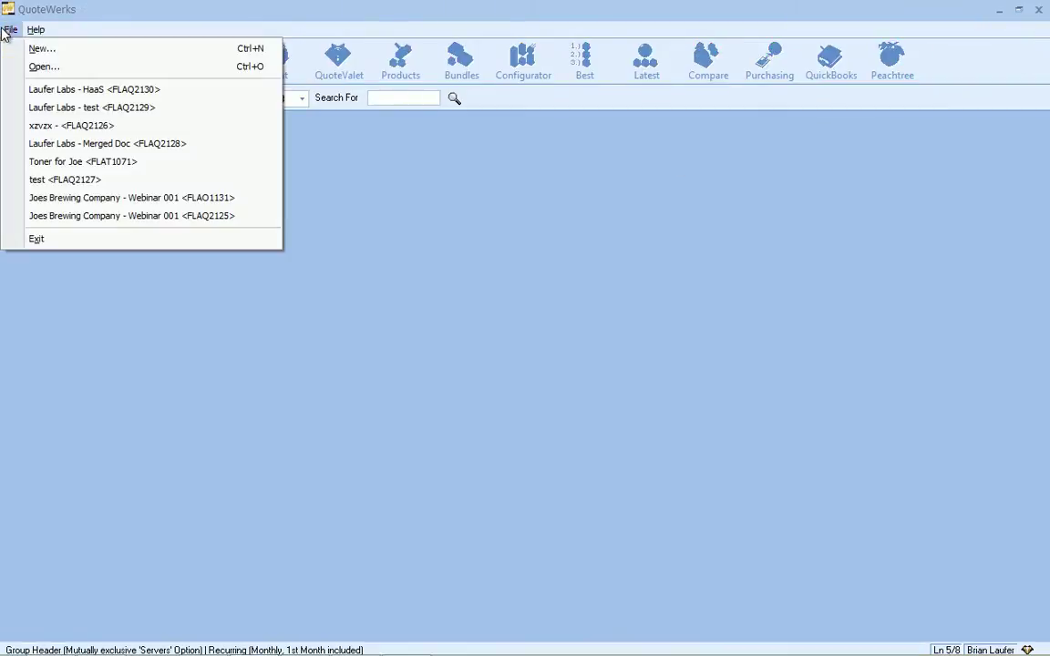
{"action": "left_click", "coordinate": [73, 89]}
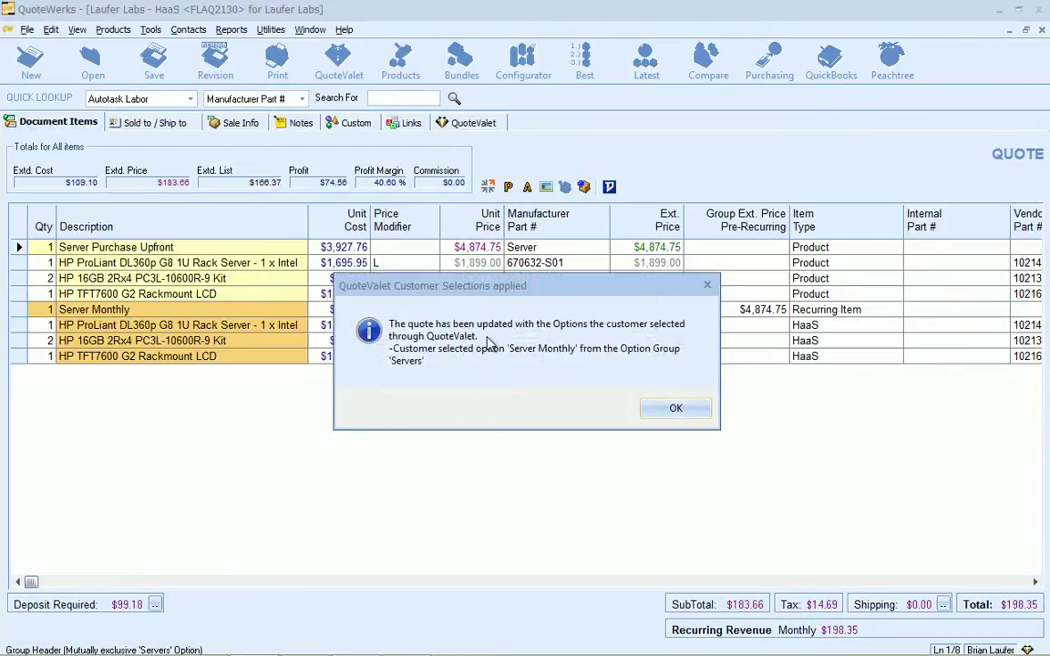
- Convert the accepted quote to an order without its non-selected optional items, and save the update to the existing ConnectWise opportunity
{"action": "left_click", "coordinate": [672, 409]}
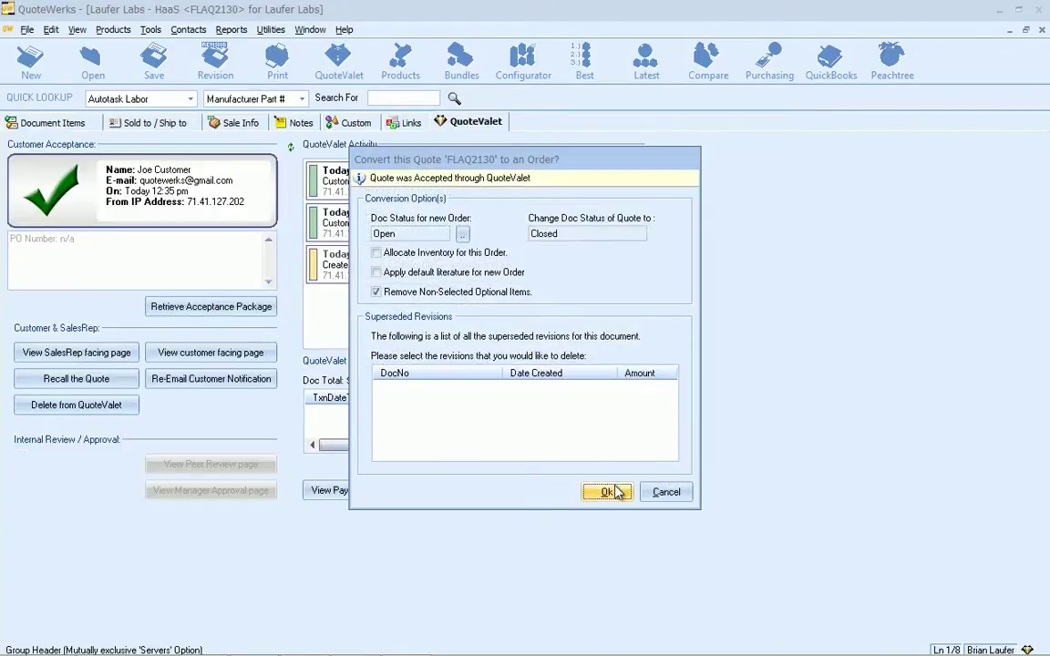
{"action": "left_click", "coordinate": [608, 492]}
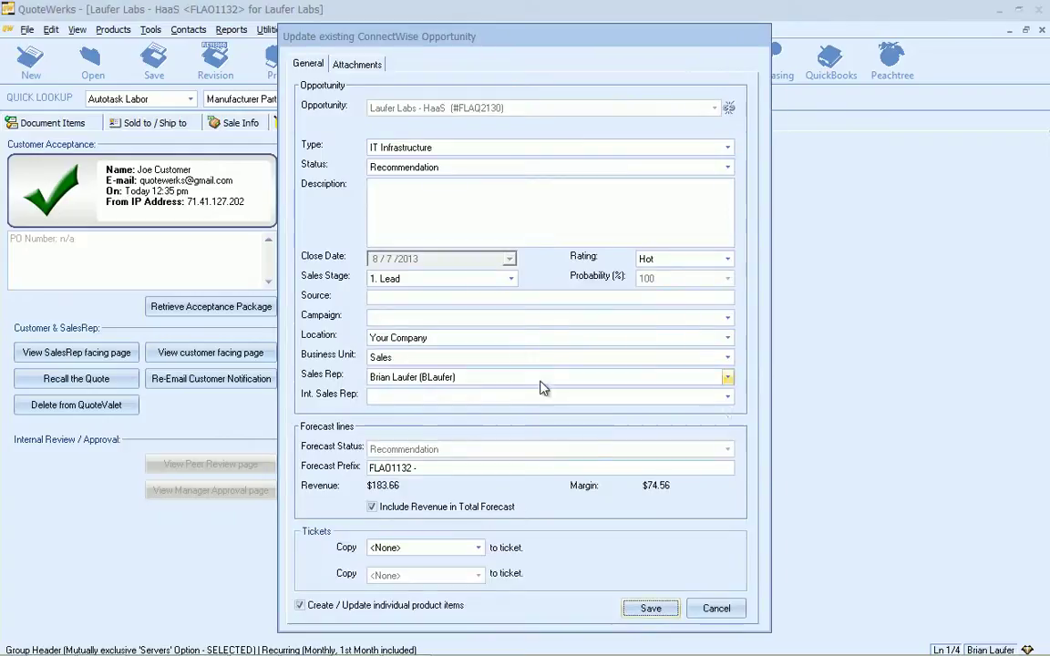
{"action": "left_click", "coordinate": [652, 609]}
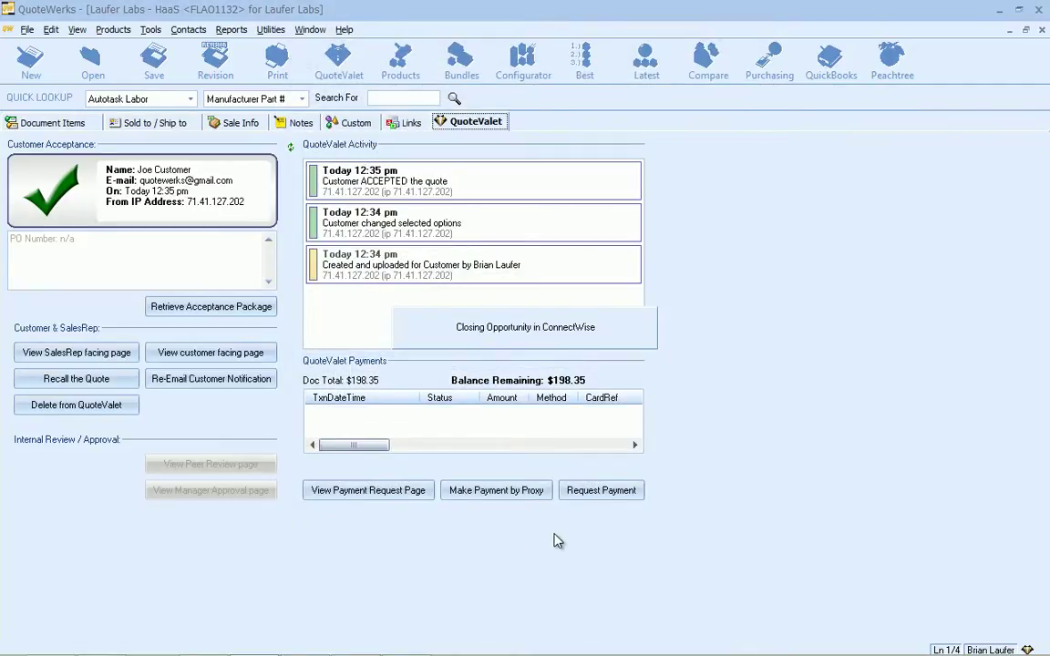
{"action": "left_click", "coordinate": [40, 119]}
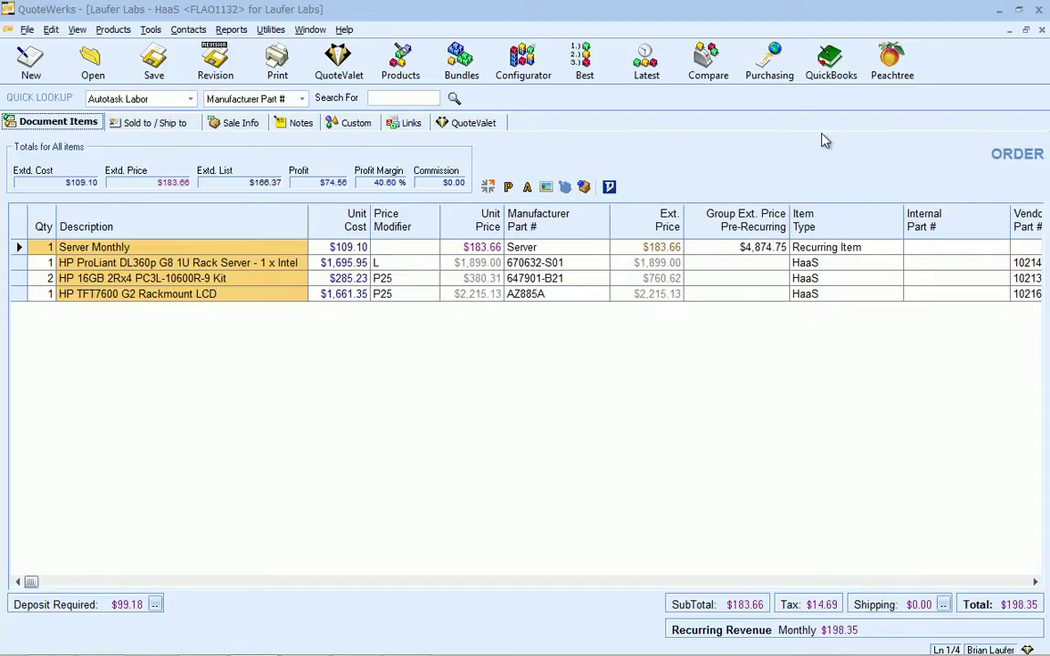
- Open Purchasing for the current order, allowing open documents to close, and select all three Tech Data items for purchase
{"action": "left_click", "coordinate": [767, 76]}
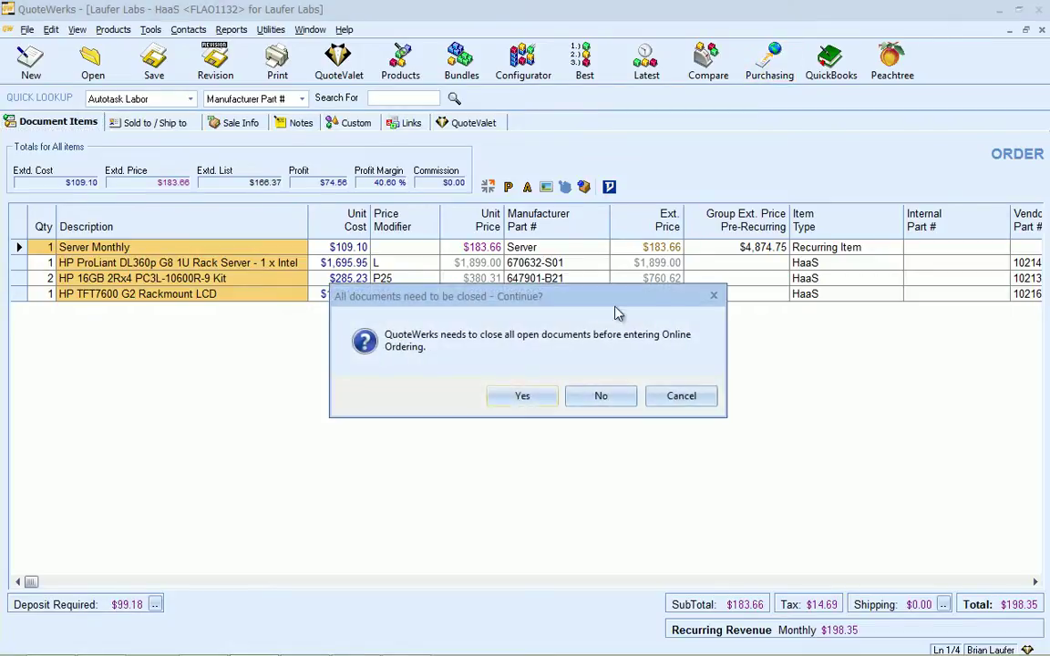
{"action": "left_click", "coordinate": [522, 396]}
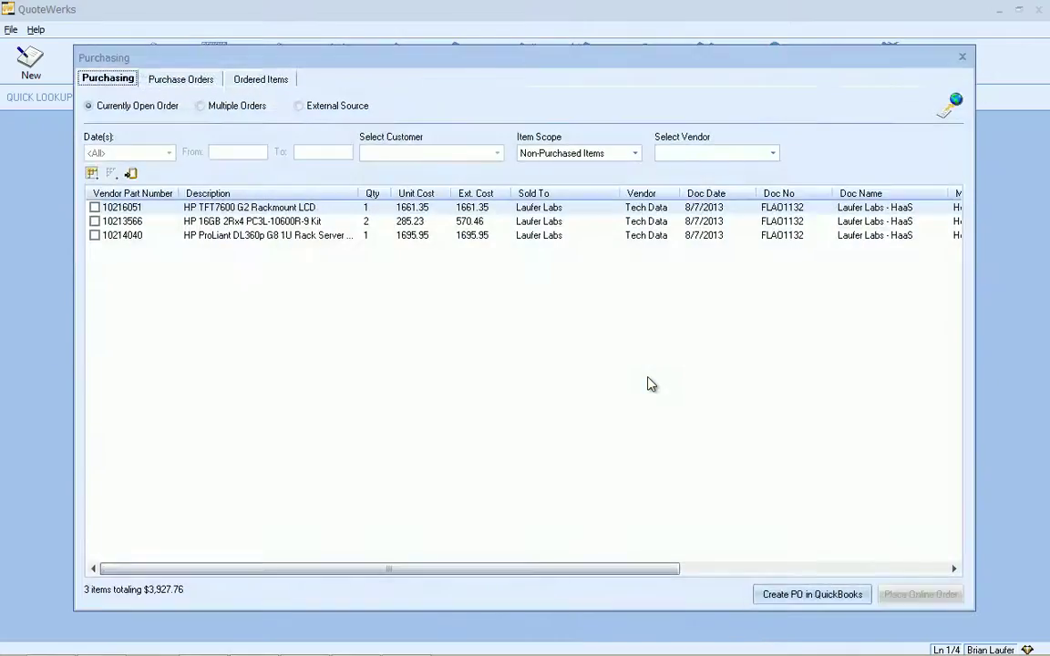
{"action": "left_click", "coordinate": [697, 153]}
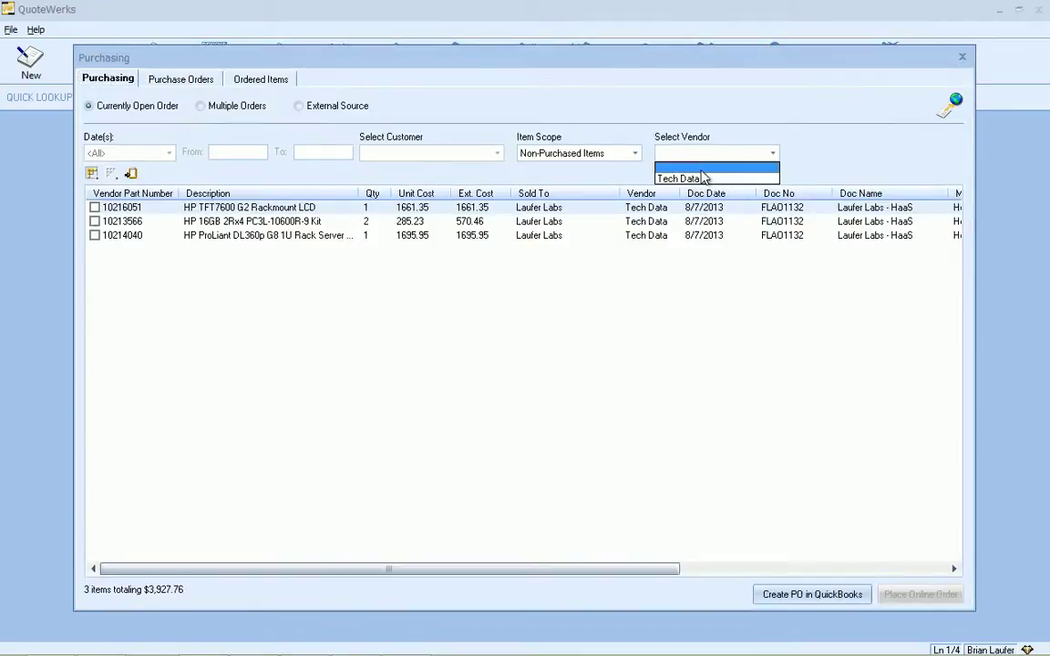
{"action": "left_click", "coordinate": [698, 180]}
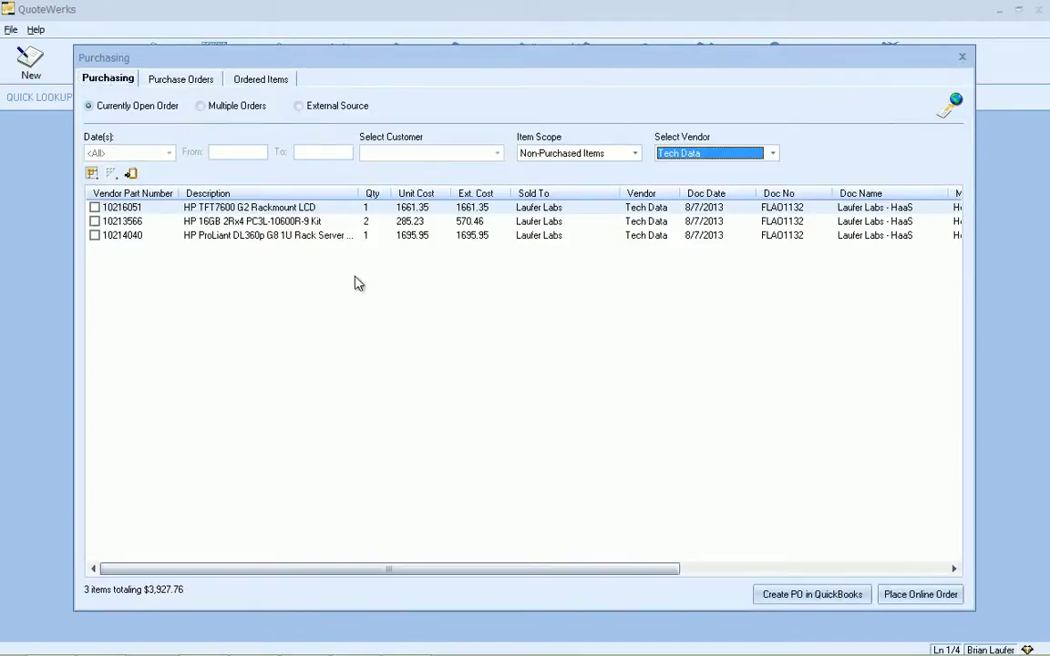
{"action": "left_click", "coordinate": [94, 207]}
{"action": "left_click", "coordinate": [94, 222]}
{"action": "left_click", "coordinate": [94, 236]}
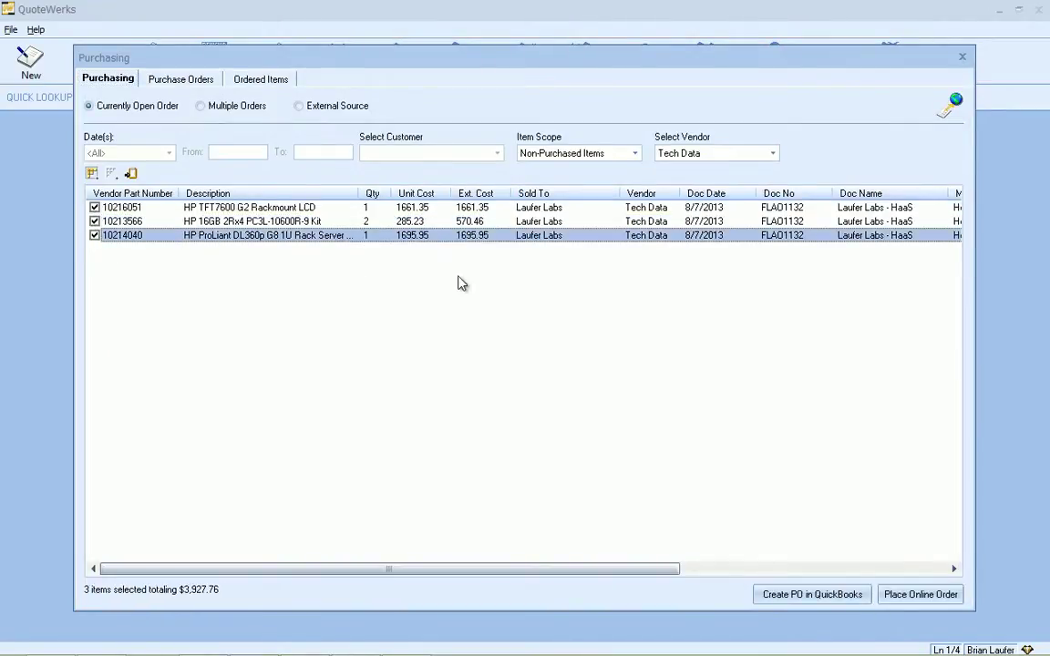
- Look at the Tech Data online order form for the selected items and cancel it without submitting
{"action": "left_click", "coordinate": [923, 595]}
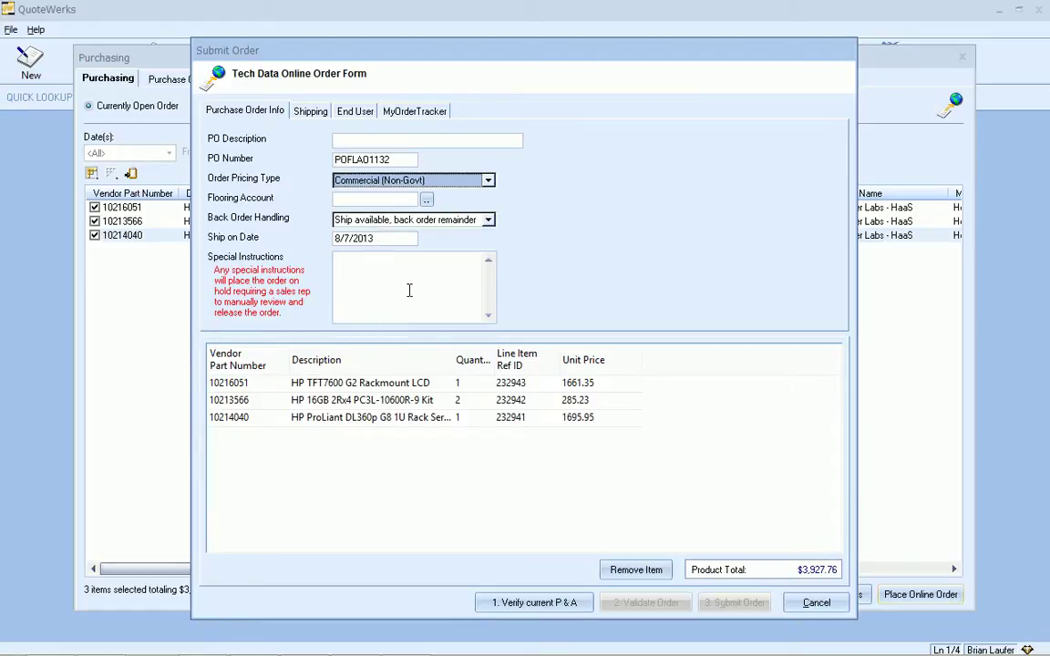
{"action": "left_click", "coordinate": [817, 603]}
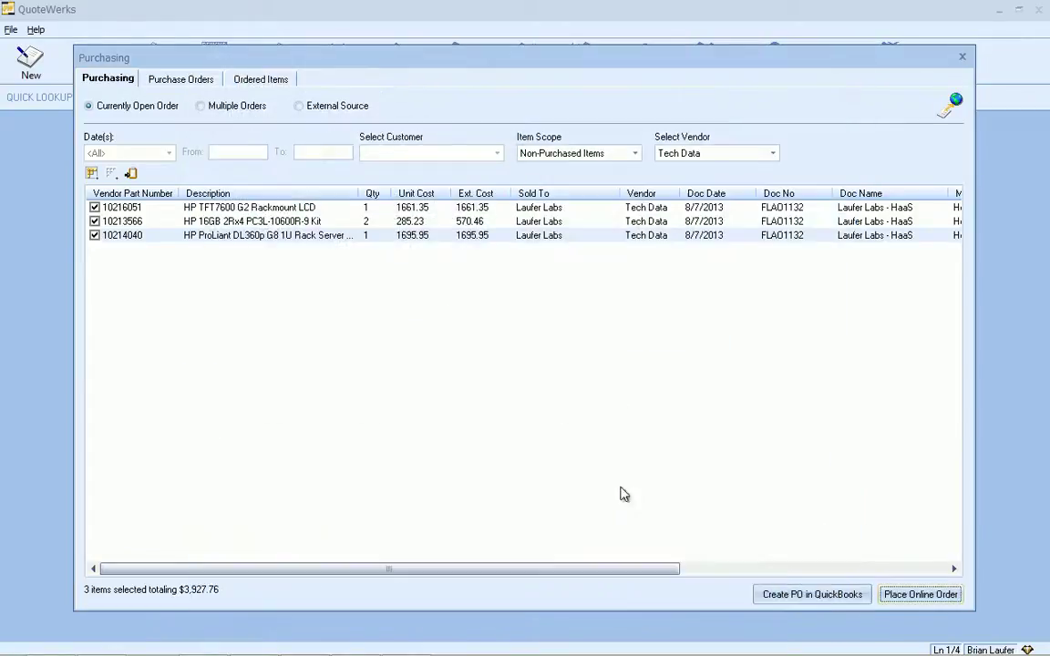
- Start a QuickBooks purchase order and create the HP TFT7600 G2 Rackmount LCD as an Inventory Part with the Sales - Hardware income account
{"action": "left_click", "coordinate": [795, 597]}
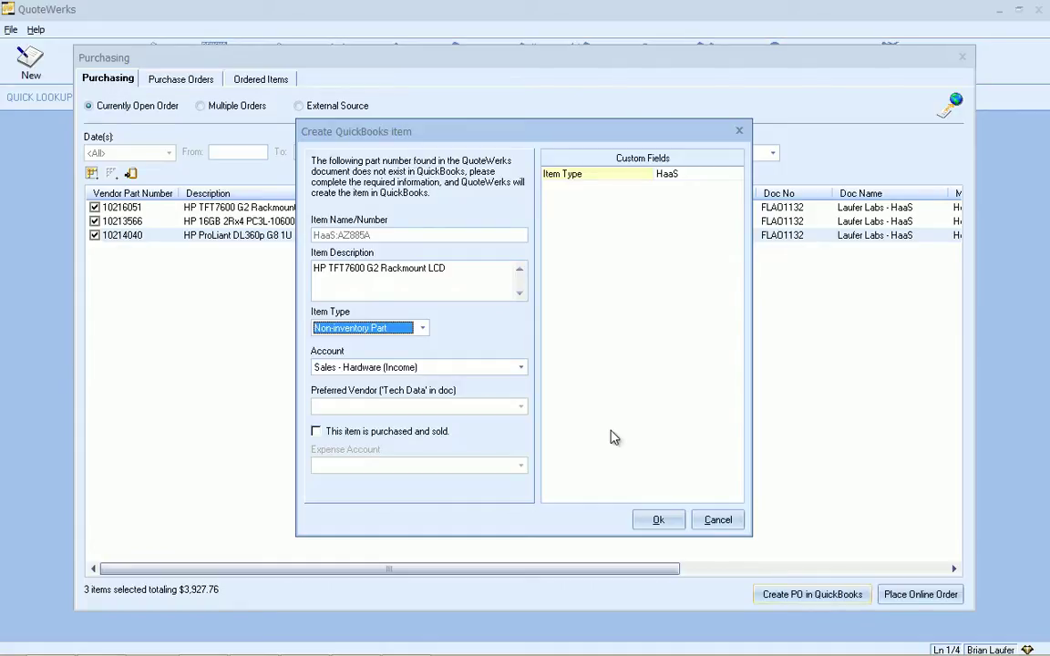
{"action": "left_click", "coordinate": [415, 328]}
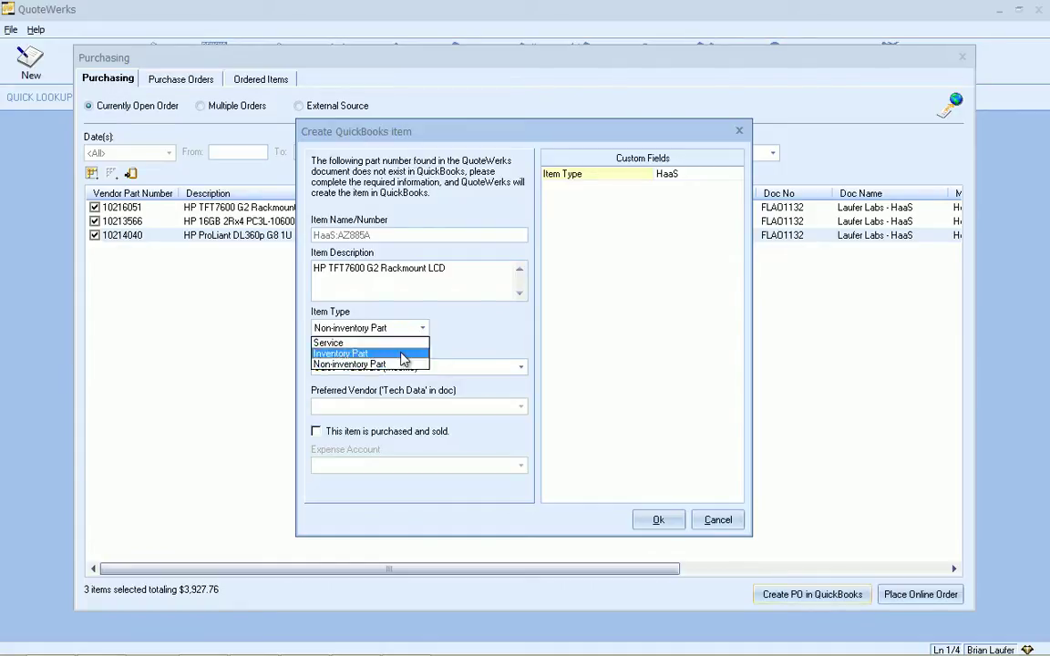
{"action": "left_click", "coordinate": [403, 353]}
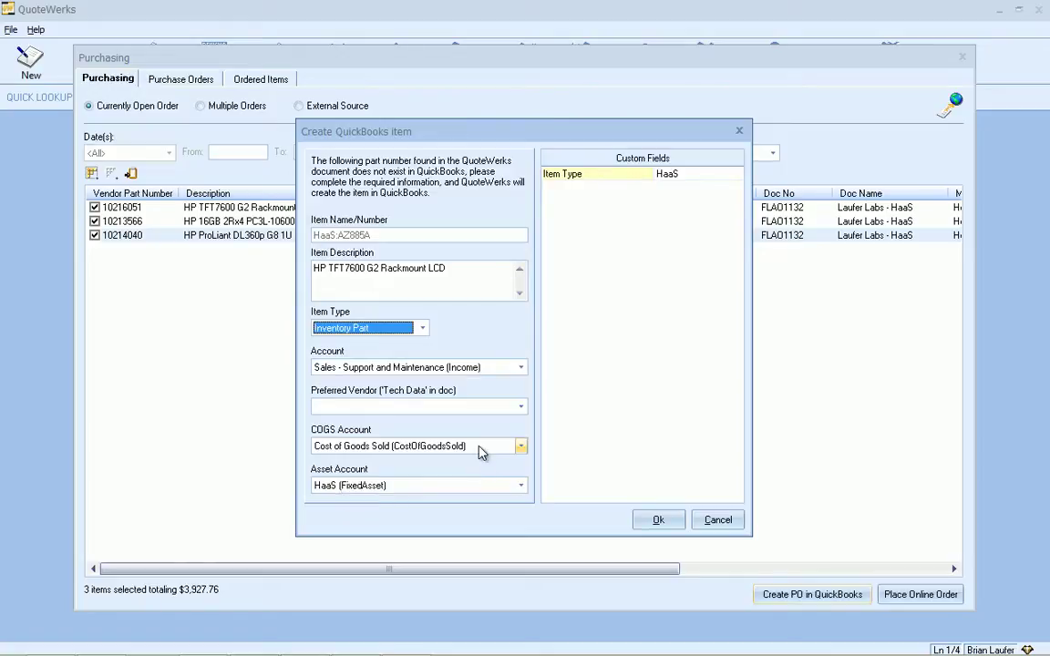
{"action": "left_click", "coordinate": [492, 369]}
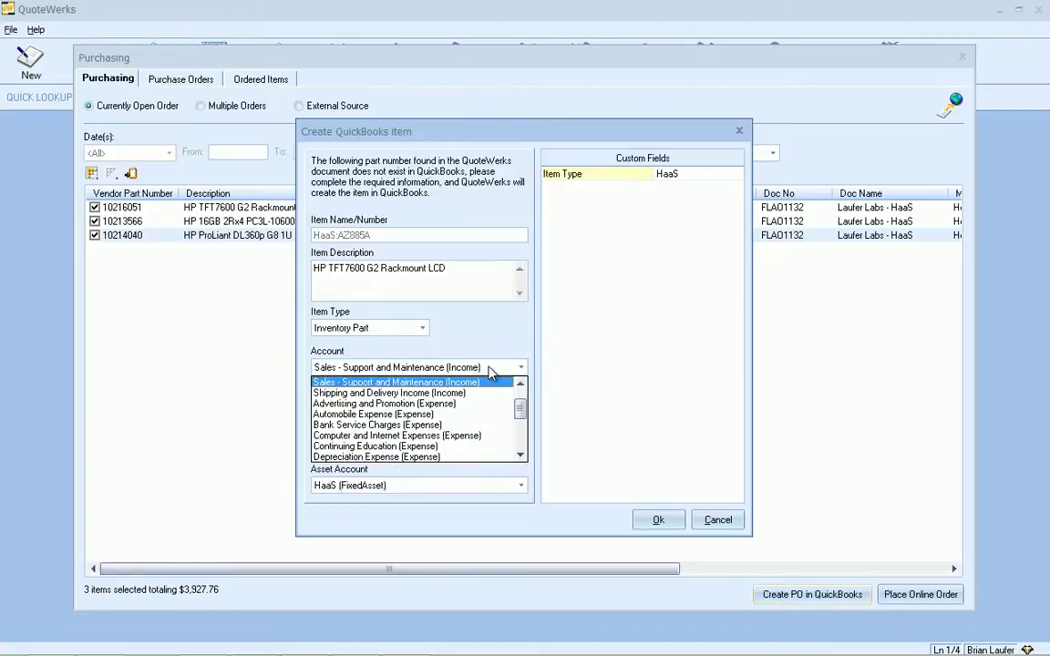
{"action": "left_click", "coordinate": [520, 385]}
{"action": "left_click", "coordinate": [520, 384]}
{"action": "left_click", "coordinate": [521, 385]}
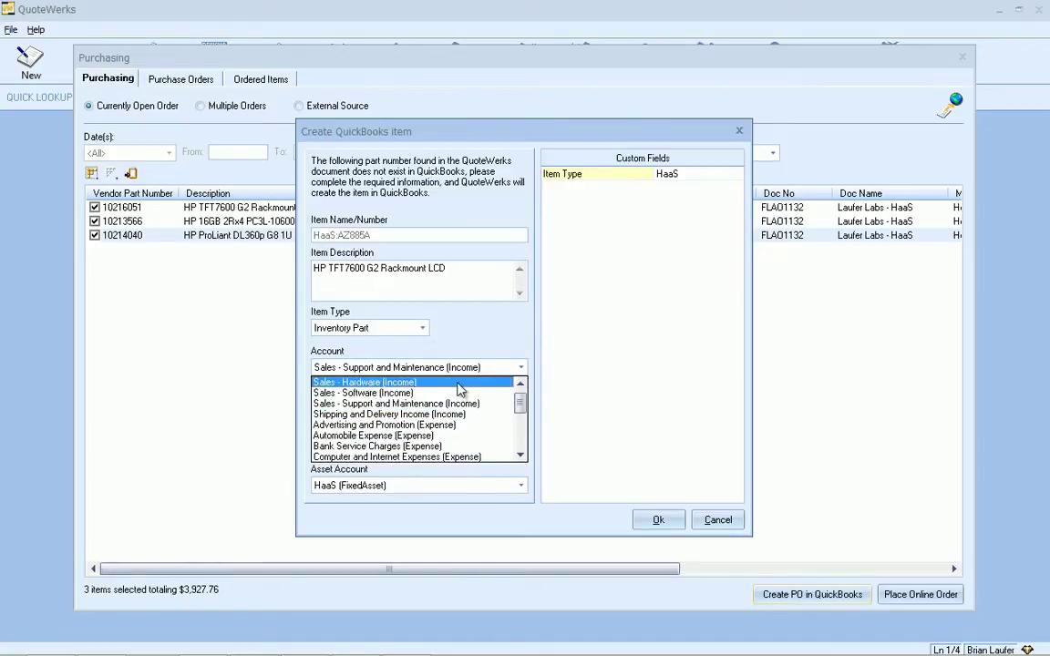
{"action": "left_click", "coordinate": [410, 380]}
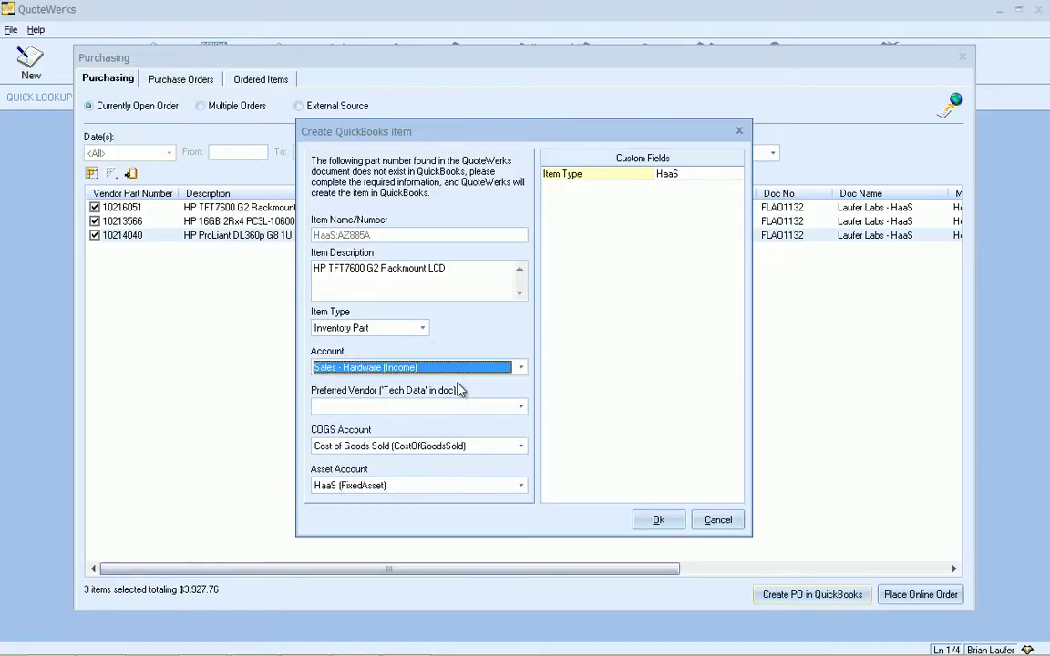
{"action": "left_click", "coordinate": [660, 520]}
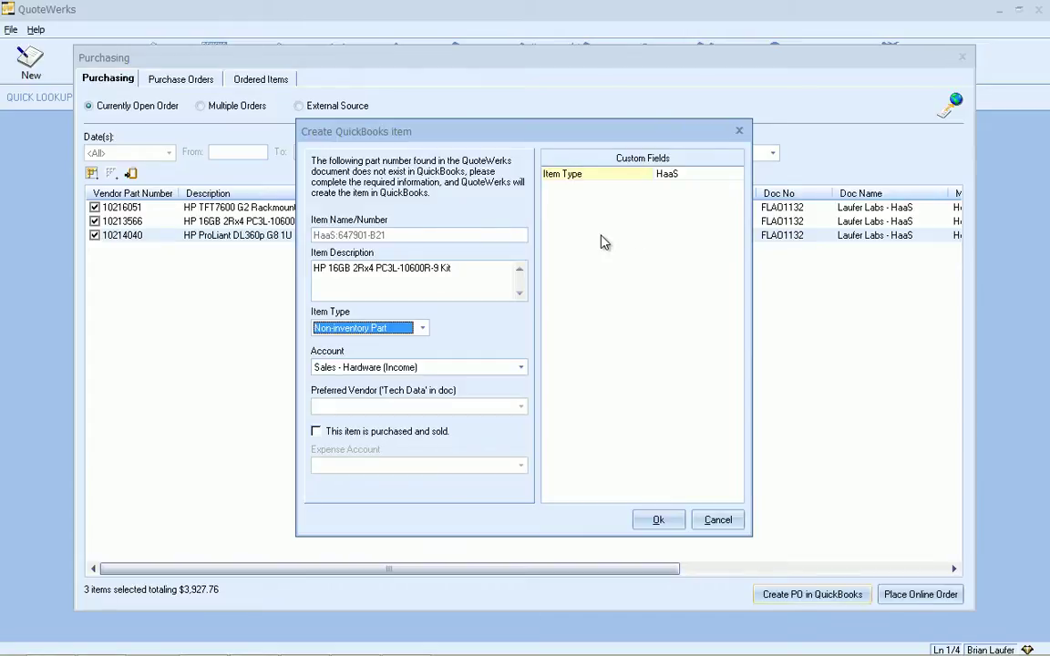
- Create the HP 16GB 2Rx4 PC3L-10600R-9 Kit and the HP ProLiant DL360p G8 server in QuickBooks as Inventory Part items
{"action": "left_click", "coordinate": [383, 329]}
{"action": "left_click", "coordinate": [369, 353]}
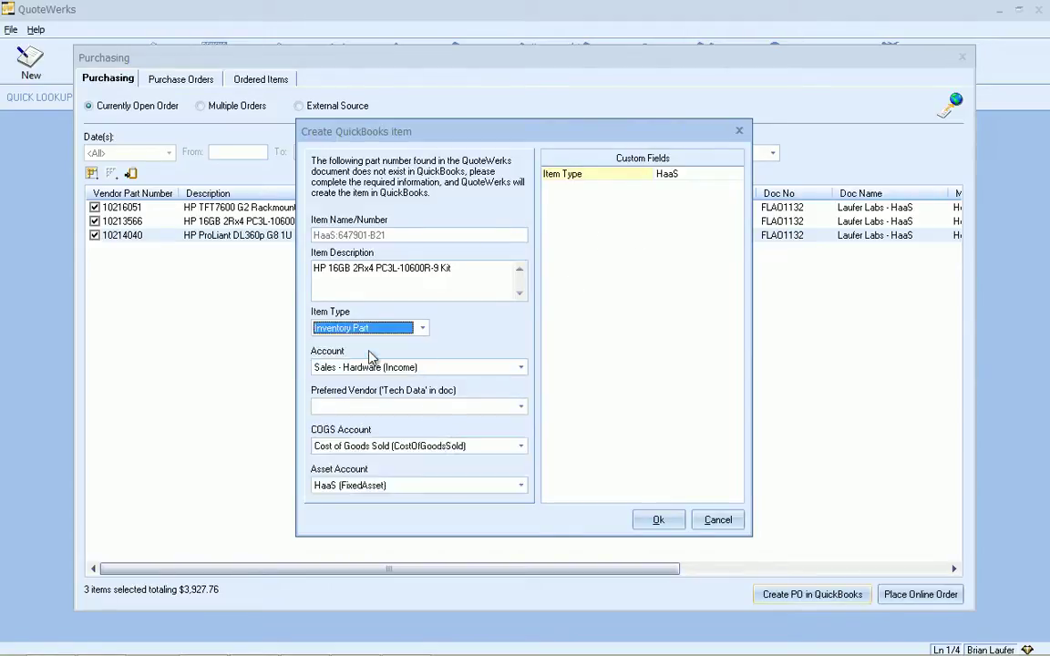
{"action": "left_click", "coordinate": [661, 520]}
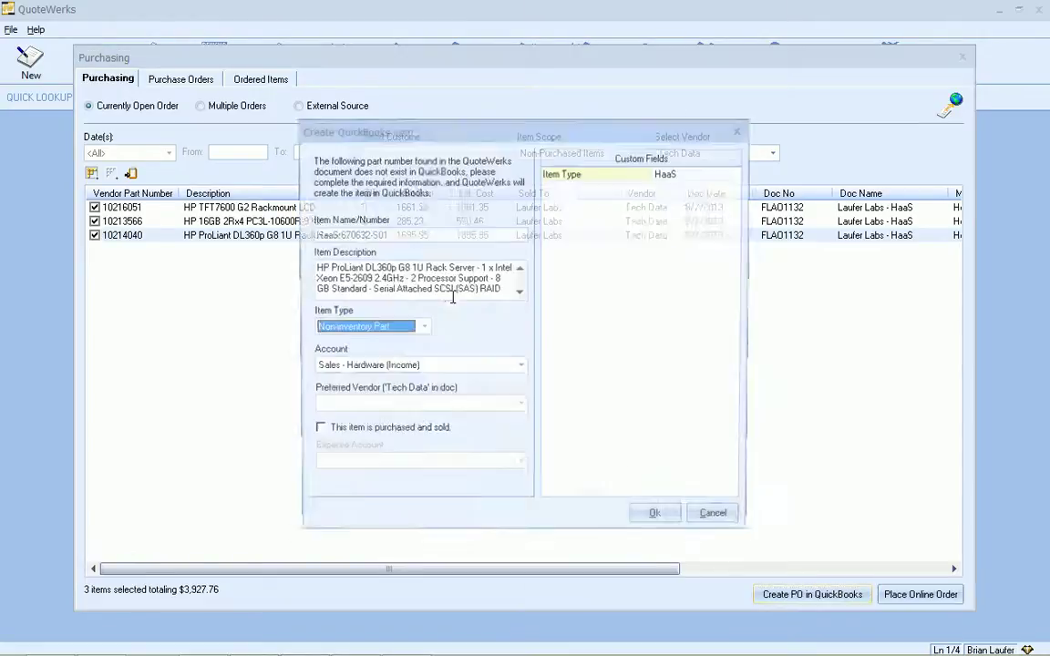
{"action": "left_click", "coordinate": [383, 327]}
{"action": "left_click", "coordinate": [415, 353]}
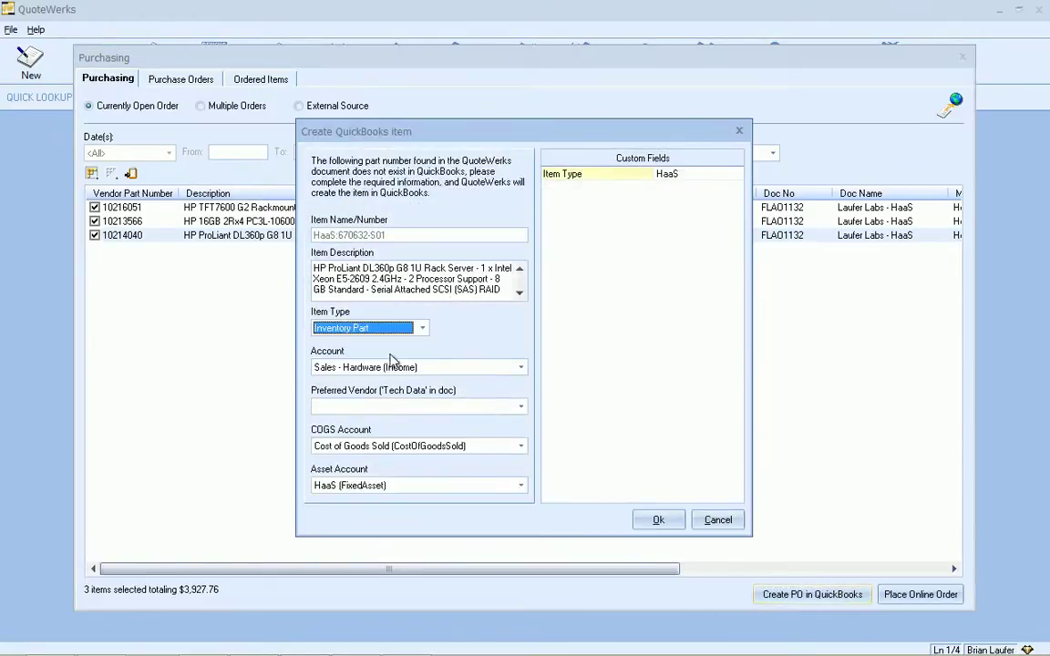
{"action": "left_click", "coordinate": [658, 520]}
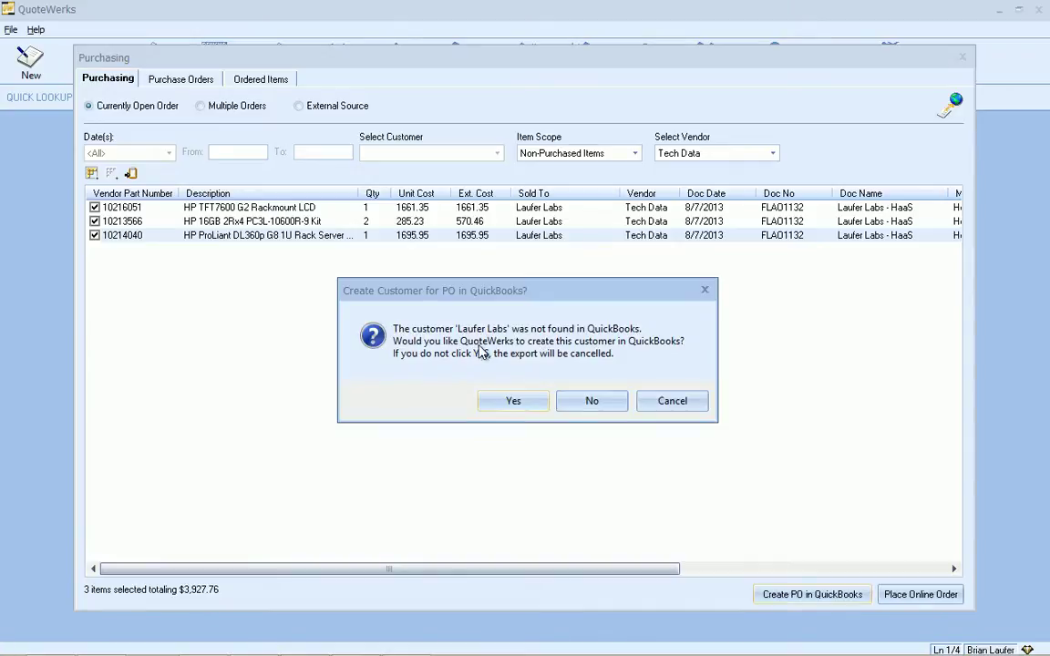
- Let the customer Laufer Labs be created in QuickBooks to complete the purchase order, and close the Purchasing window
{"action": "left_click", "coordinate": [514, 402]}
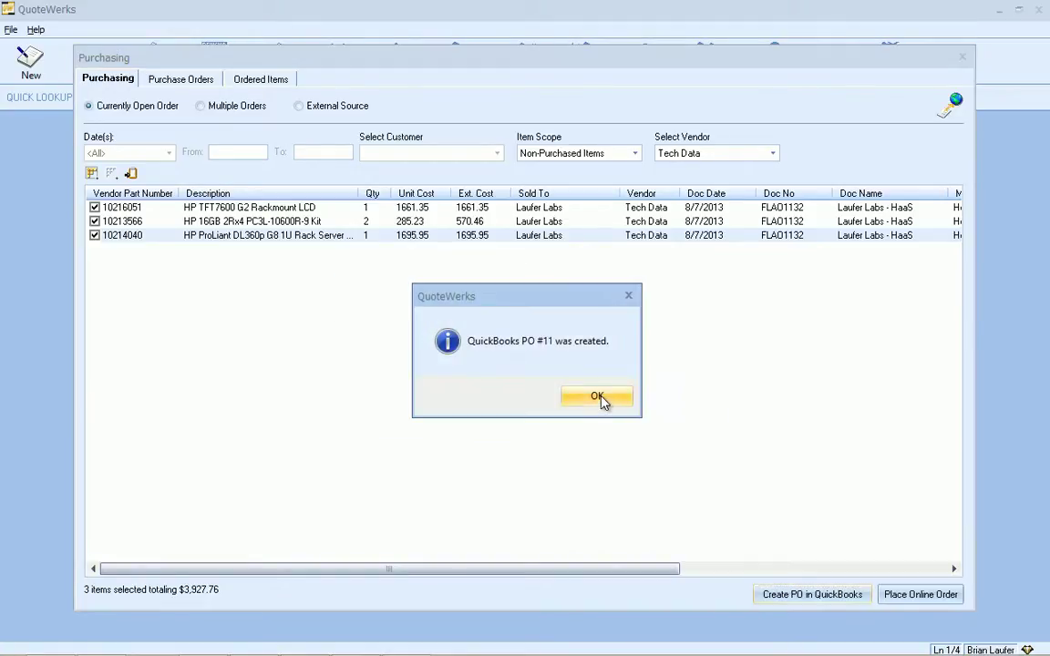
{"action": "left_click", "coordinate": [598, 399]}
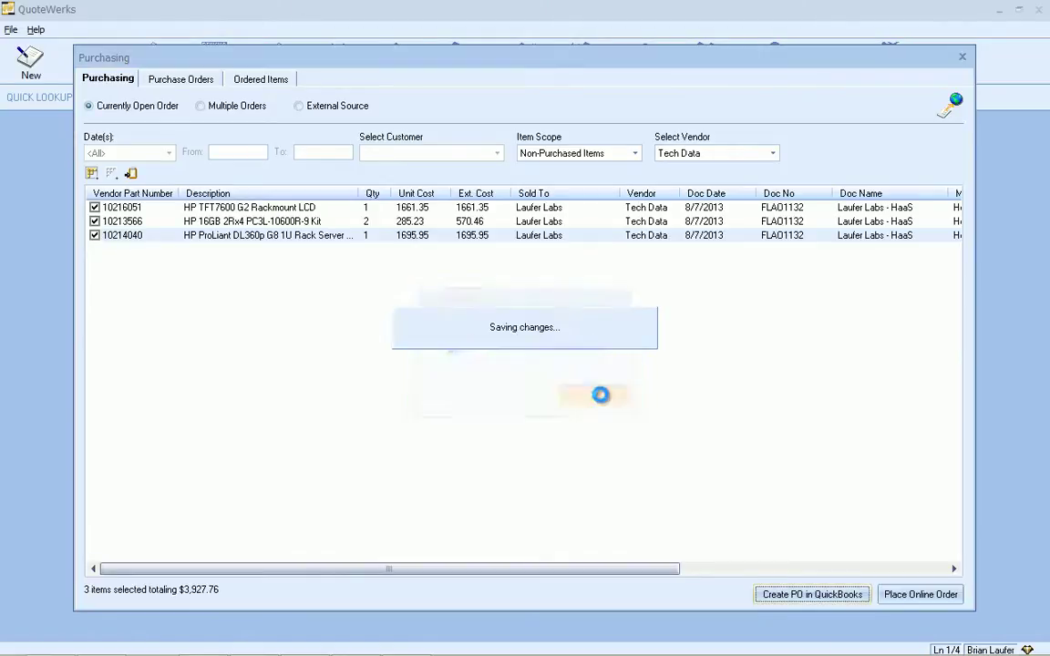
{"action": "left_click", "coordinate": [962, 57]}
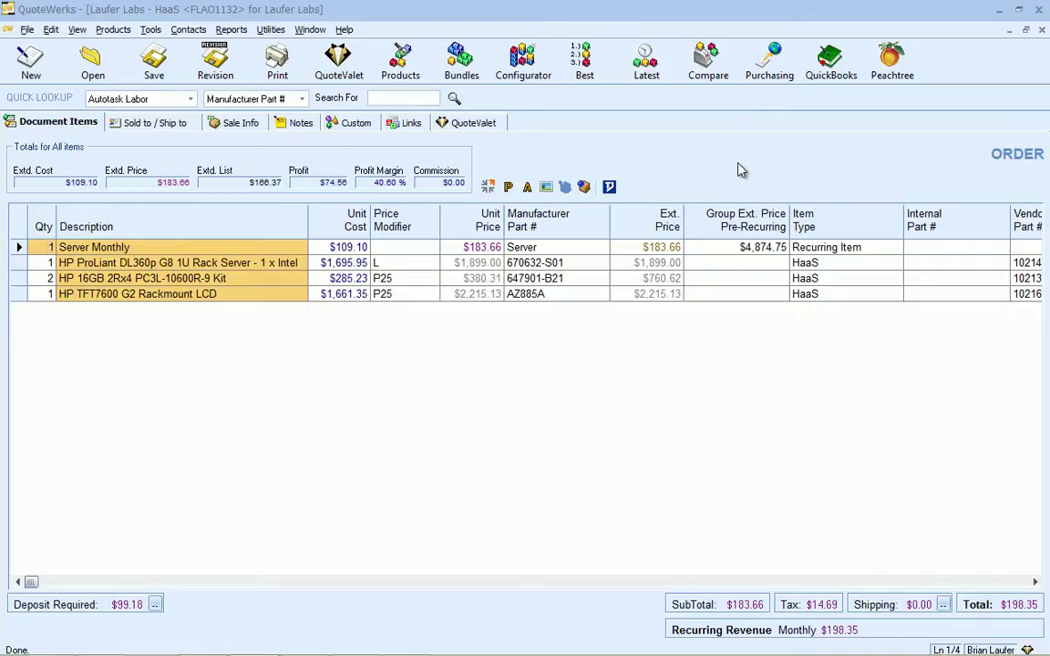
- Export the open Laufer Labs order to QuickBooks as an invoice and close the export dialog
{"action": "left_click", "coordinate": [830, 60]}
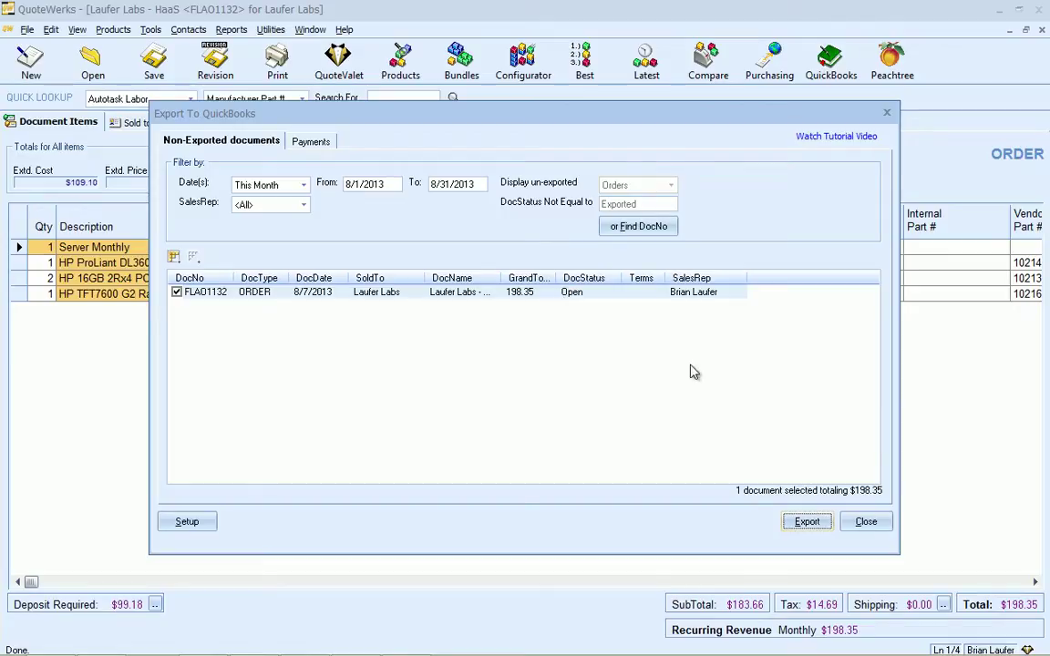
{"action": "left_click", "coordinate": [808, 527]}
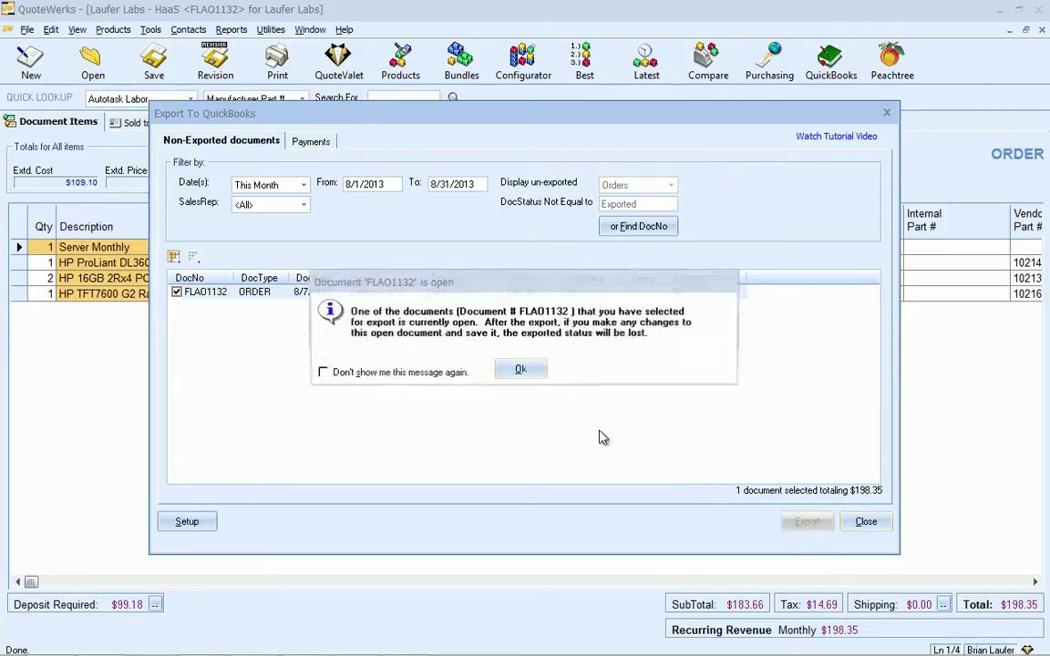
{"action": "left_click", "coordinate": [515, 370]}
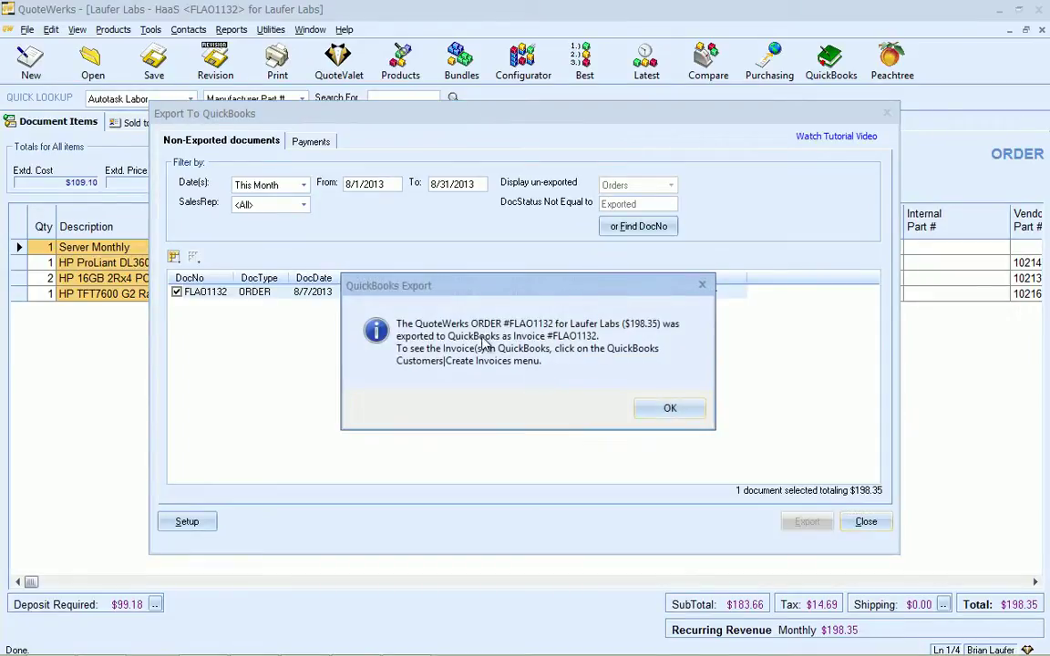
{"action": "left_click", "coordinate": [668, 407]}
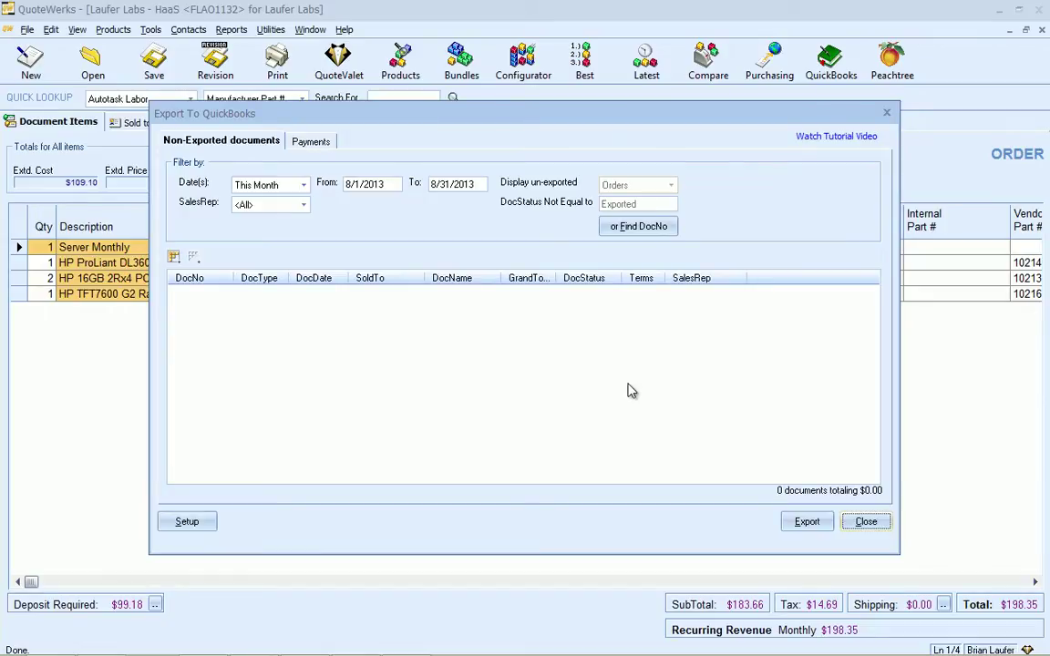
{"action": "left_click", "coordinate": [866, 524]}
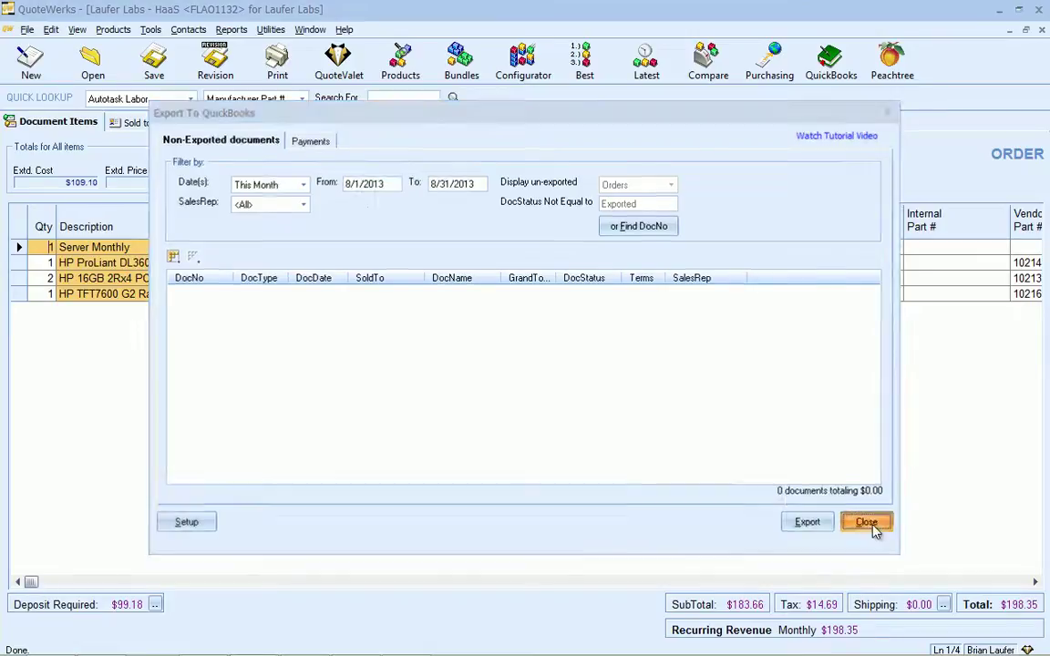
- Switch to QuickBooks, review the exported Laufer Labs invoice and its Server Monthly line, and close it
{"action": "left_click", "coordinate": [201, 641]}
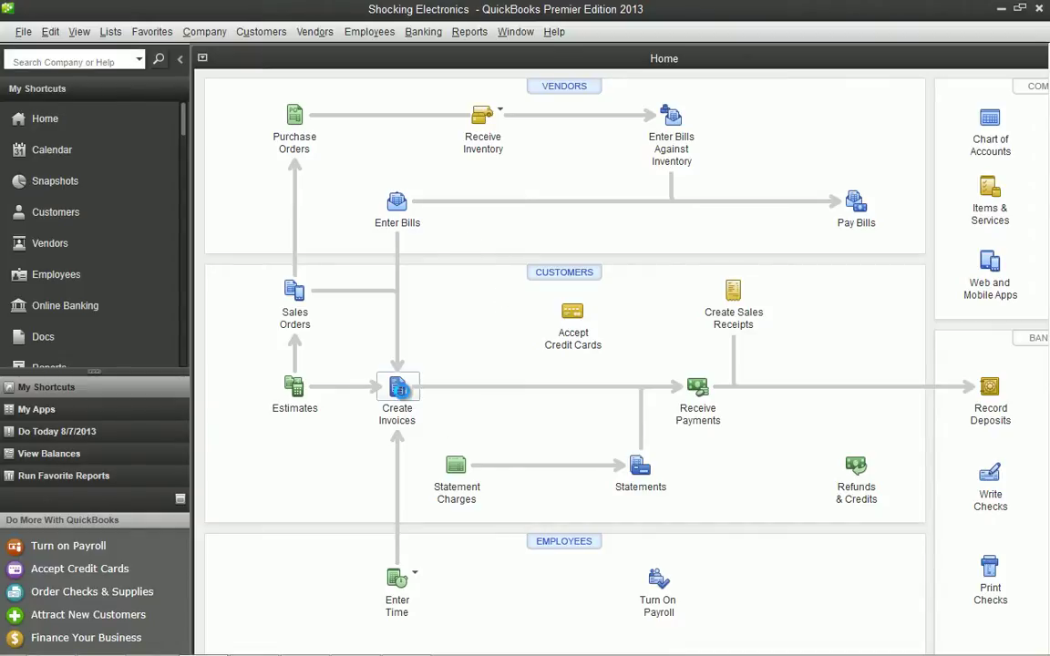
{"action": "left_click", "coordinate": [402, 401]}
{"action": "left_click", "coordinate": [367, 195]}
{"action": "left_click", "coordinate": [363, 301]}
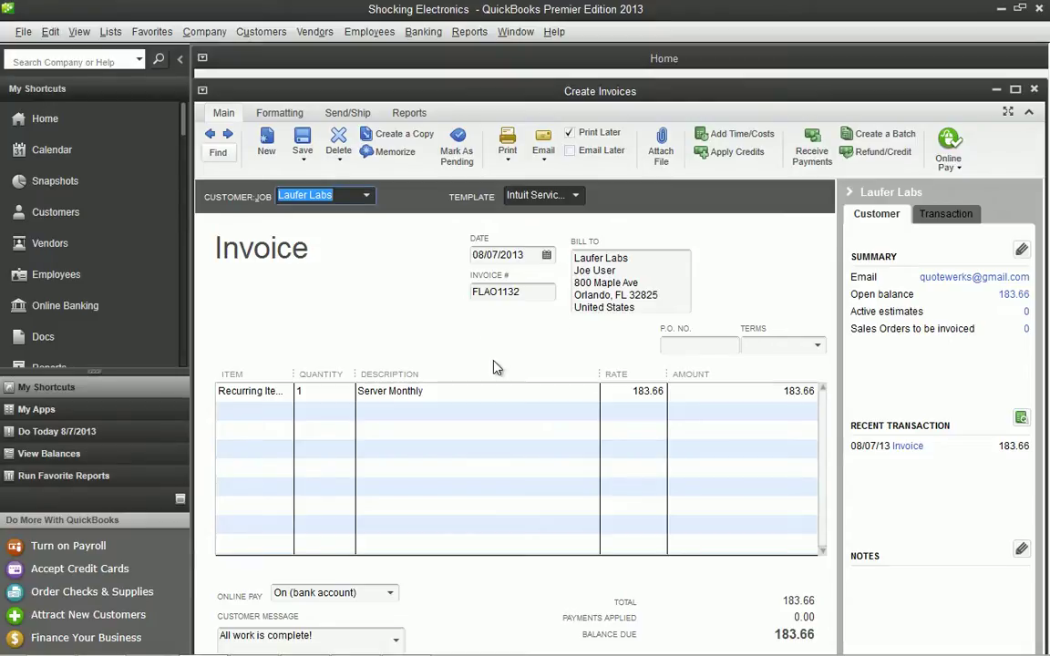
{"action": "left_click", "coordinate": [1033, 88]}
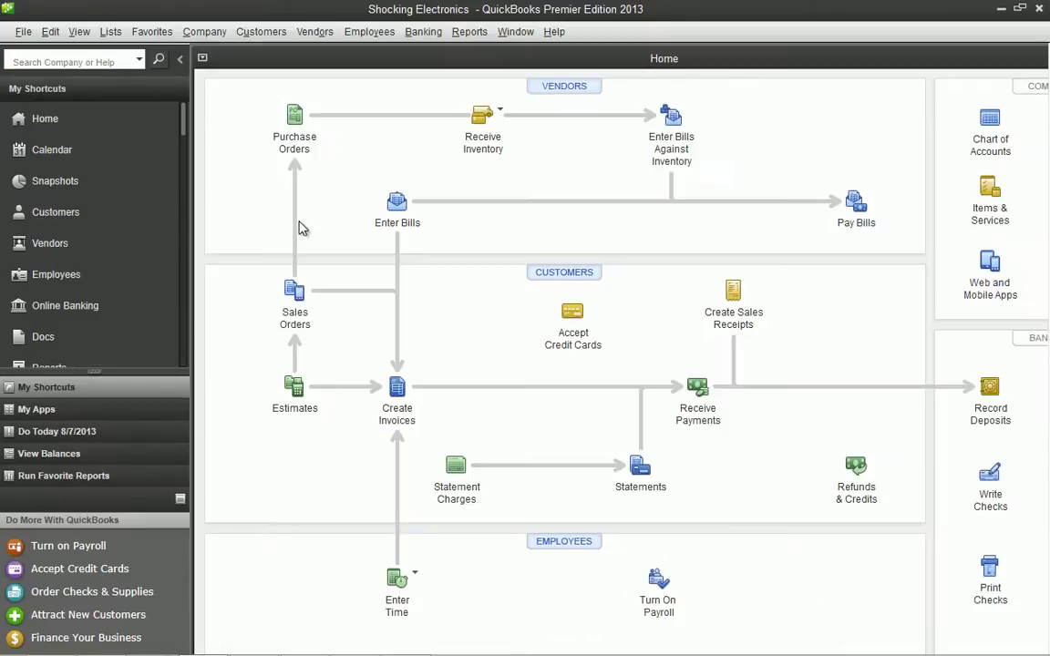
- Review the most recent Tech Data purchase order in QuickBooks and switch back to QuoteWerks
{"action": "left_click", "coordinate": [293, 133]}
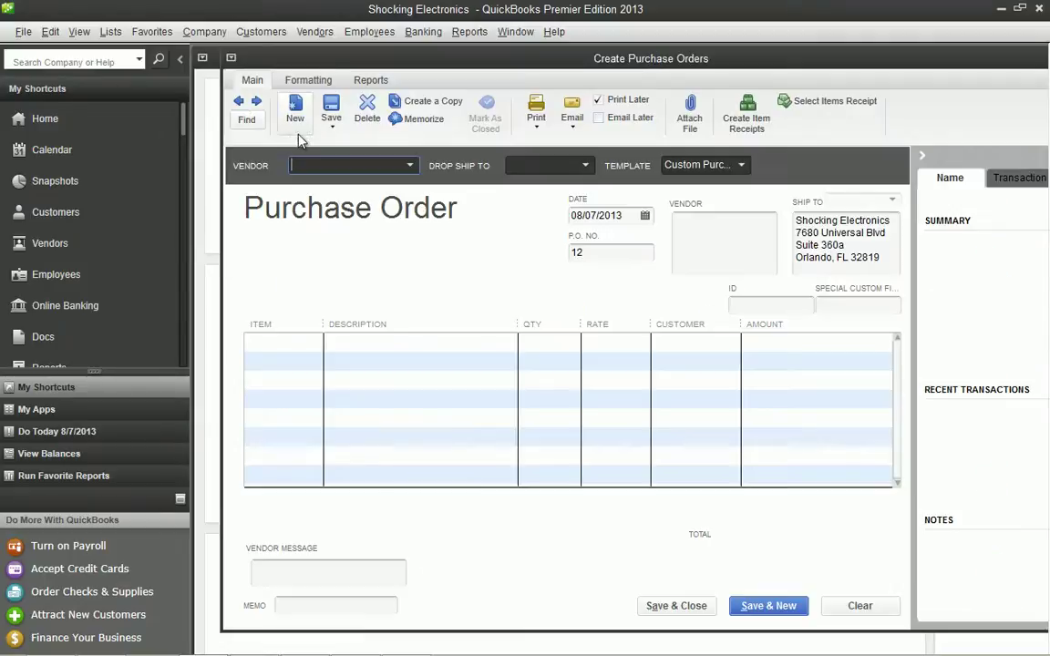
{"action": "left_click", "coordinate": [241, 103]}
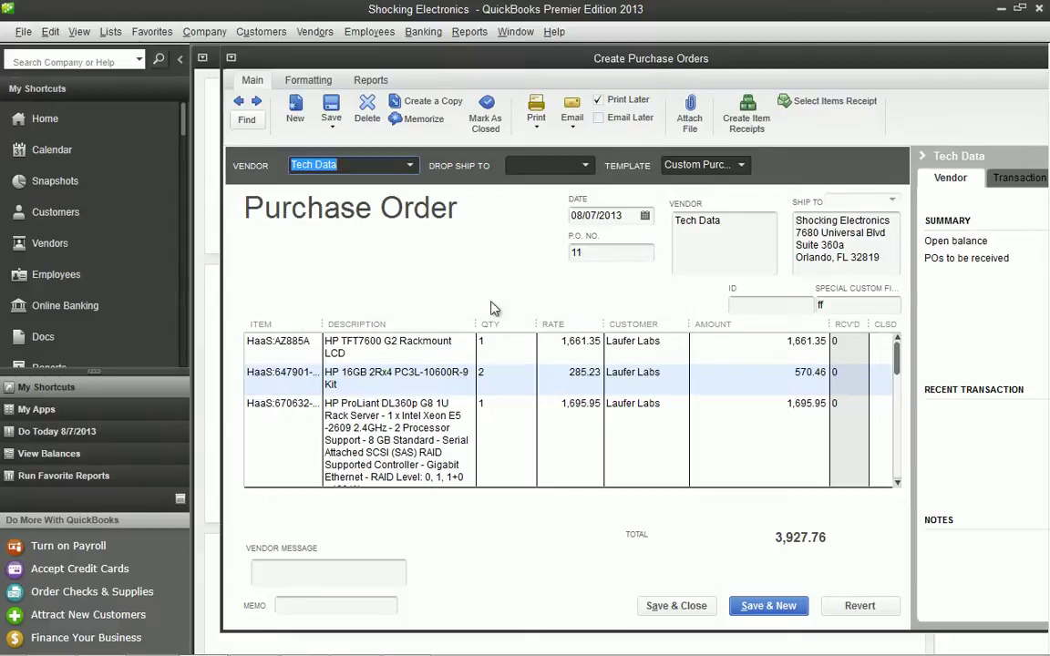
{"action": "left_click", "coordinate": [206, 643]}
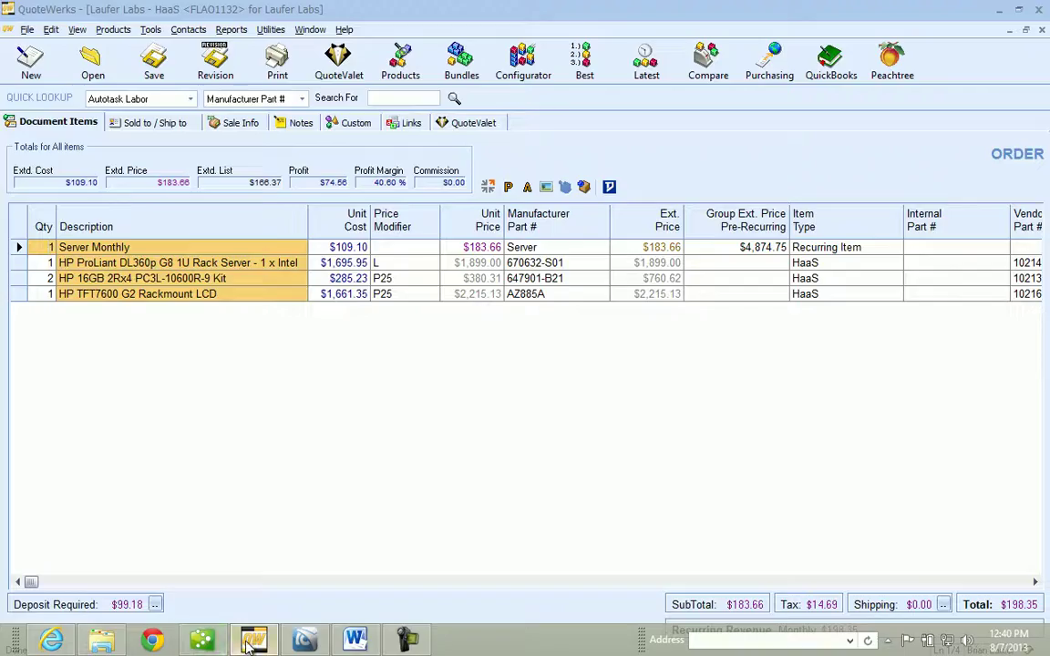
- Open the item mappings in the QuickBooks link setup and examine the macro that auto-generates item names from item type and manufacturer part number
{"action": "left_click", "coordinate": [830, 59]}
{"action": "left_click", "coordinate": [192, 519]}
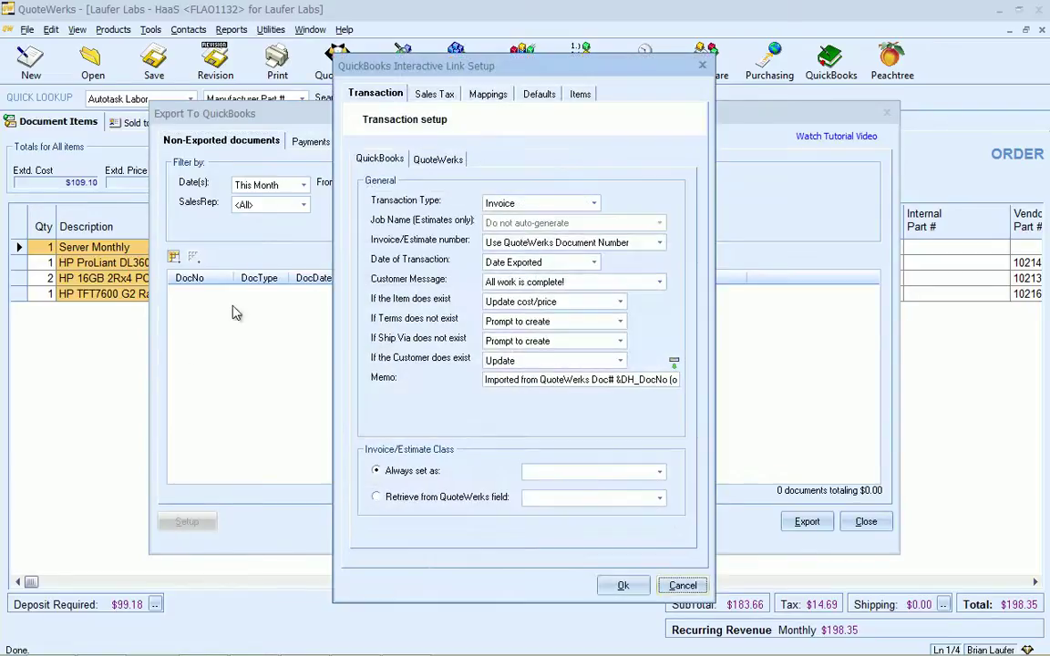
{"action": "left_click", "coordinate": [484, 98]}
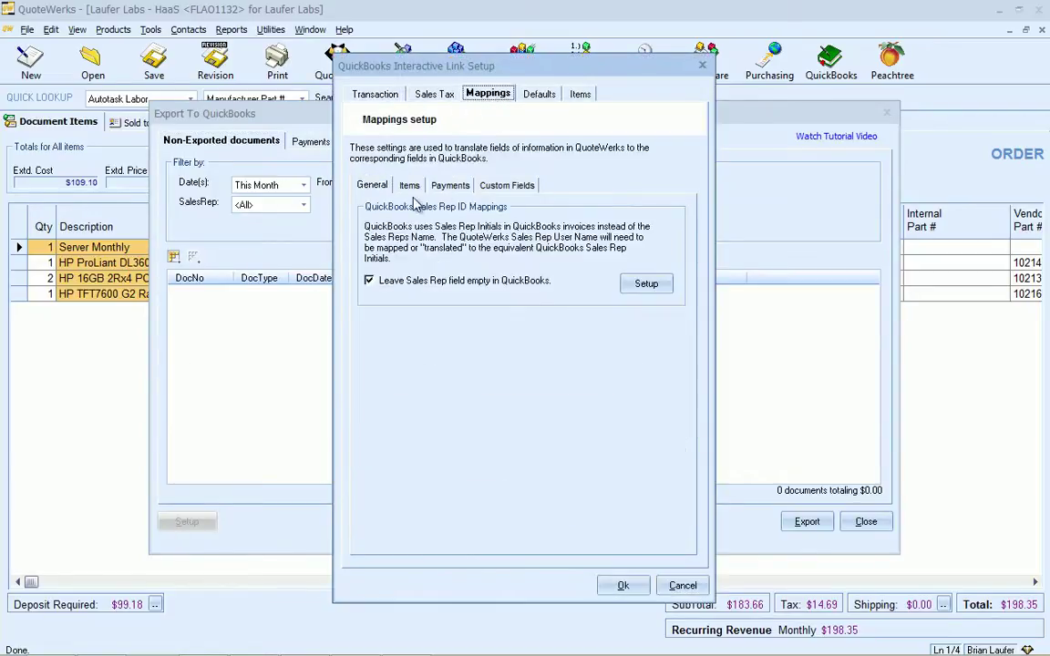
{"action": "left_click", "coordinate": [409, 186]}
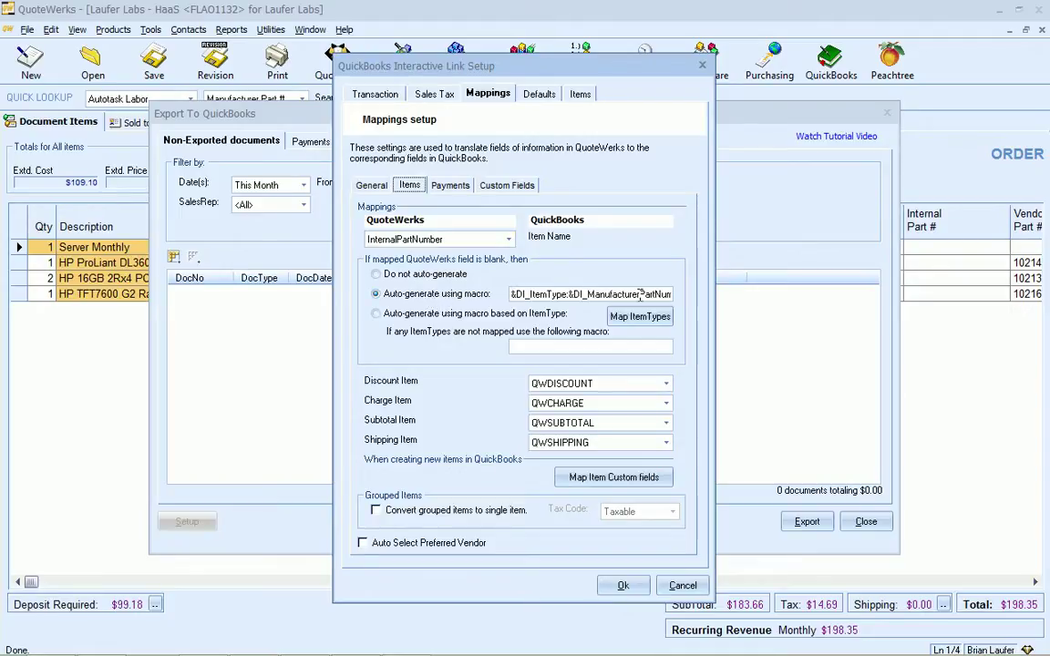
{"action": "left_click", "coordinate": [556, 295]}
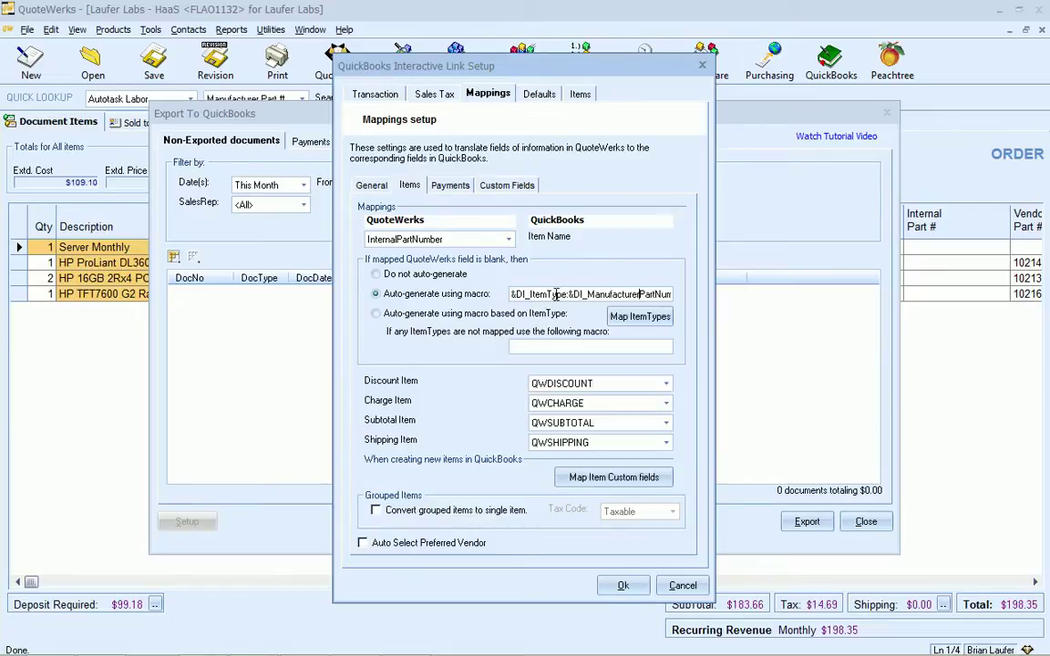